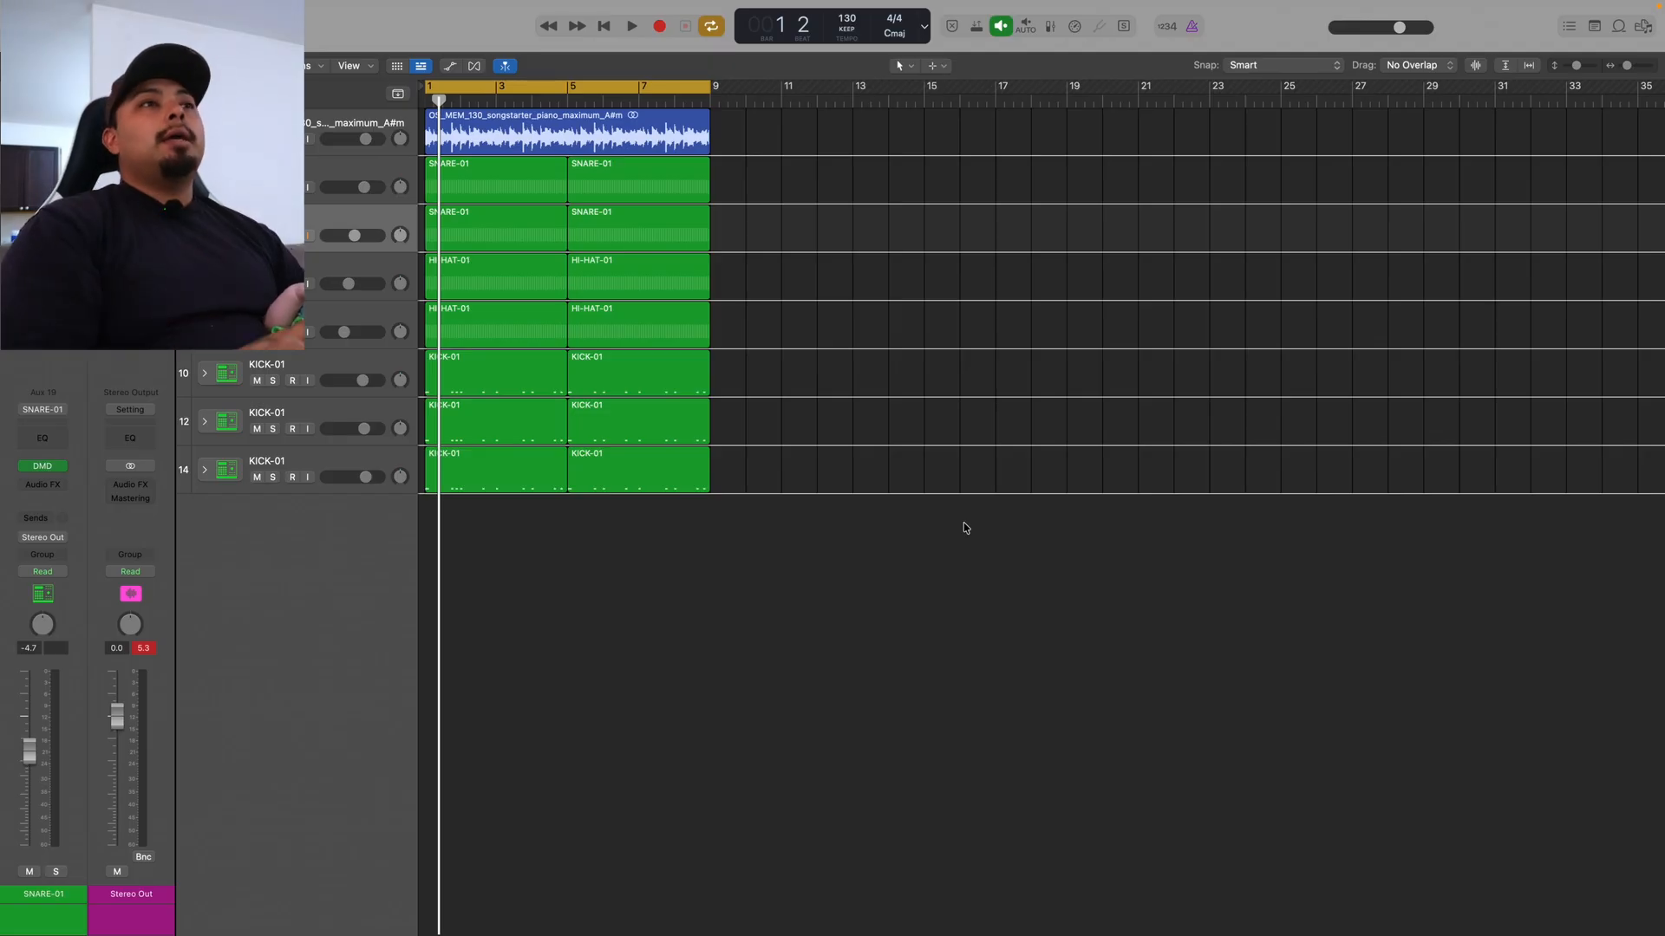
- Play the full beat with all tracks, and audition the piano sample on its own in solo
key(space)
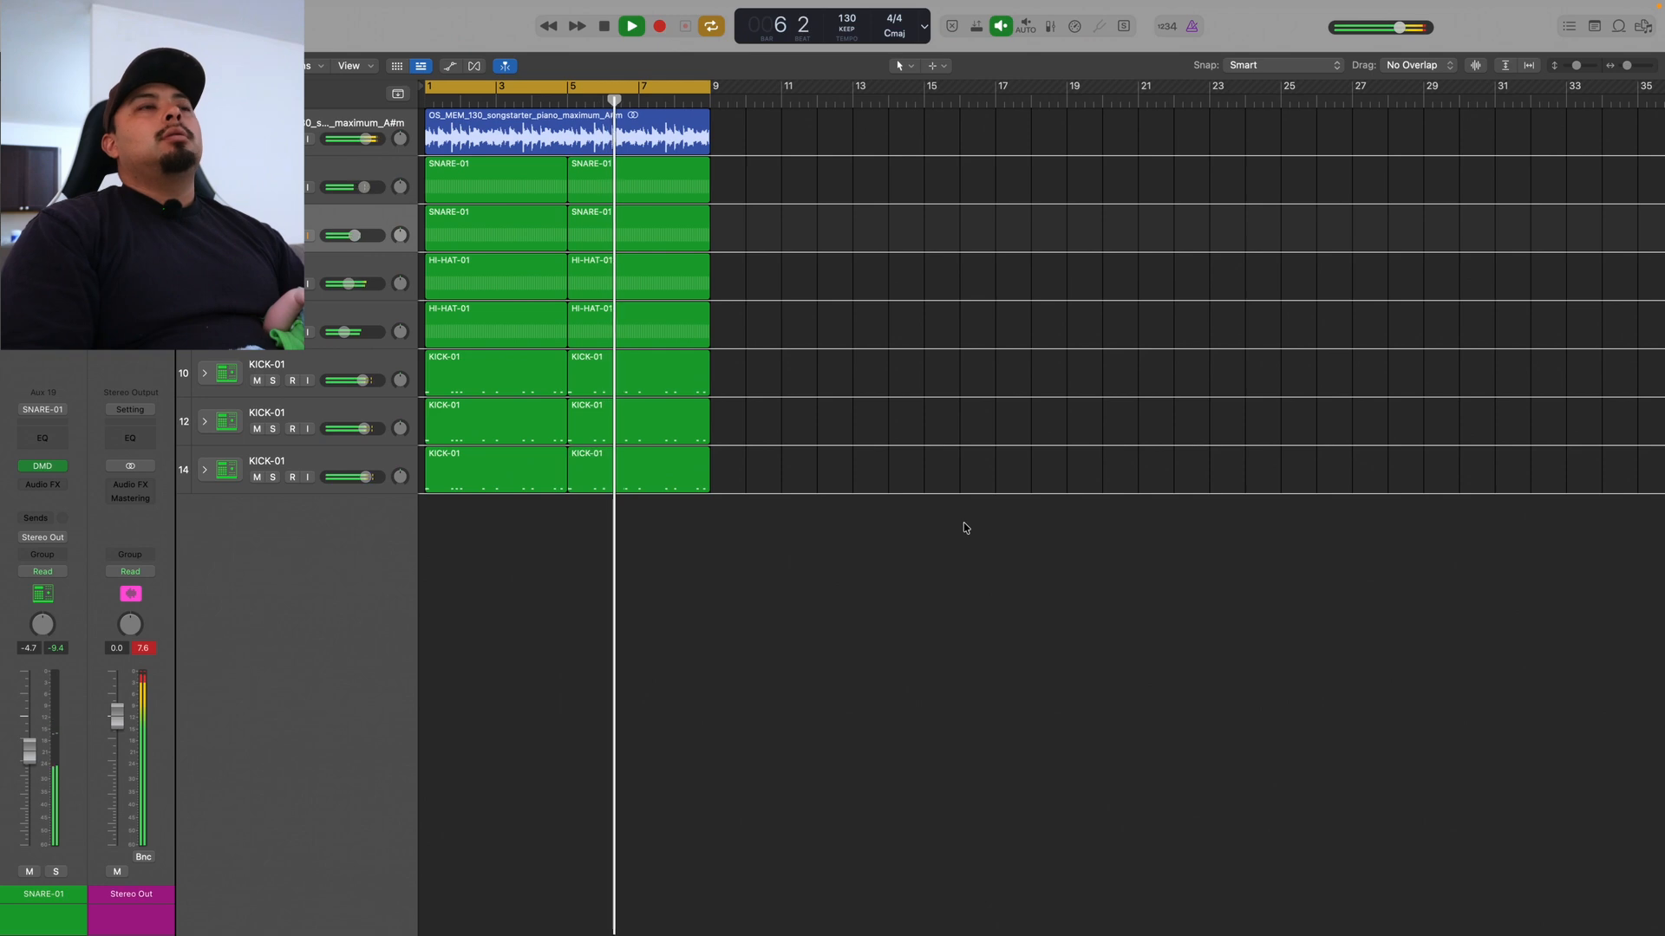
key(space)
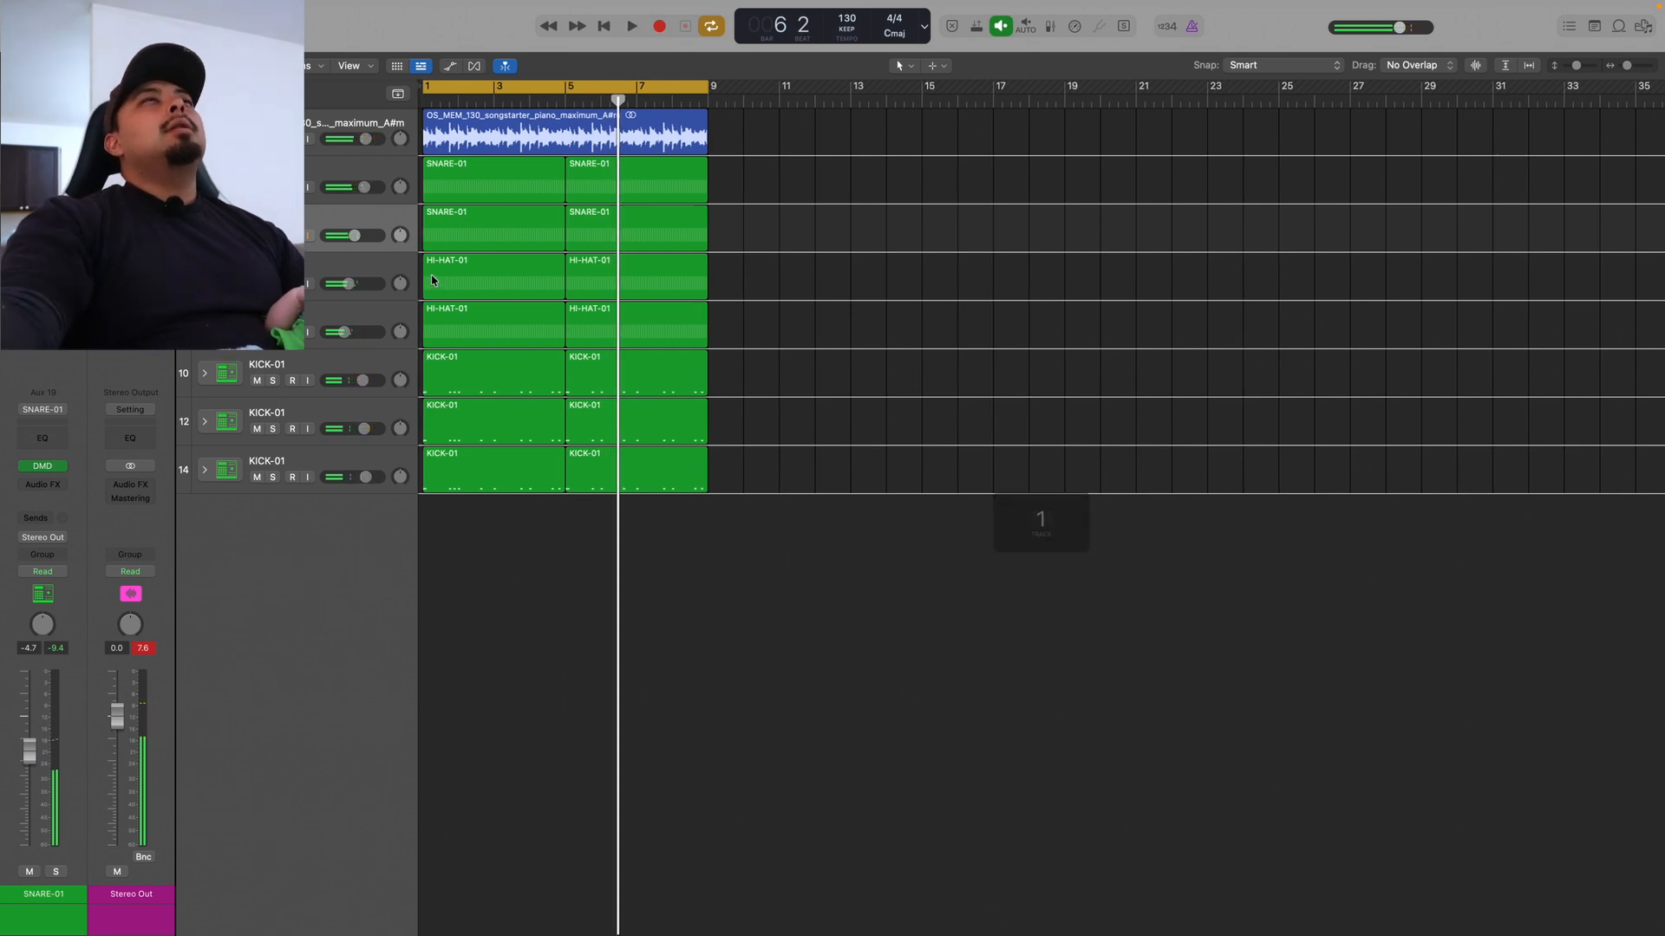
key(ctrl+s)
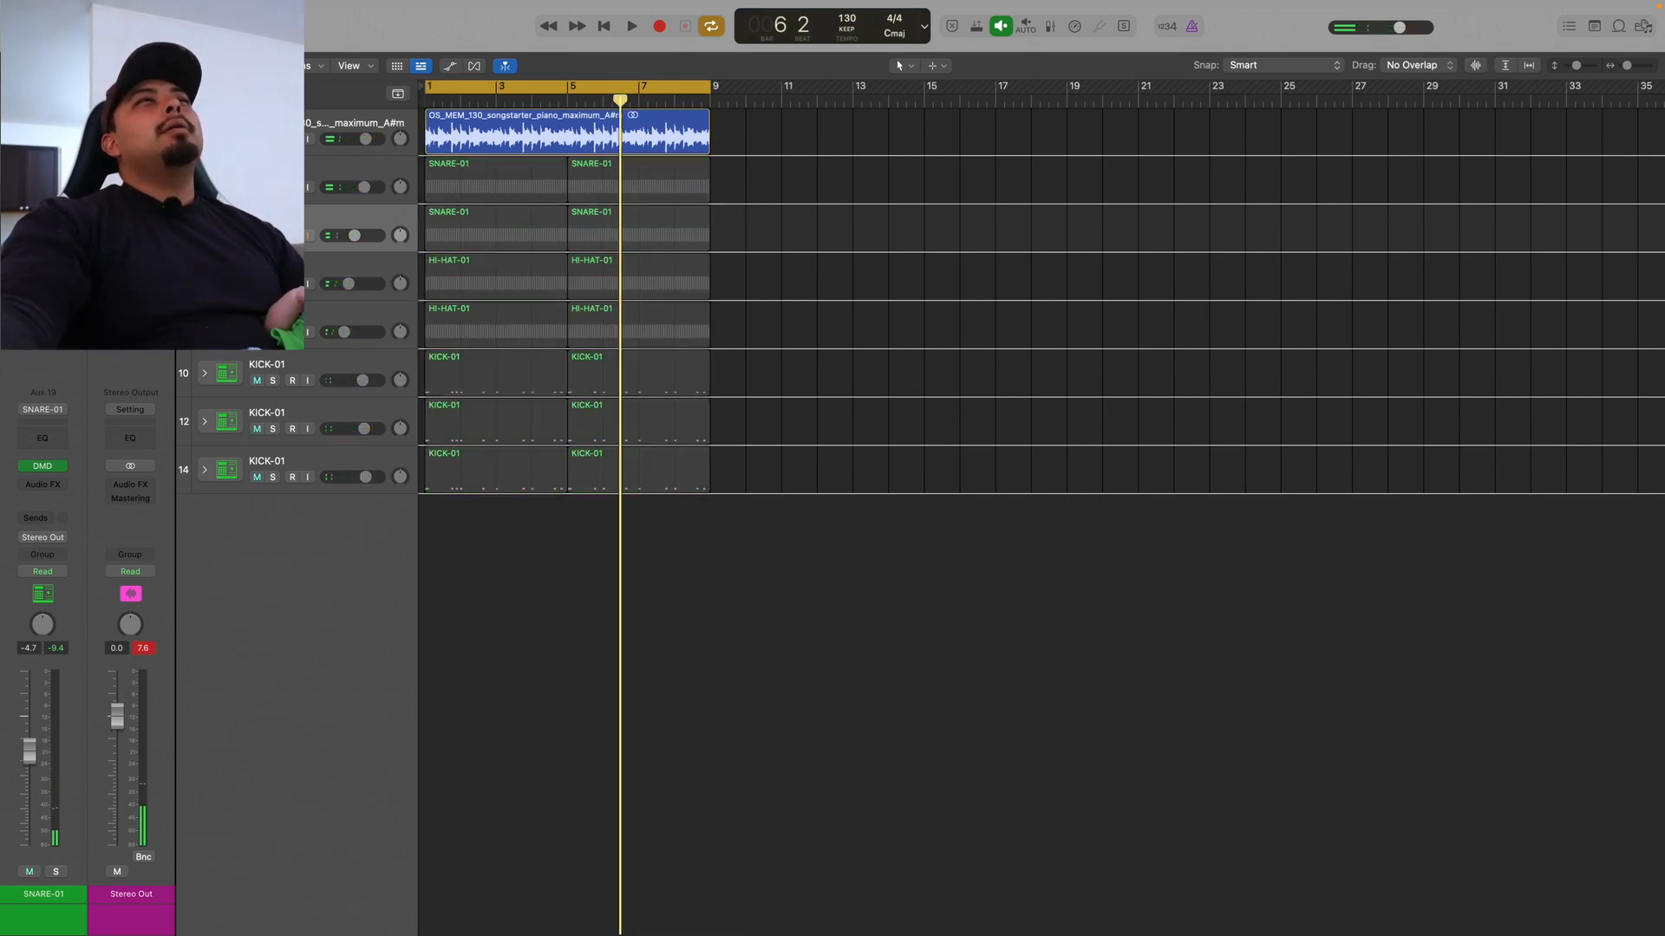
key(space)
key(n)
key(n)
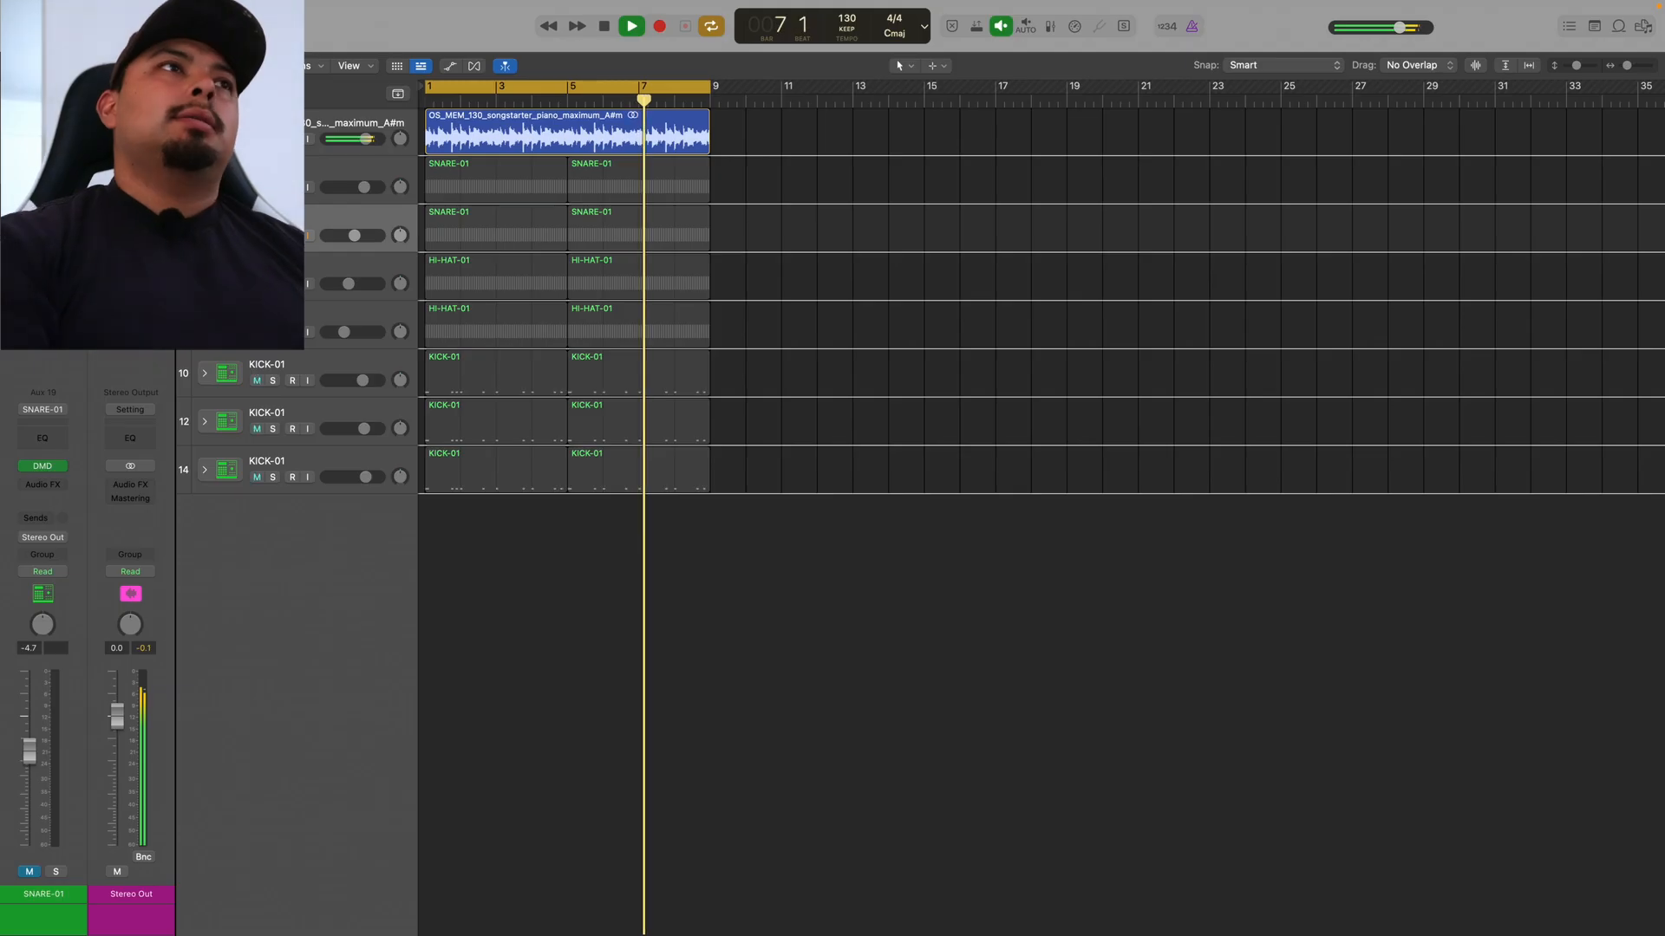
click(273, 138)
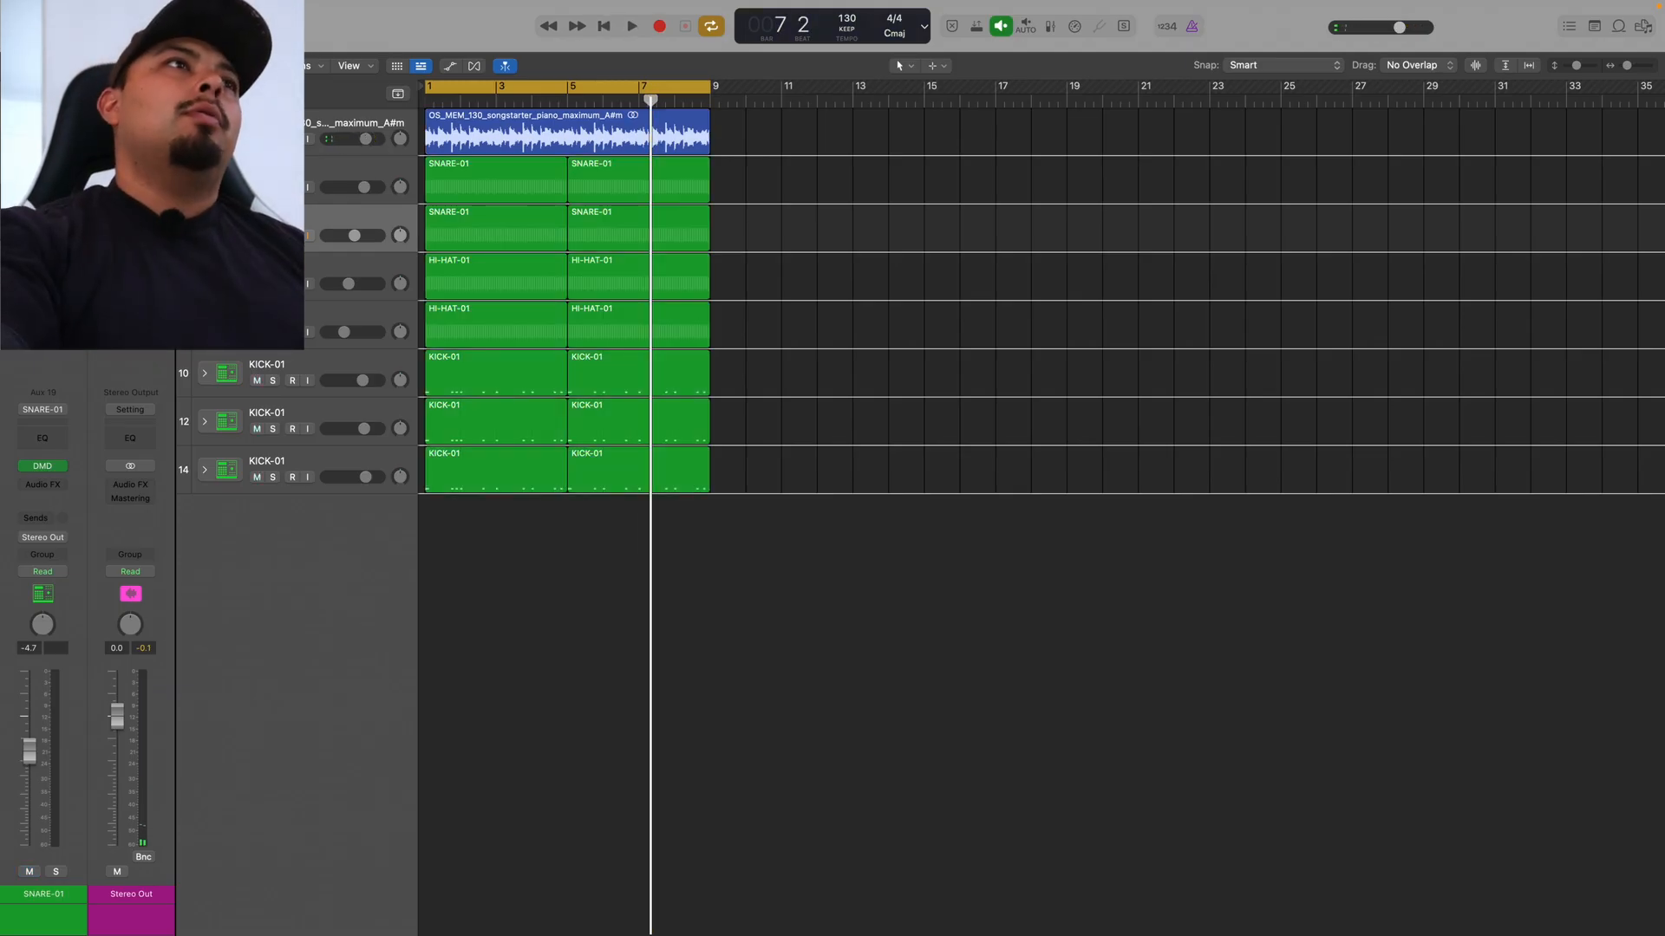
- Solo the piano sample track and add the snare, hi-hat and kick tracks to the solo during playback
click(273, 139)
click(272, 187)
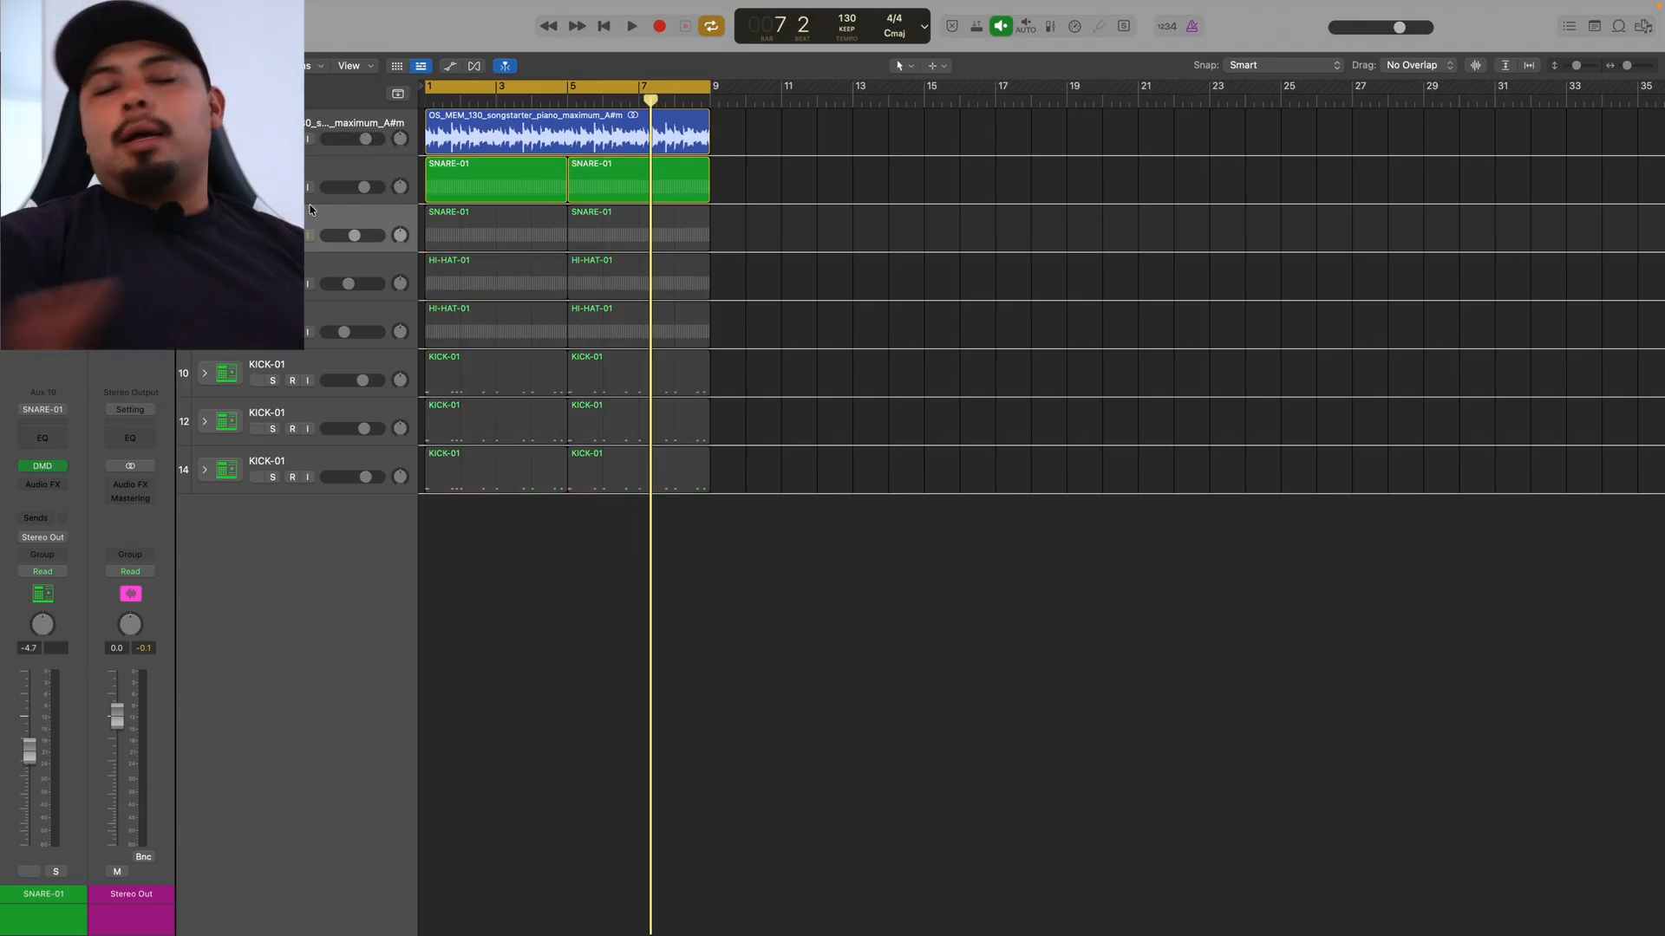
key(space)
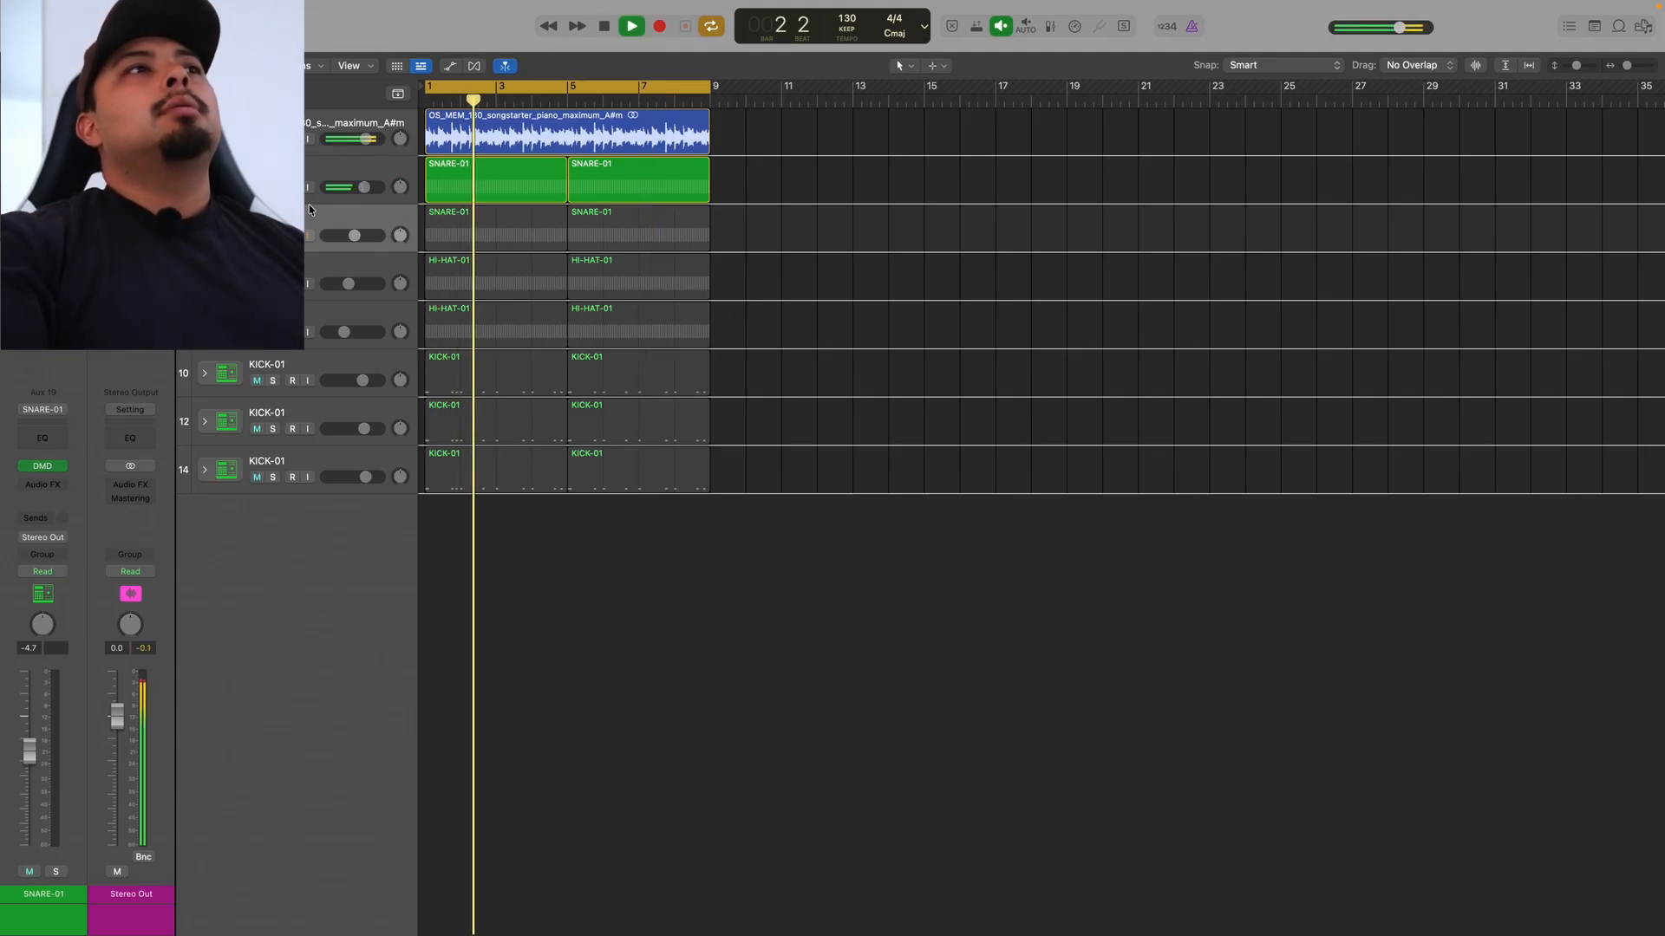
click(272, 236)
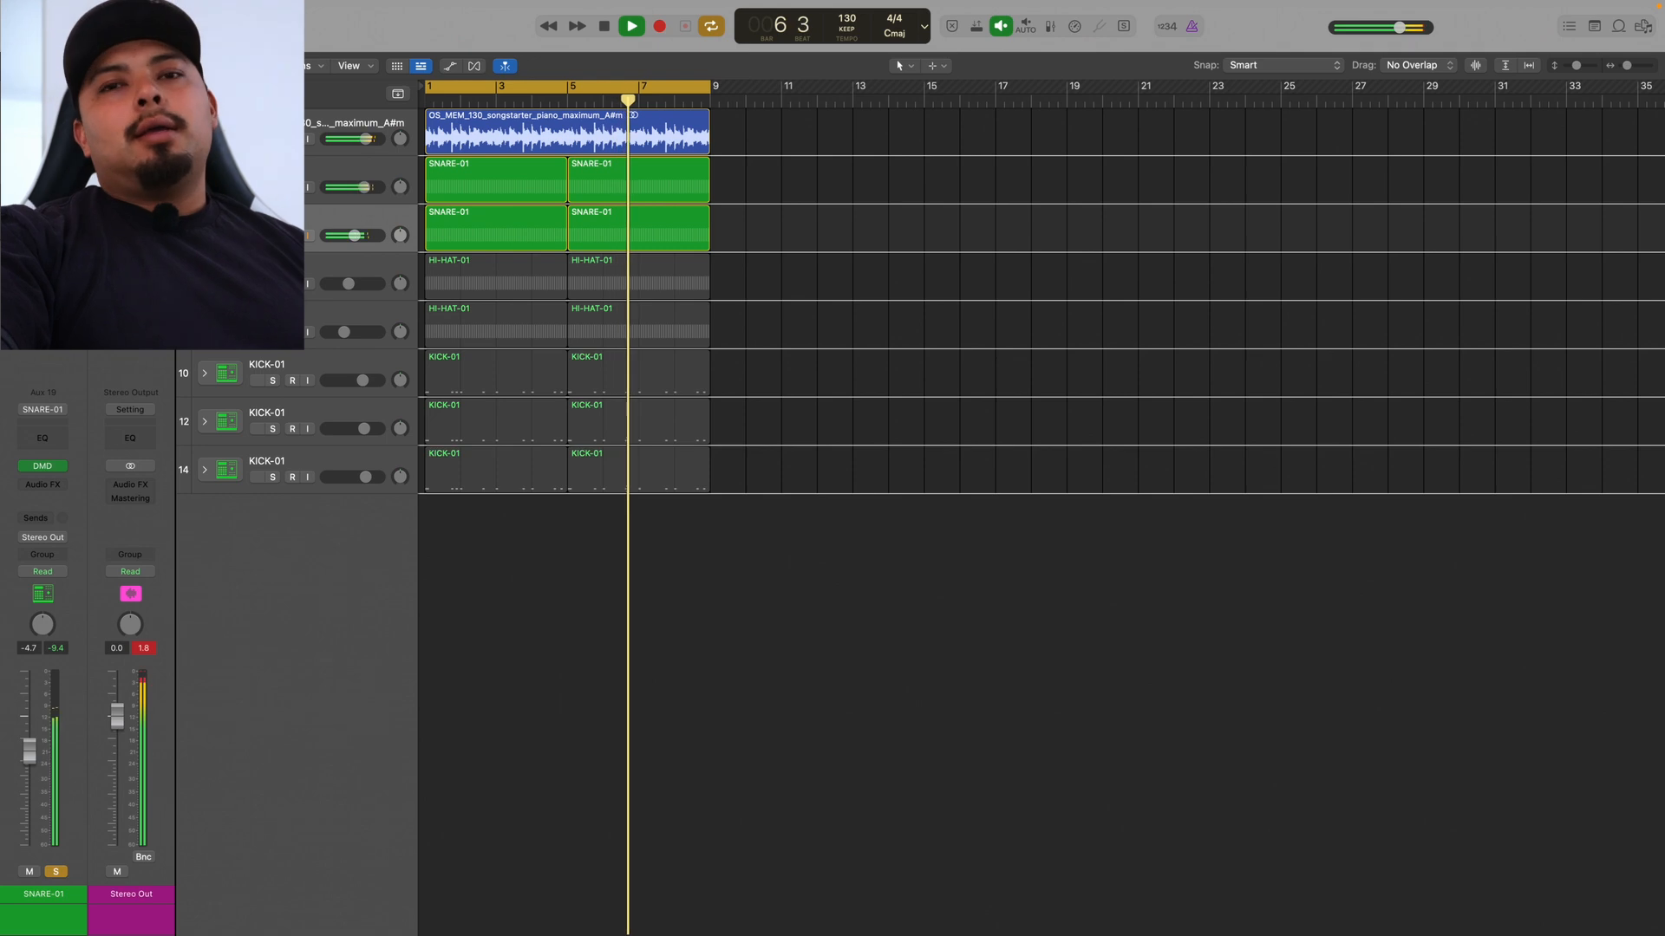
drag(271, 283, 270, 326)
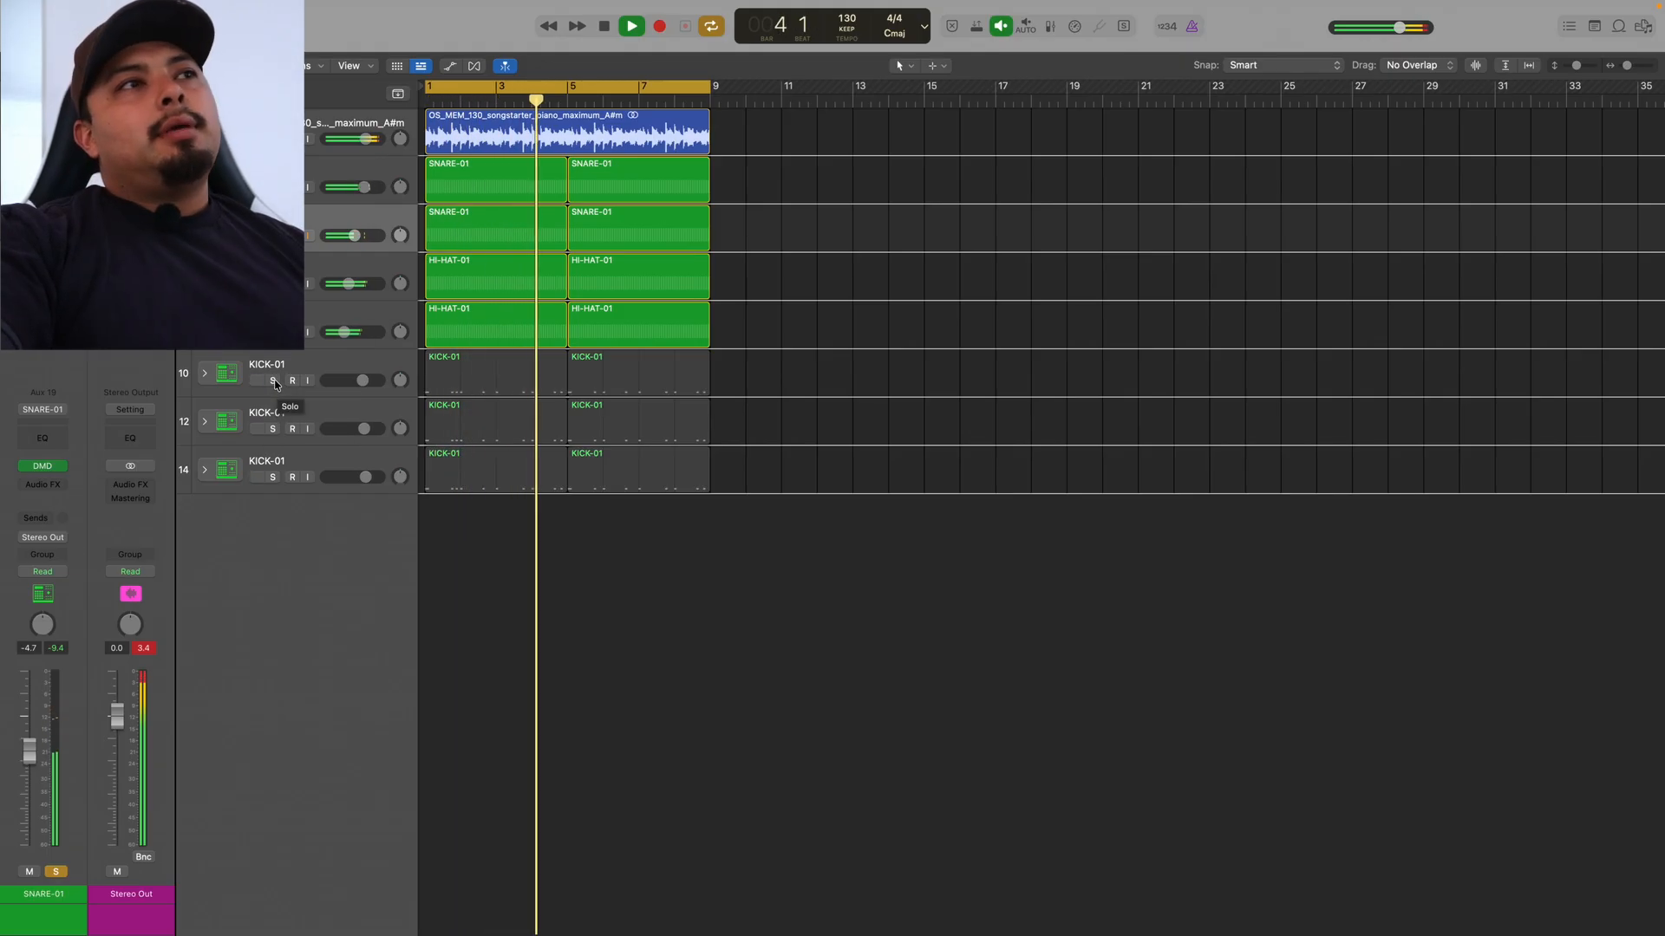
drag(275, 383, 279, 541)
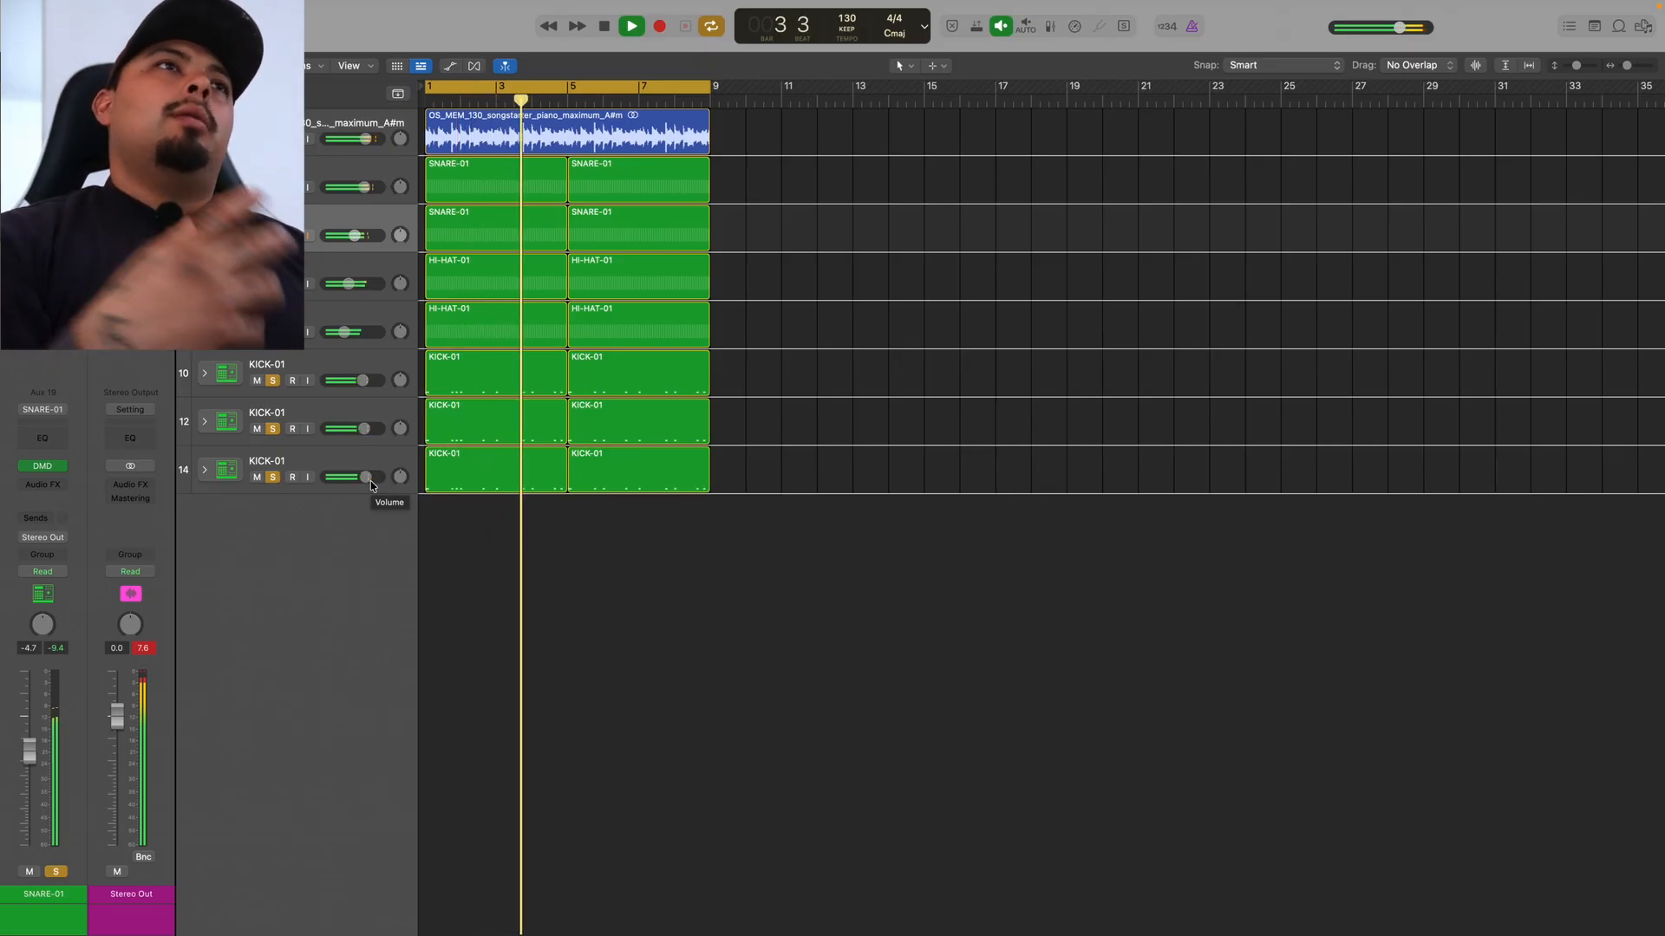
key(space)
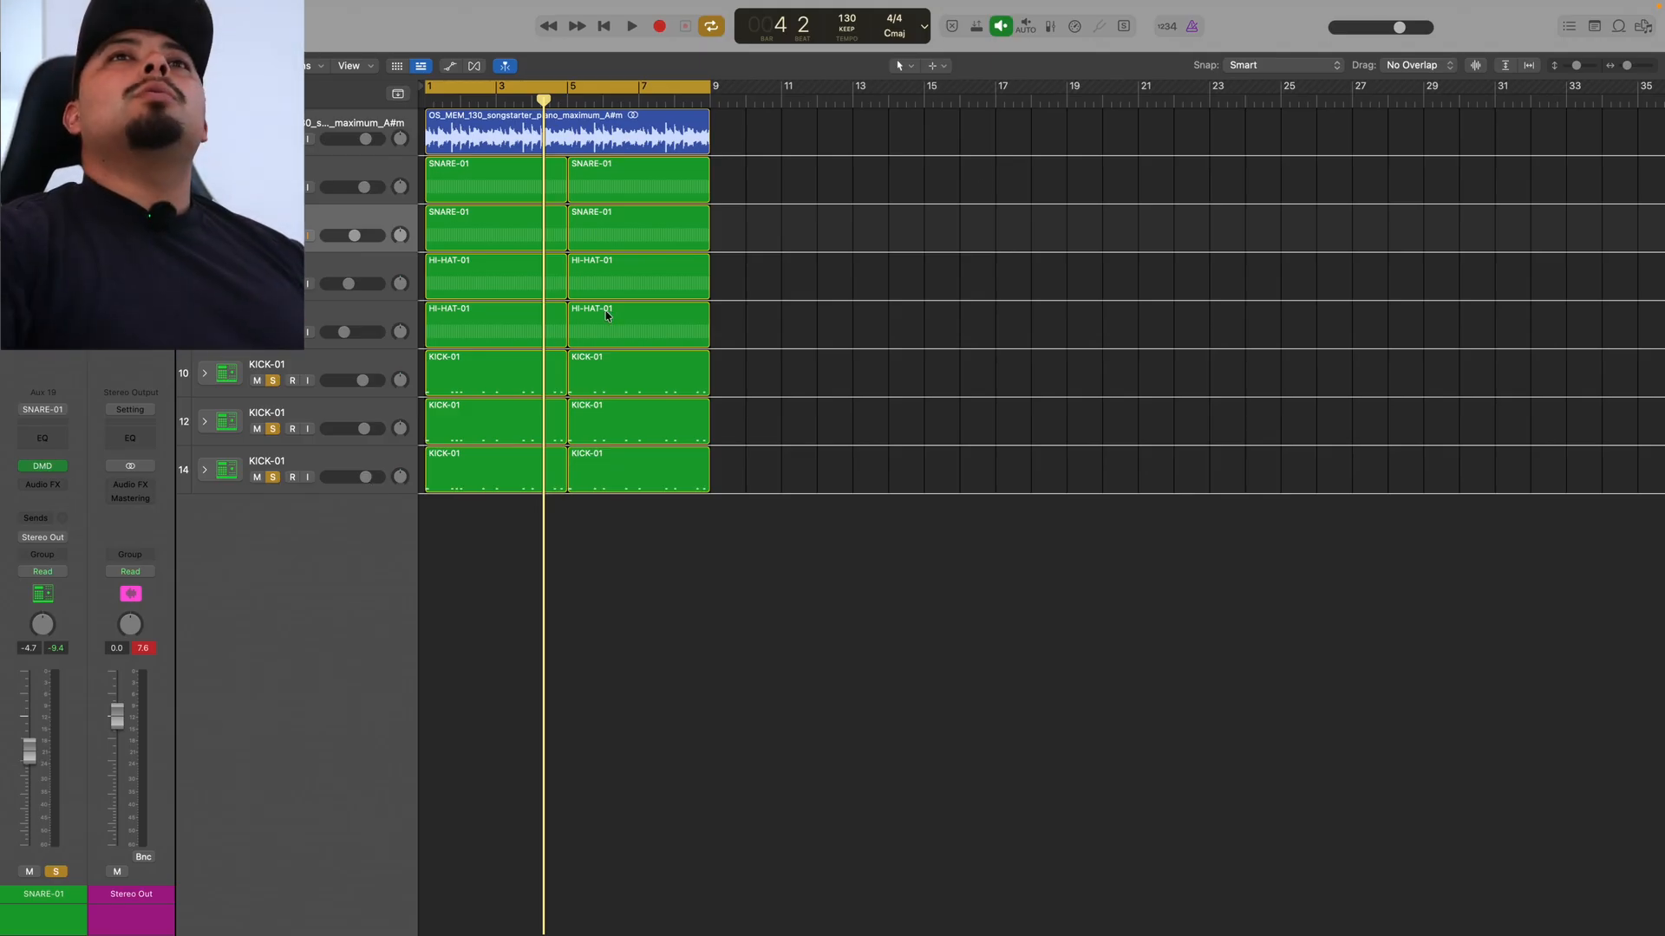
- Browse the HI-HAT folder of the boom bap drum kit, audition its samples including HI-HAT-05.wav, and return to the bookmarks
click(1621, 27)
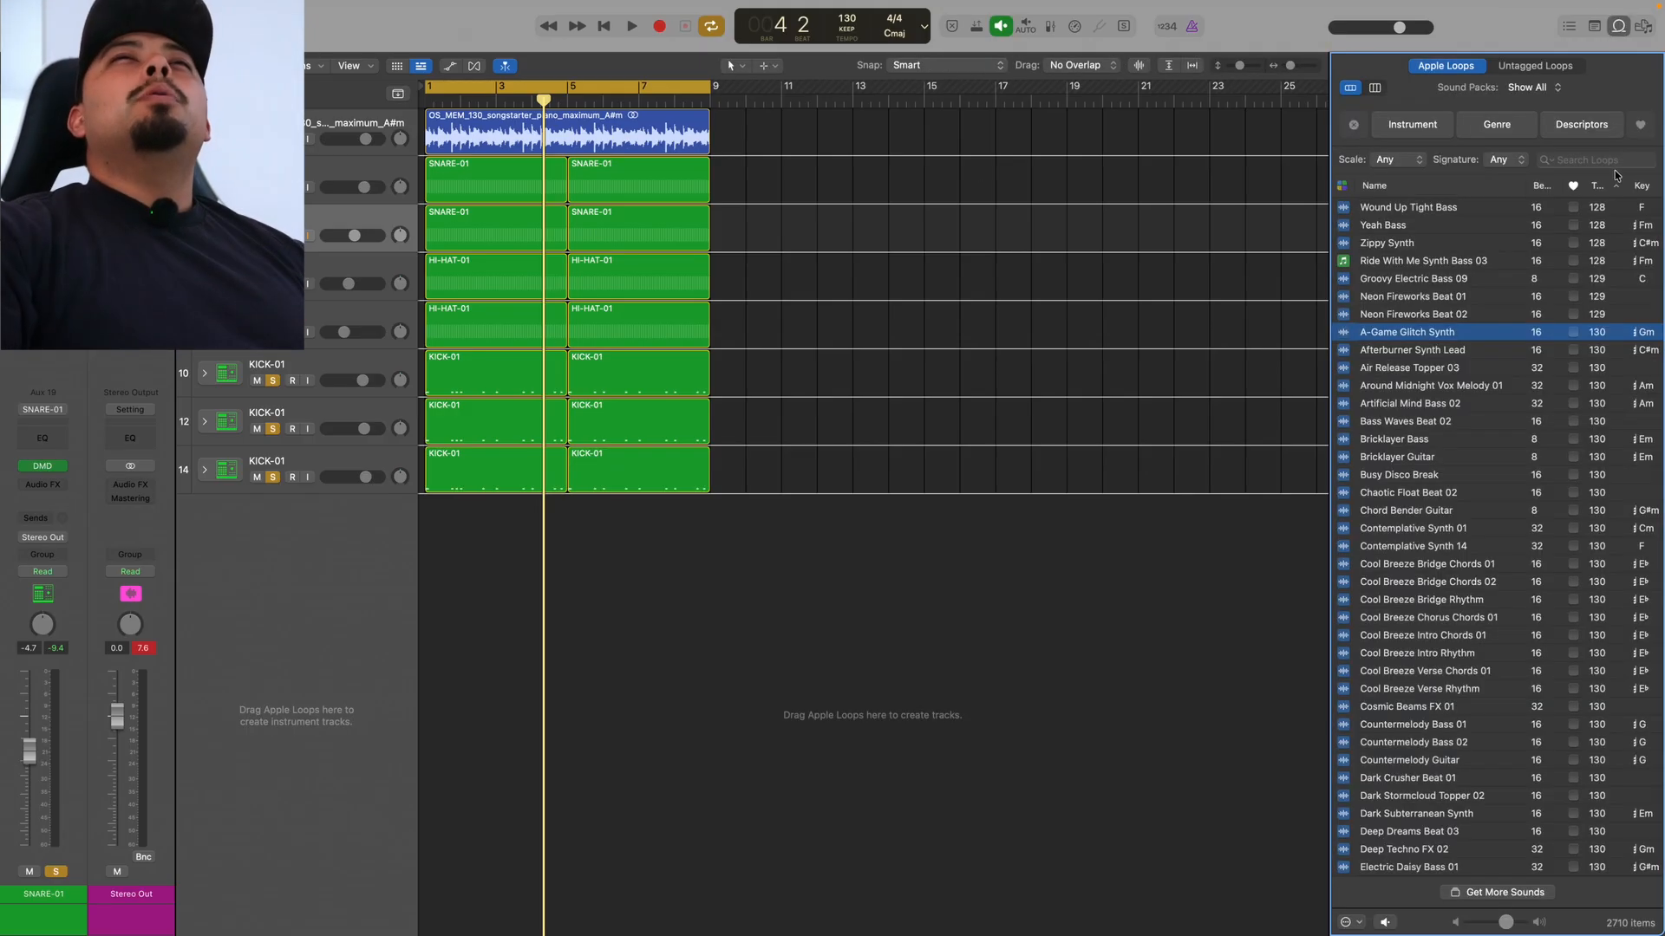
key(f)
click(1407, 368)
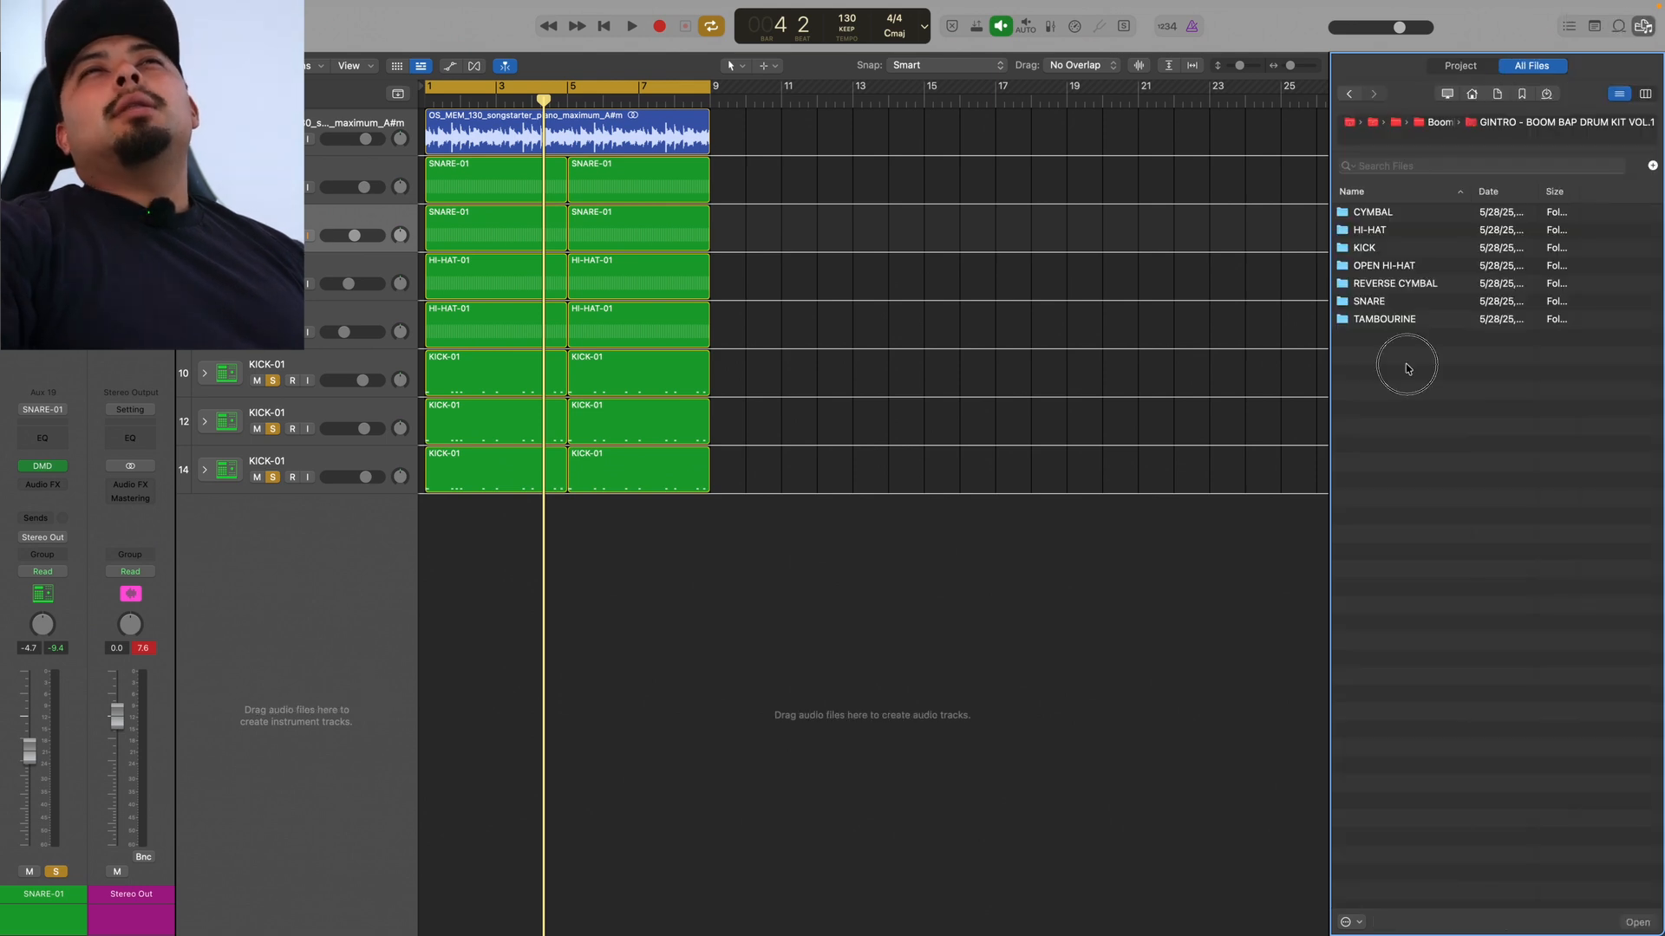
double_click(1377, 228)
key(Down)
key(Down)
key(Down)
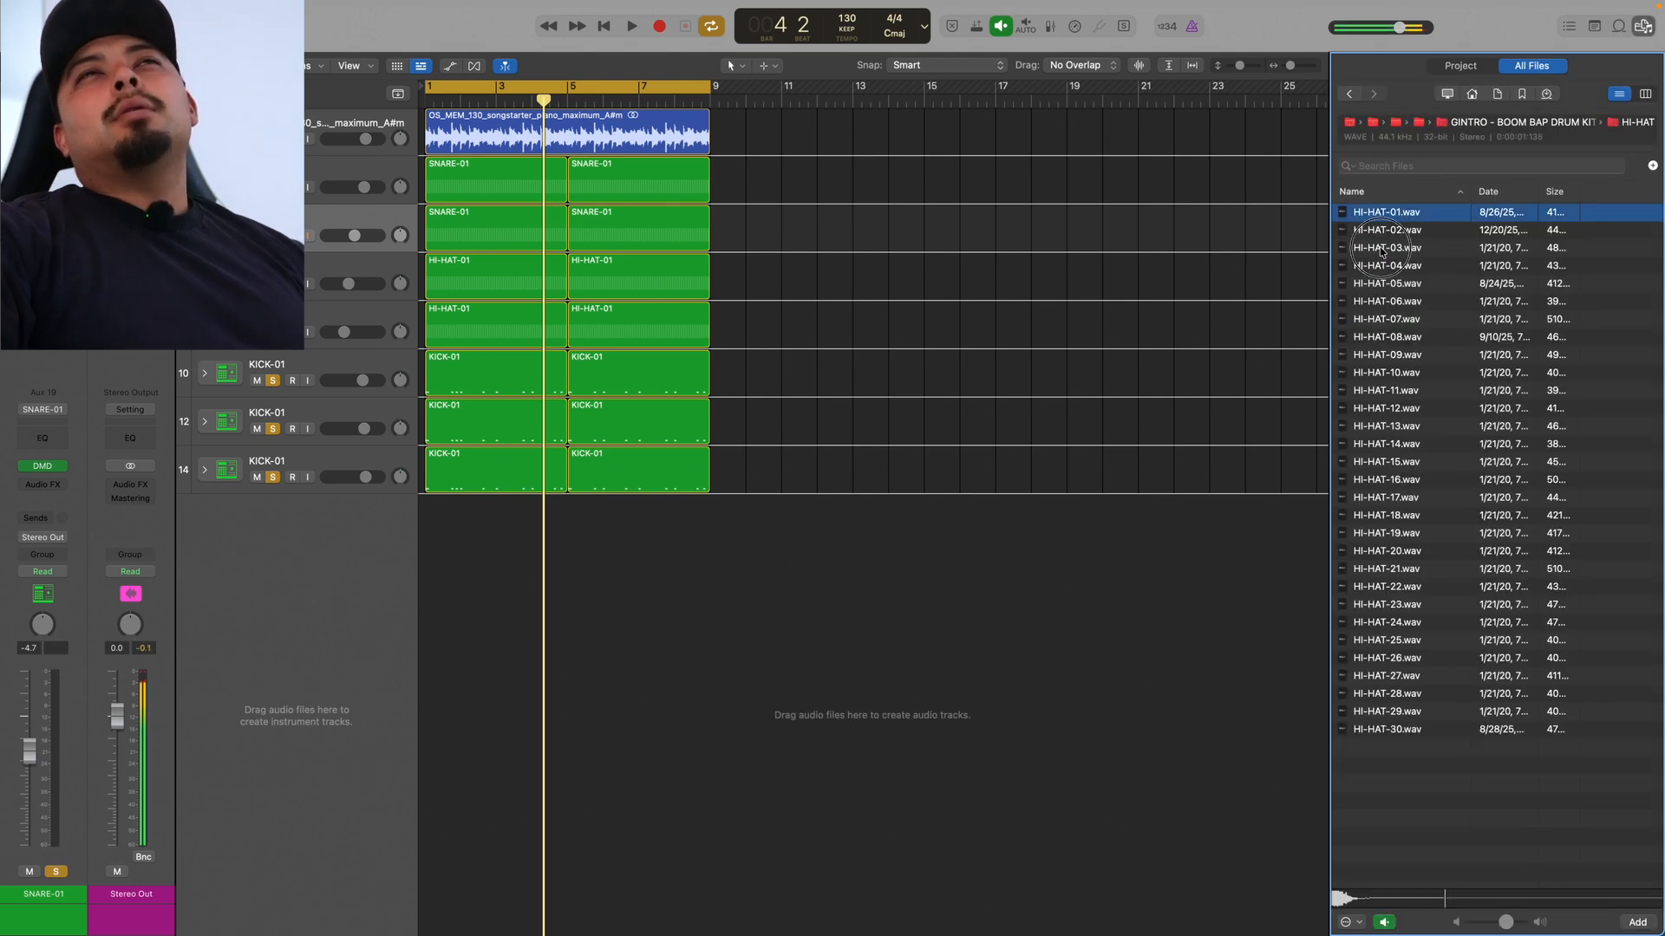
click(1384, 286)
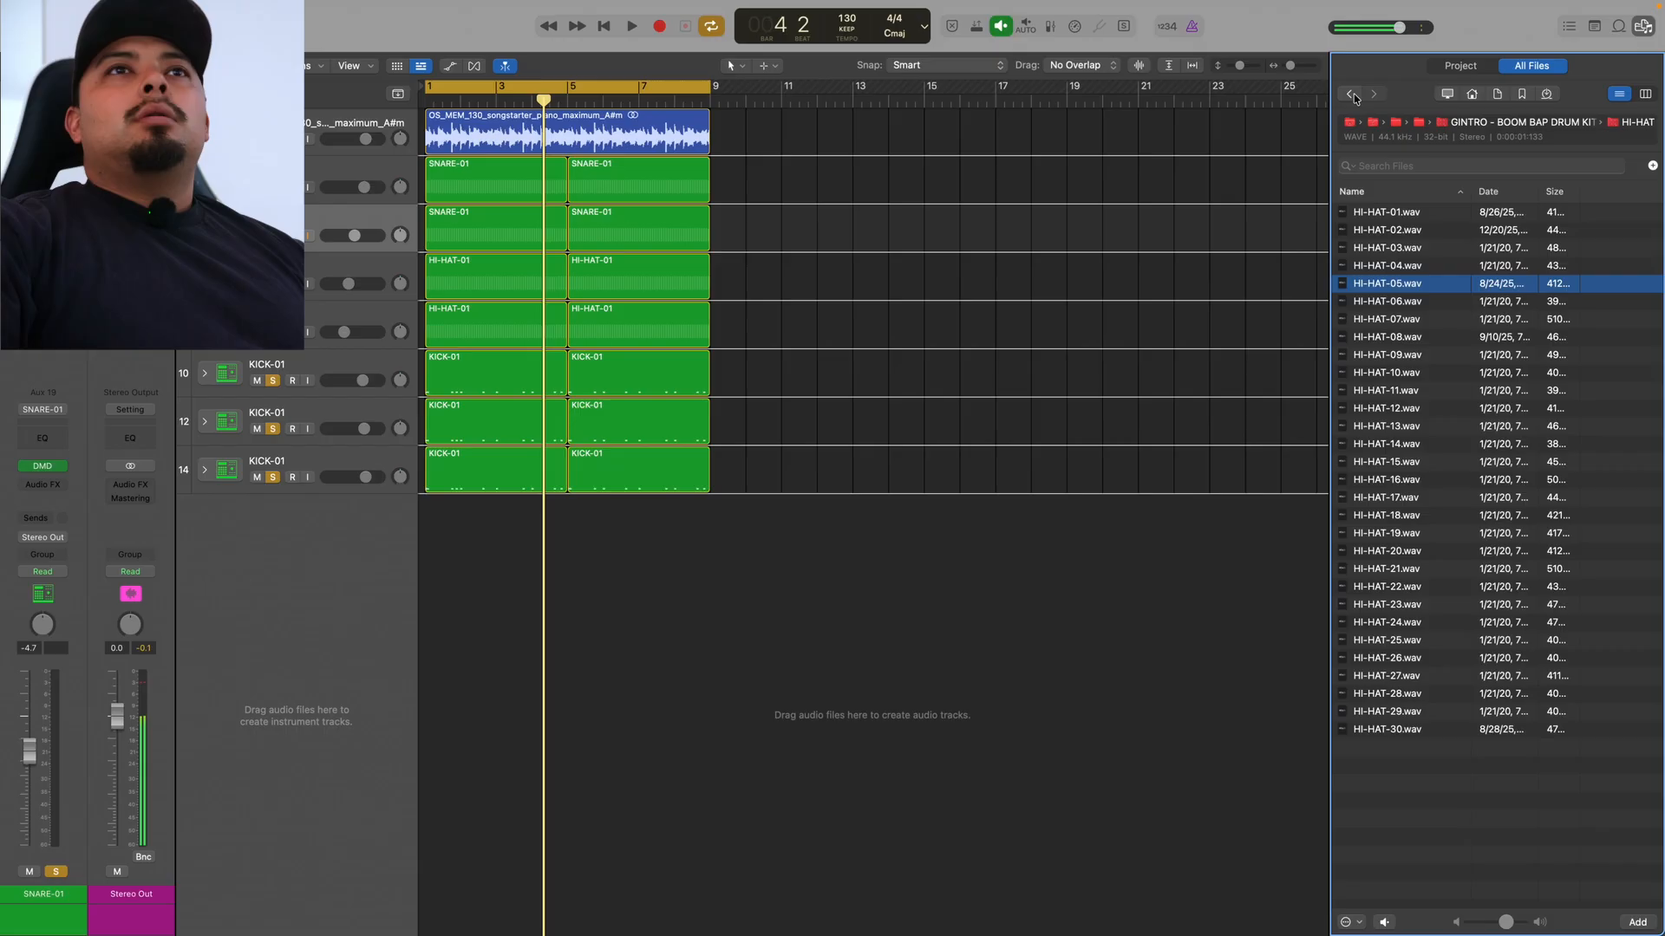
click(1353, 94)
click(1353, 94)
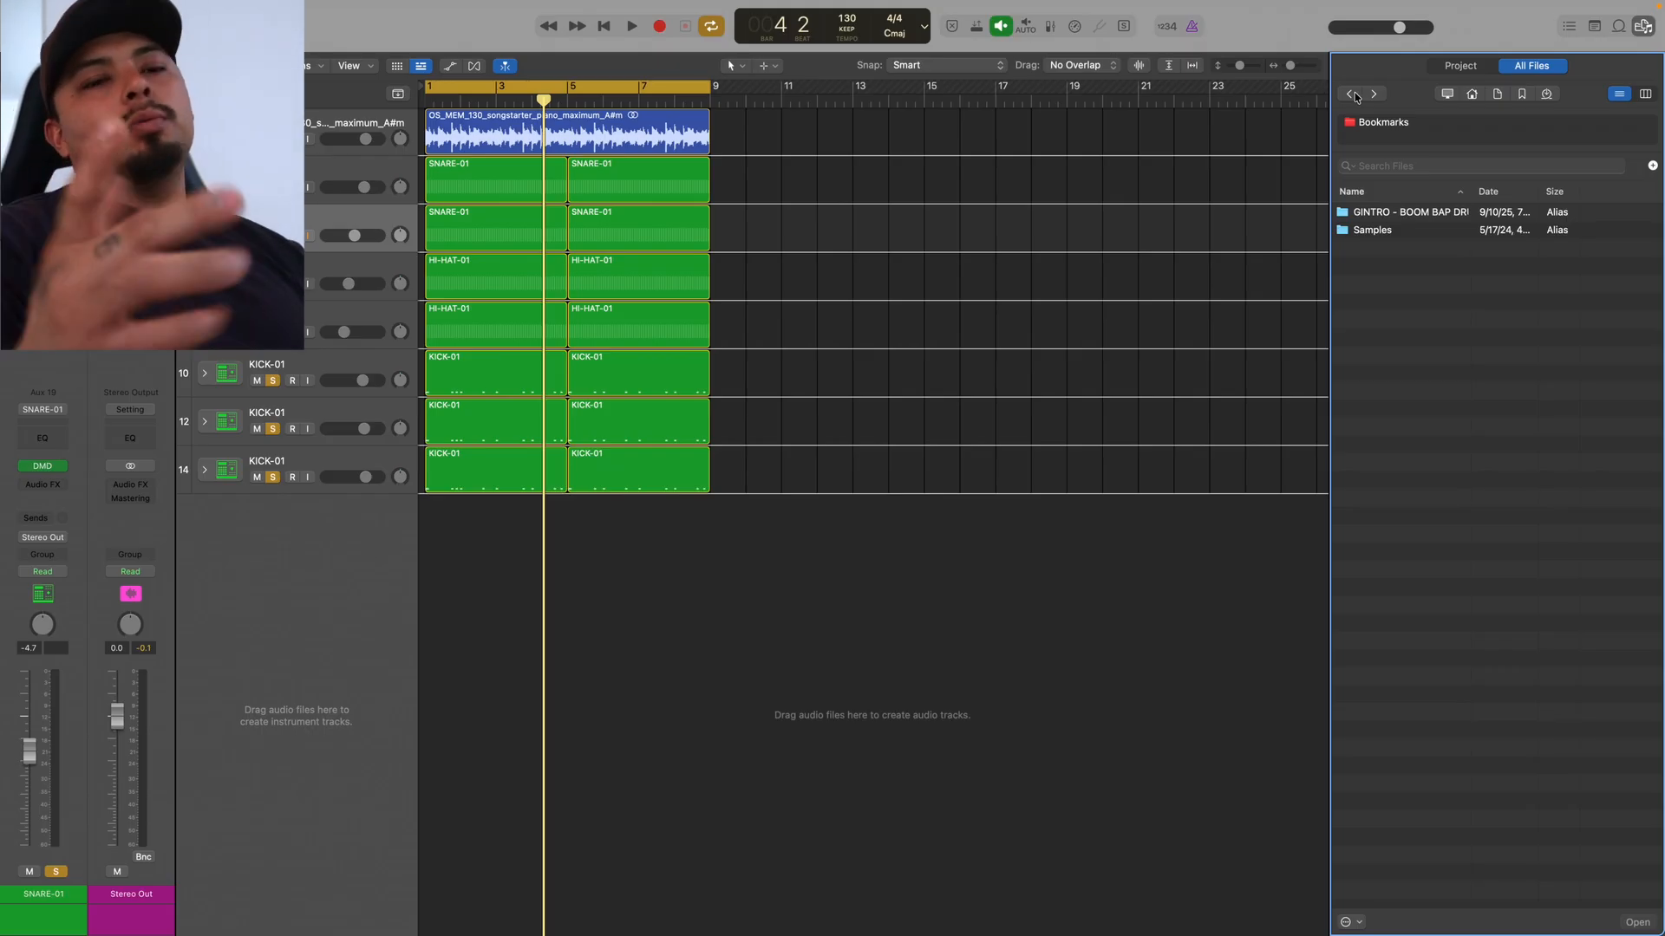
- Turn off the cycle range and move all snare, hi-hat and kick regions so they start at bar 9
key(Return)
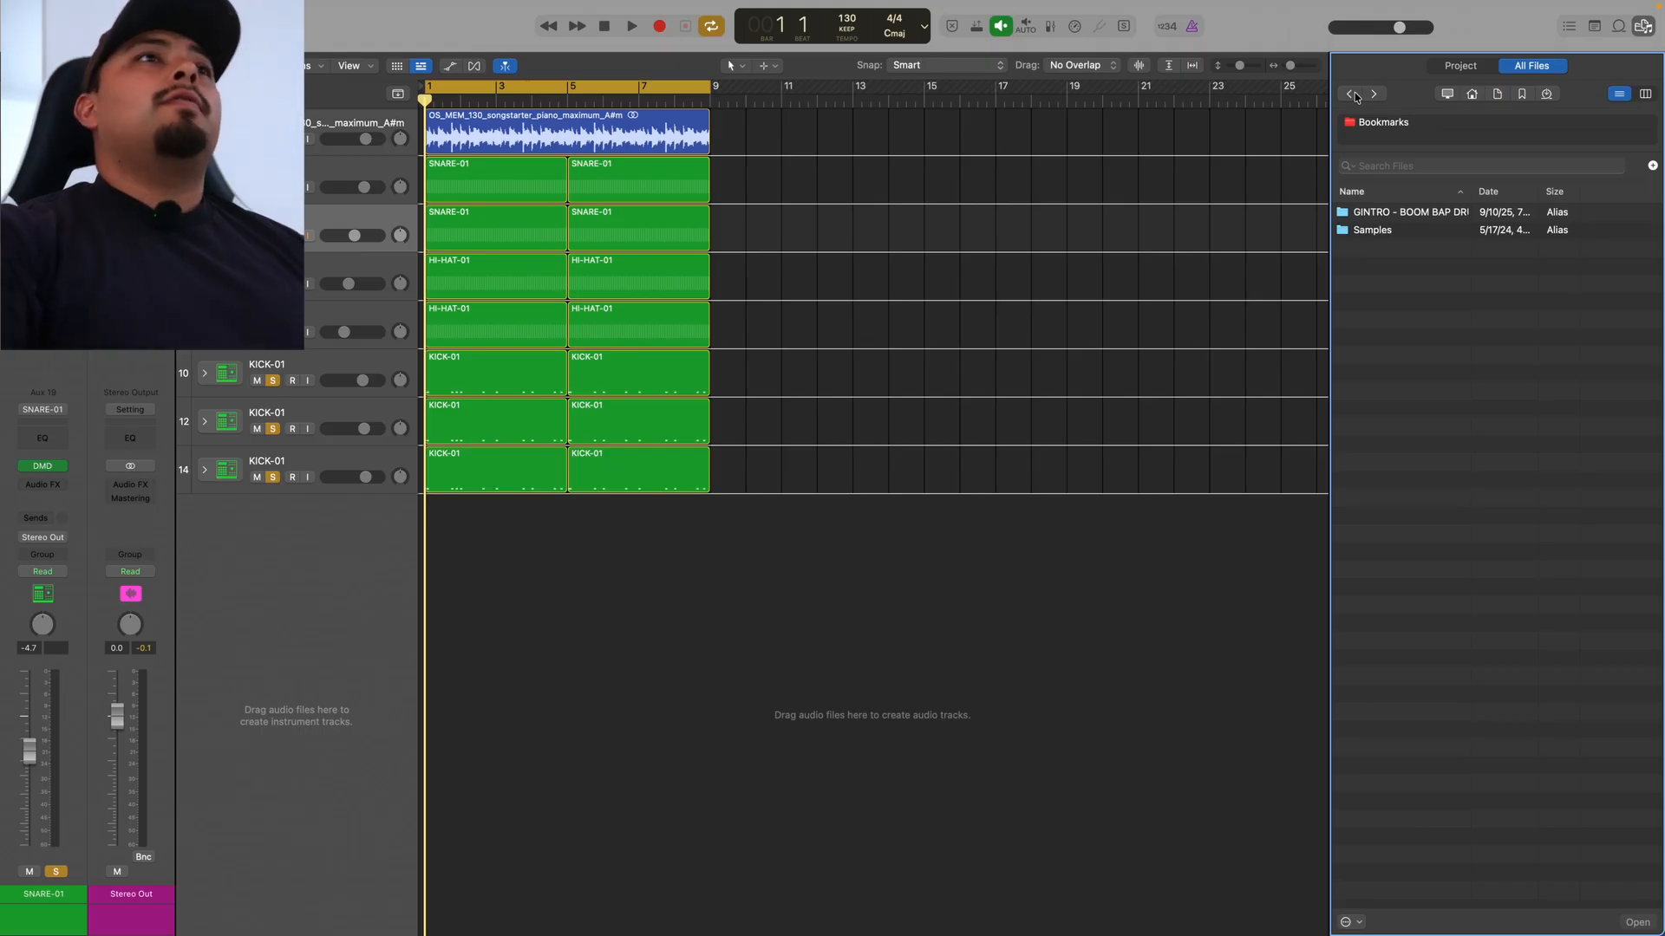
scroll(1059, 87, right, 1)
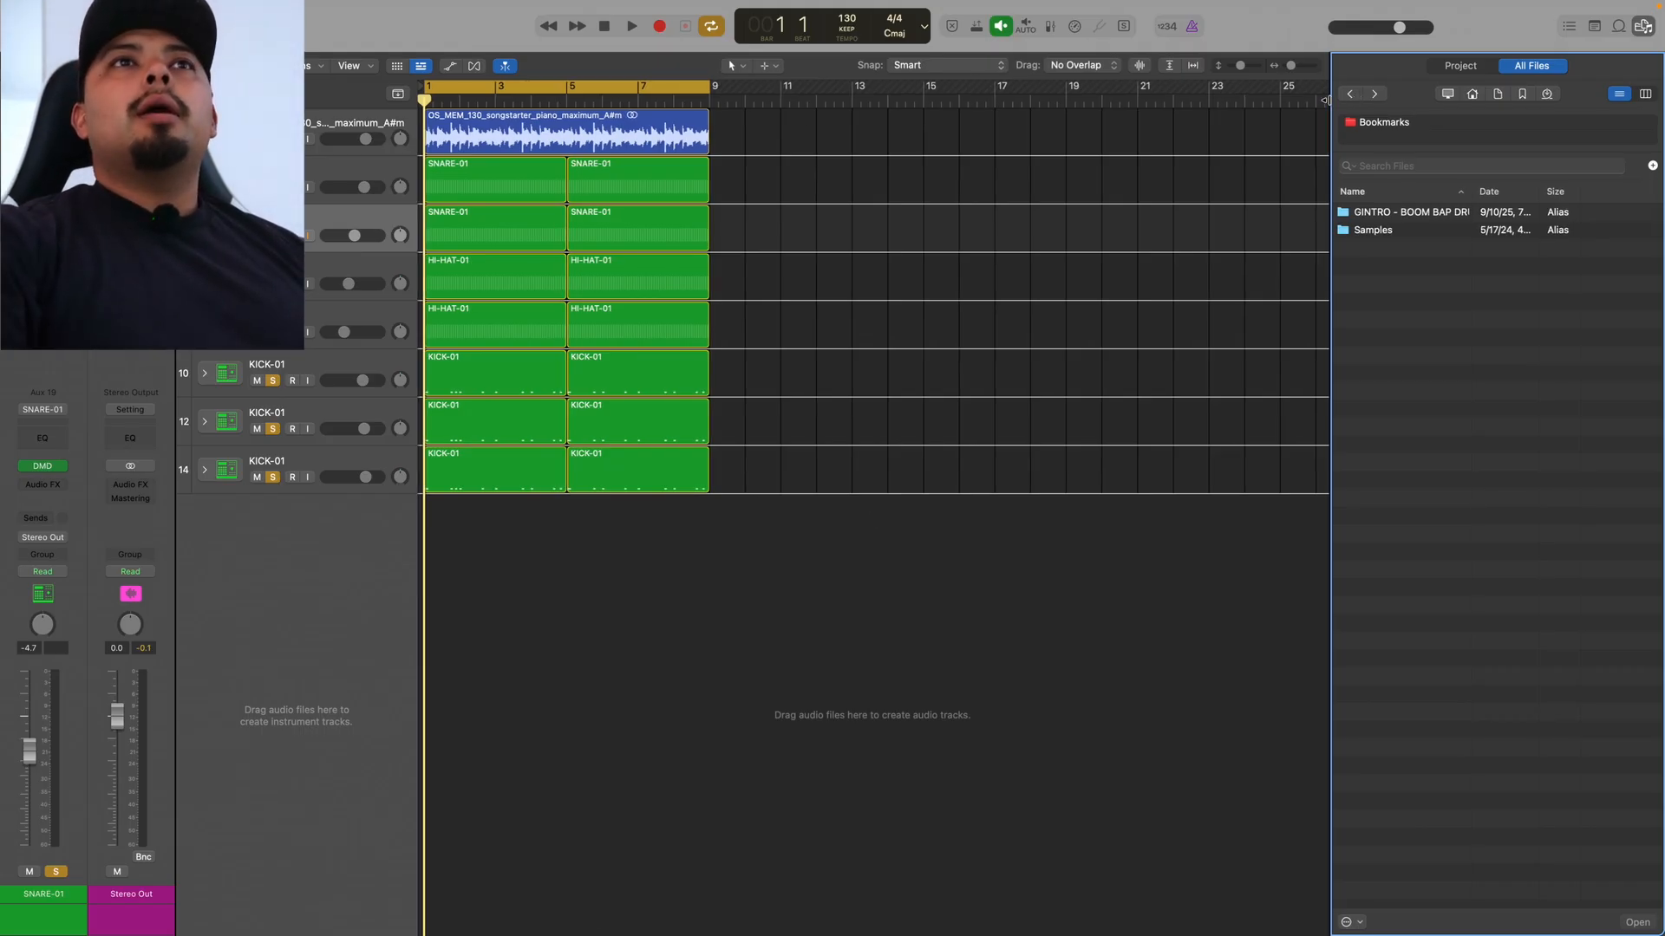
drag(1330, 104, 1327, 101)
drag(699, 91, 694, 124)
drag(668, 602, 742, 205)
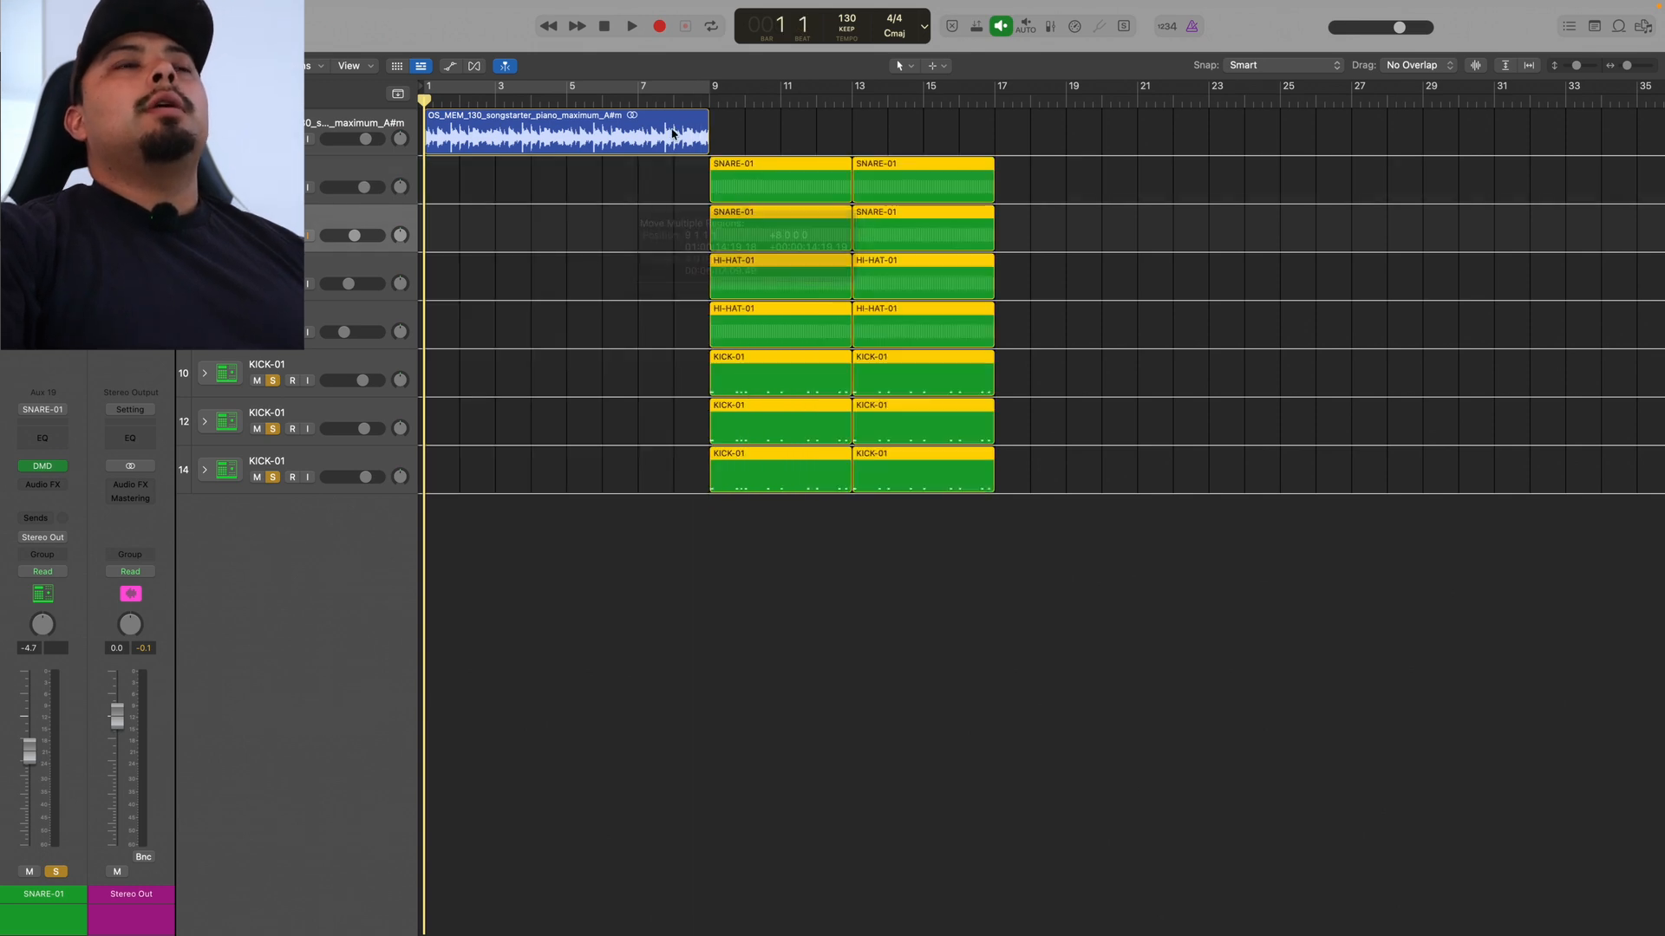
- Repeat the piano sample region once so it covers bars 9 to 17, and play the arrangement from bar 1
click(668, 141)
key(super+r)
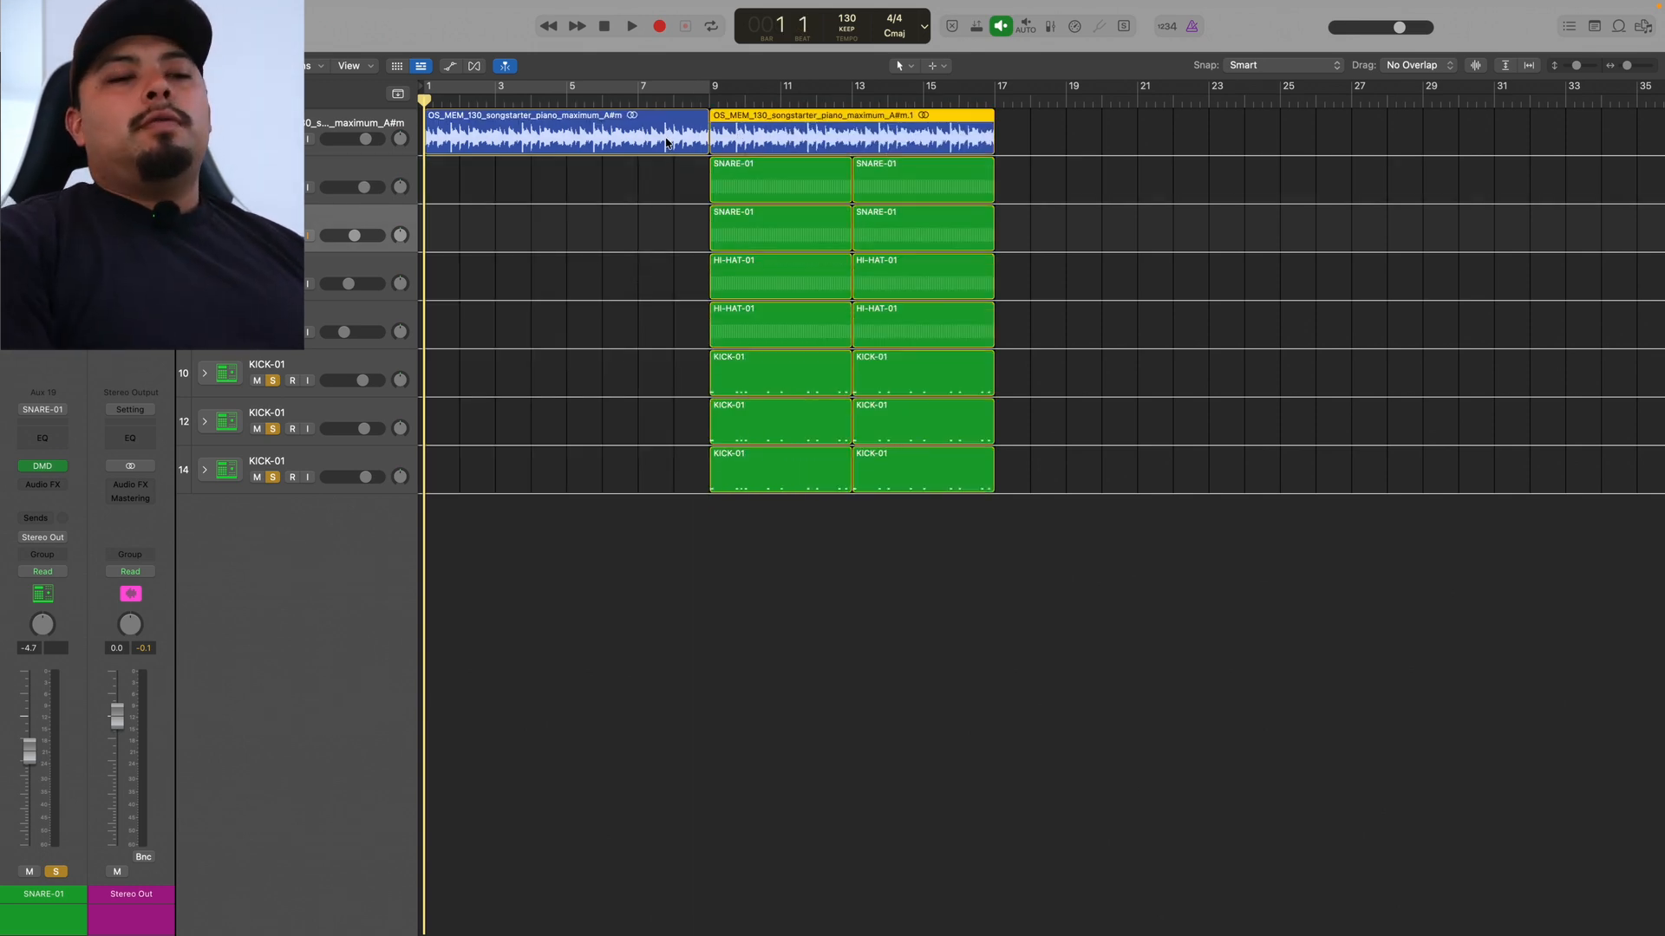
key(space)
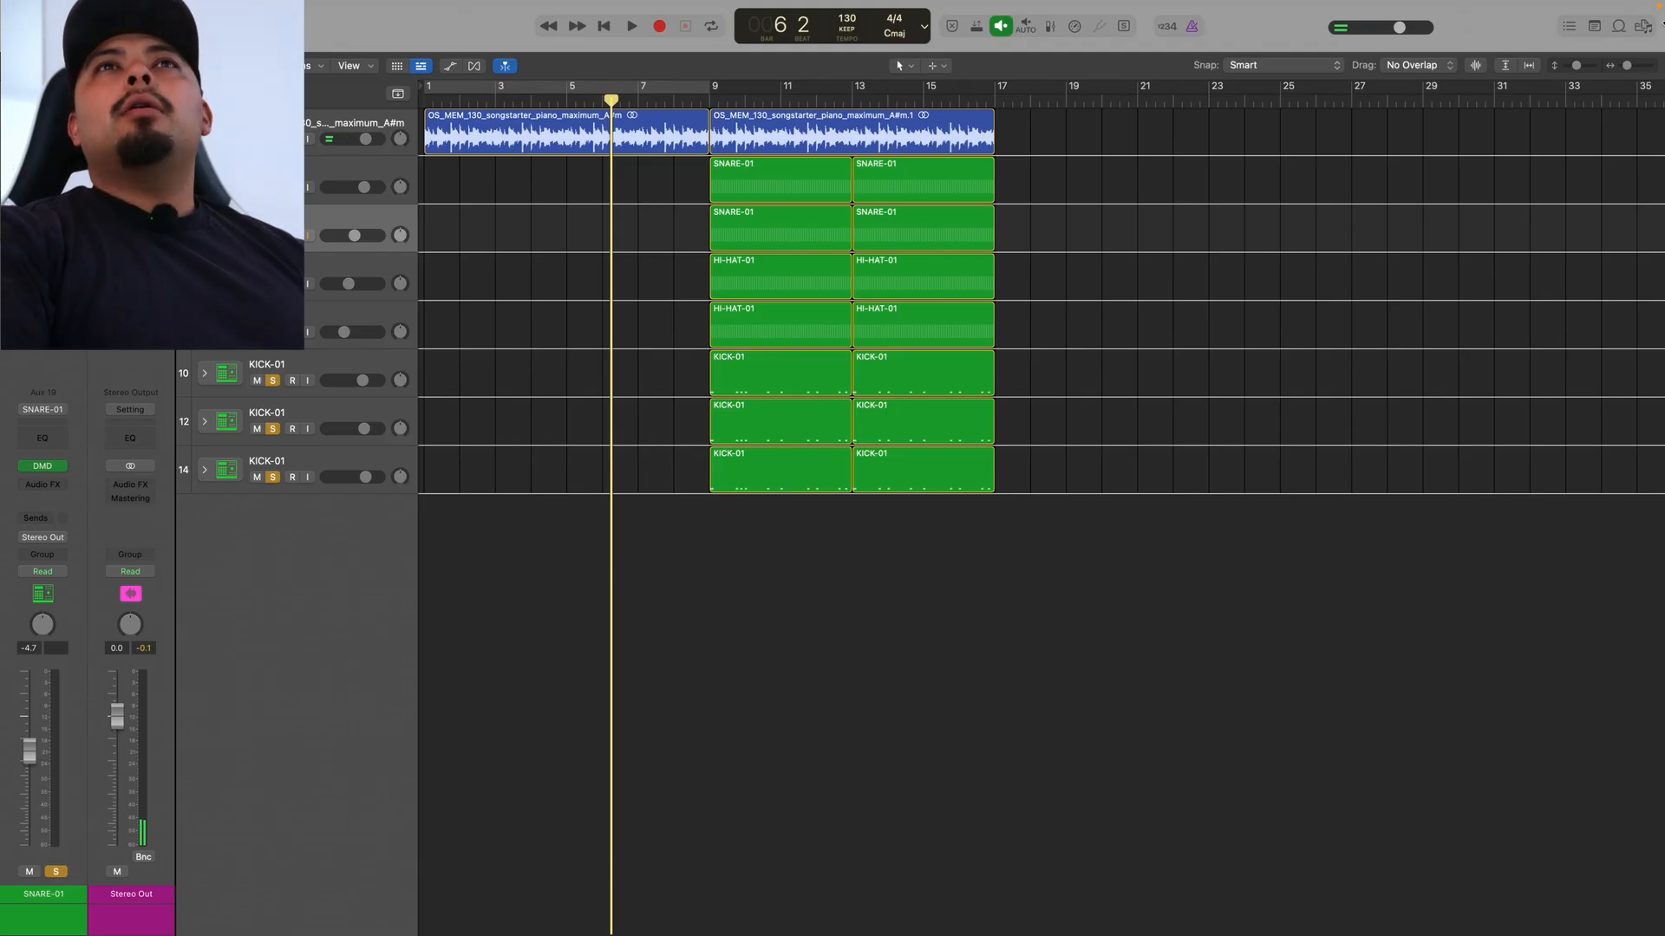
- Audition the OS_FLO_sfx_riser_sweety sample and place it on a new audio track just before bar 9
click(1642, 27)
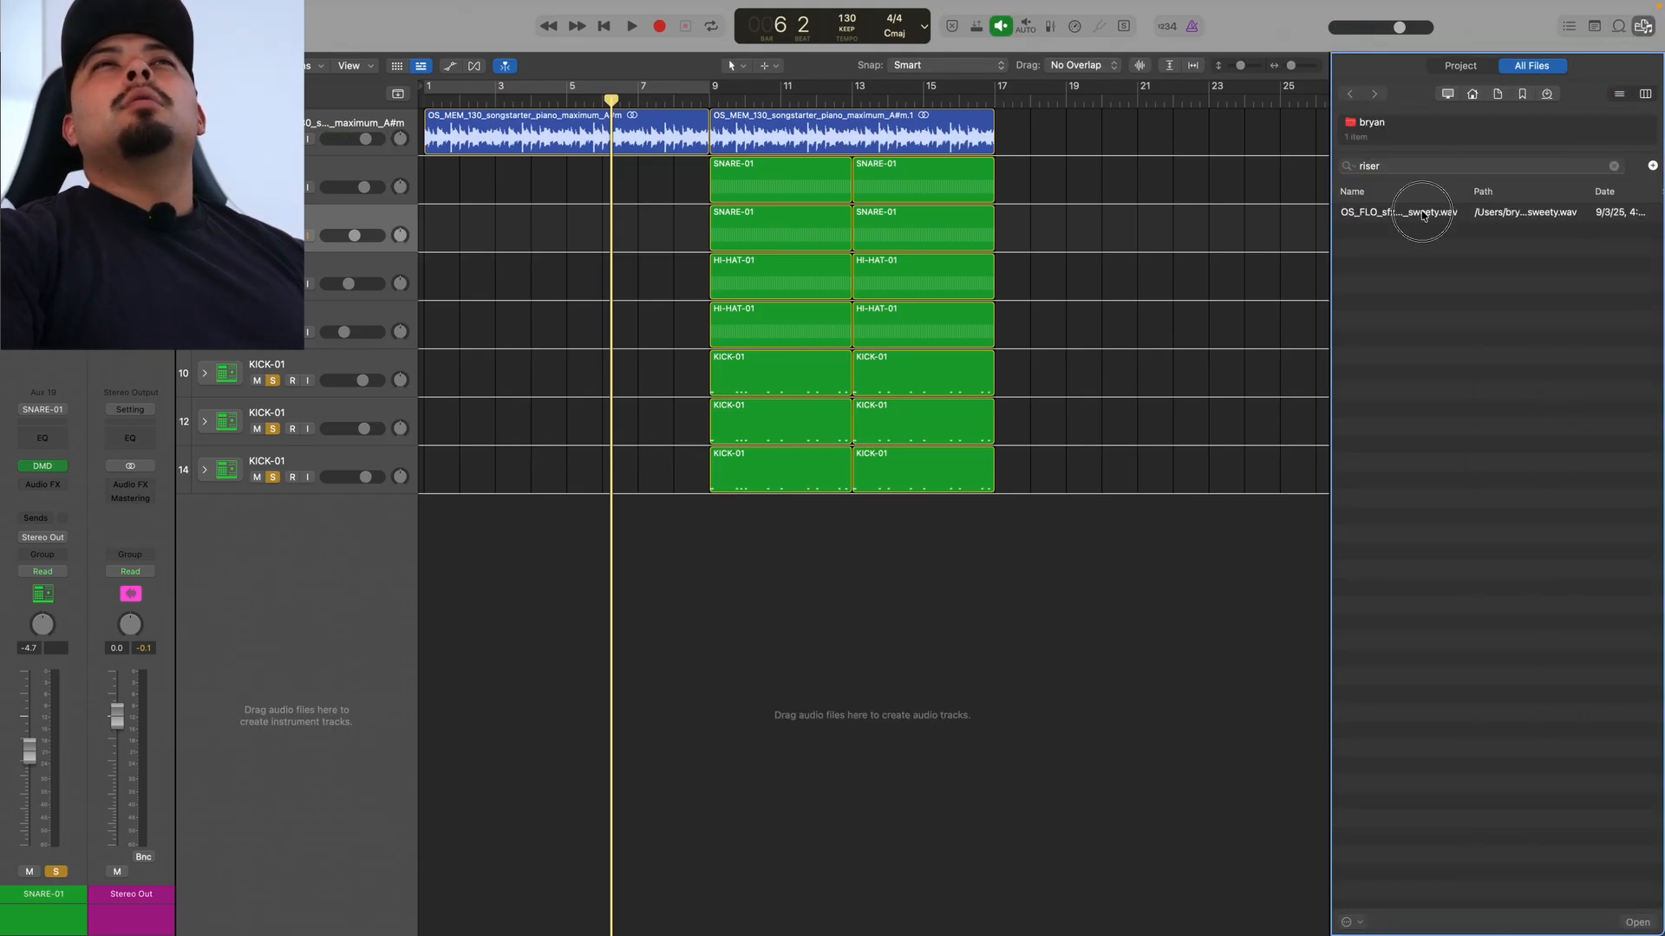
click(1421, 214)
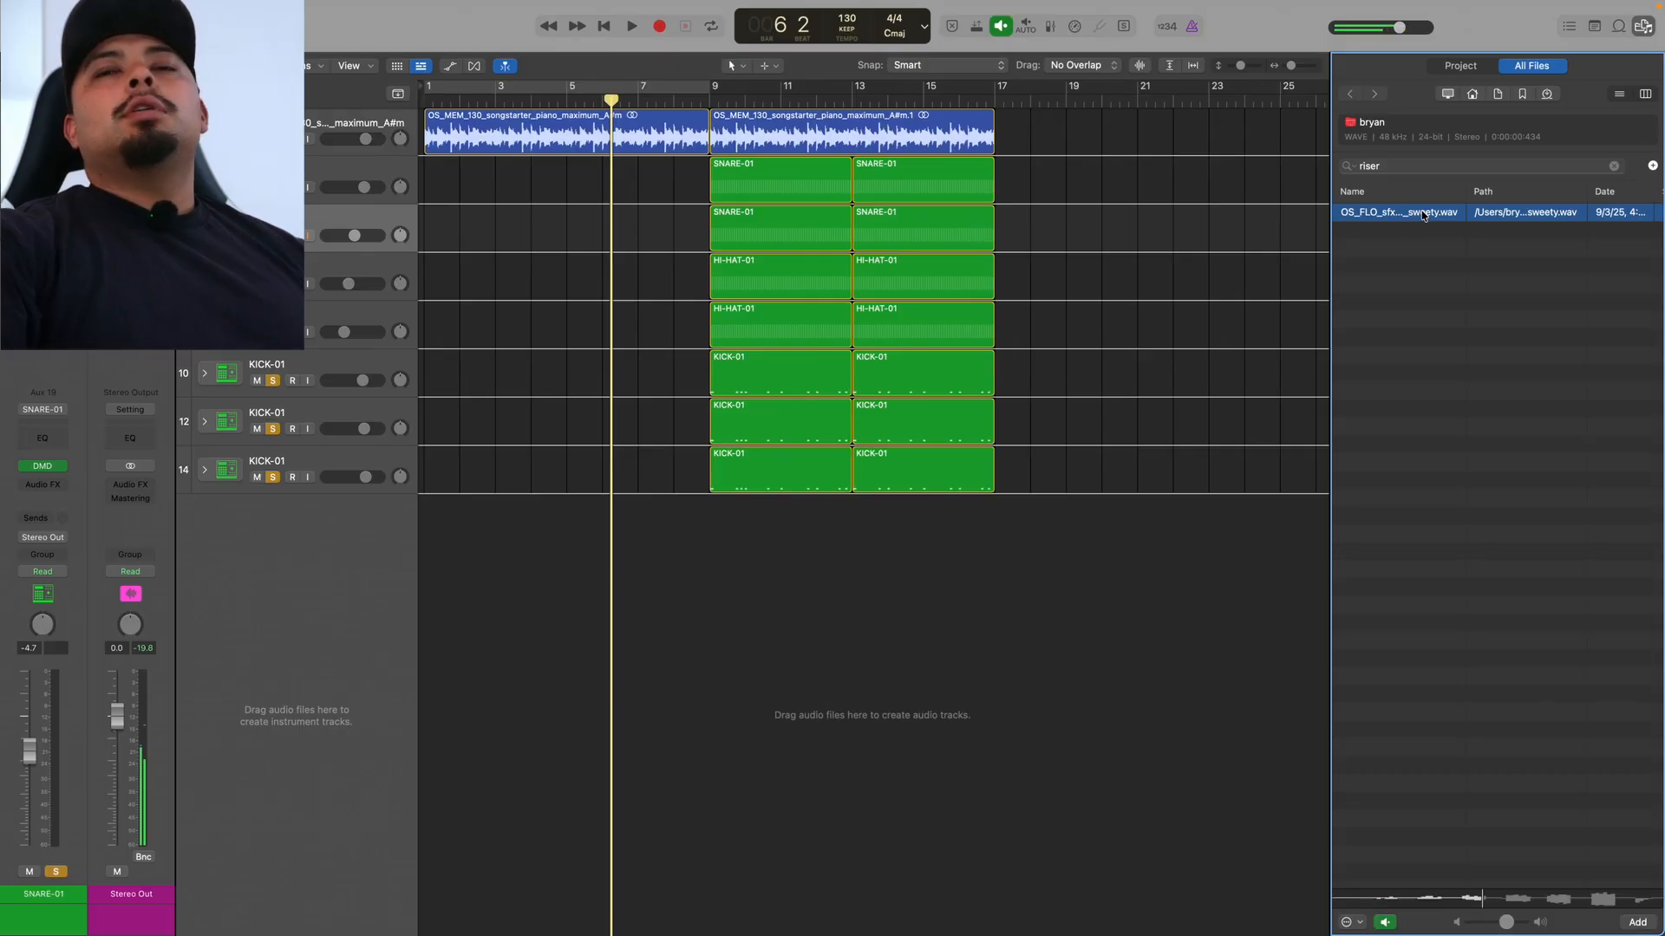
drag(1419, 220, 702, 532)
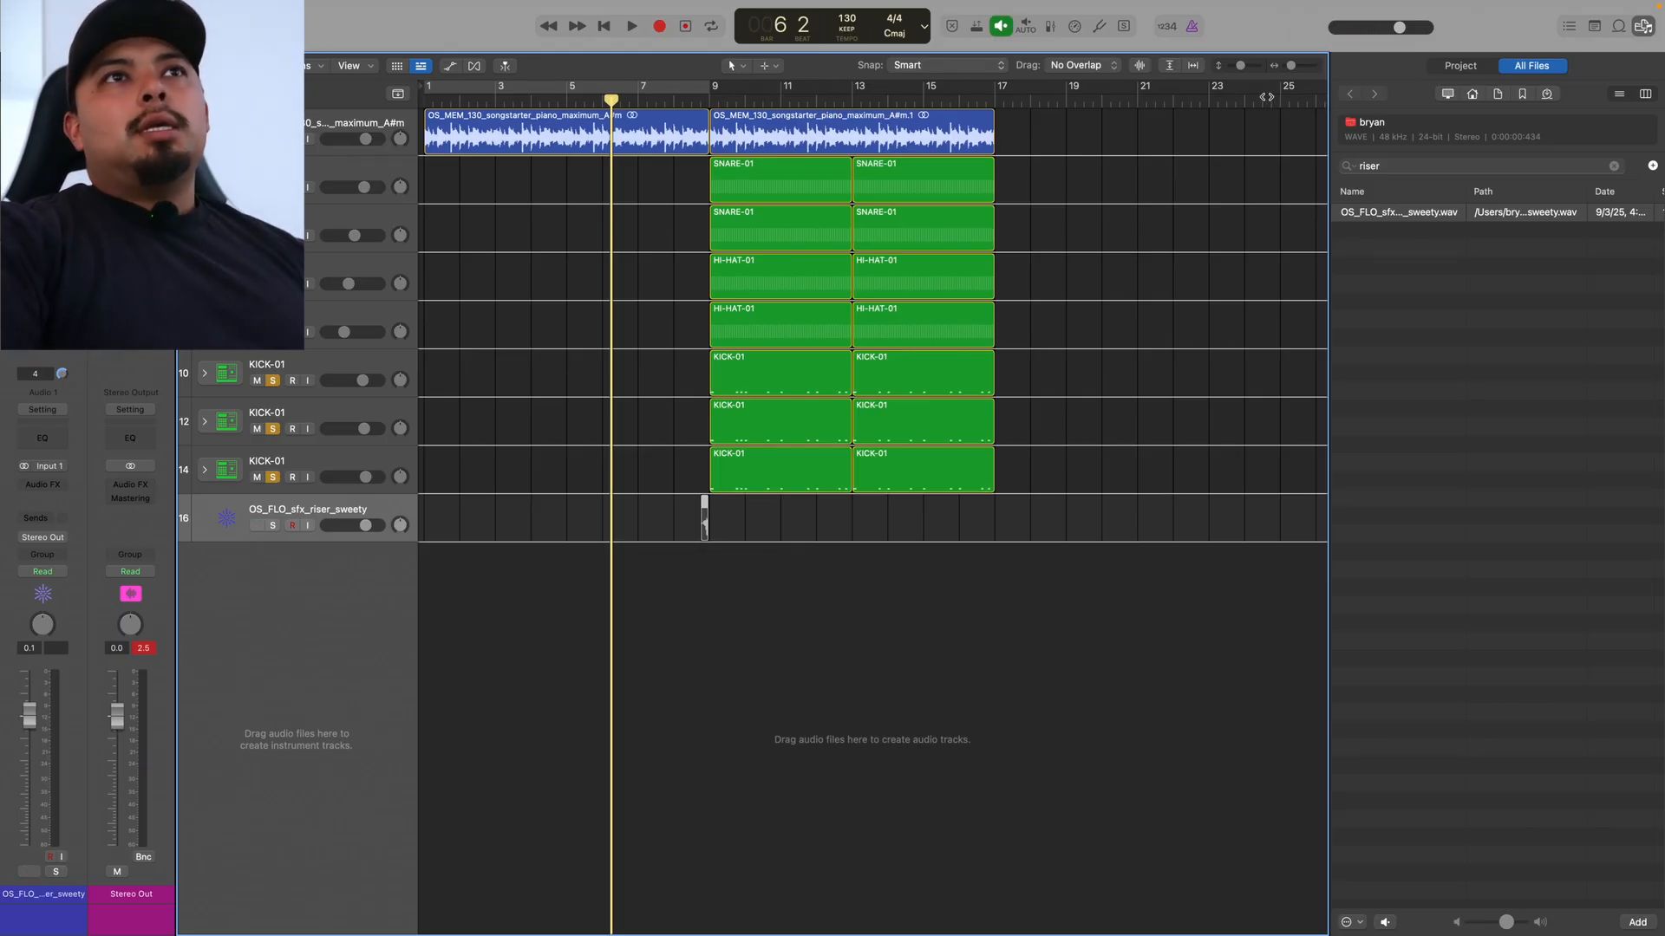
- Shift the riser region to end just past bar 9, solo its track, and play the transition into the drums
drag(1290, 66, 1301, 66)
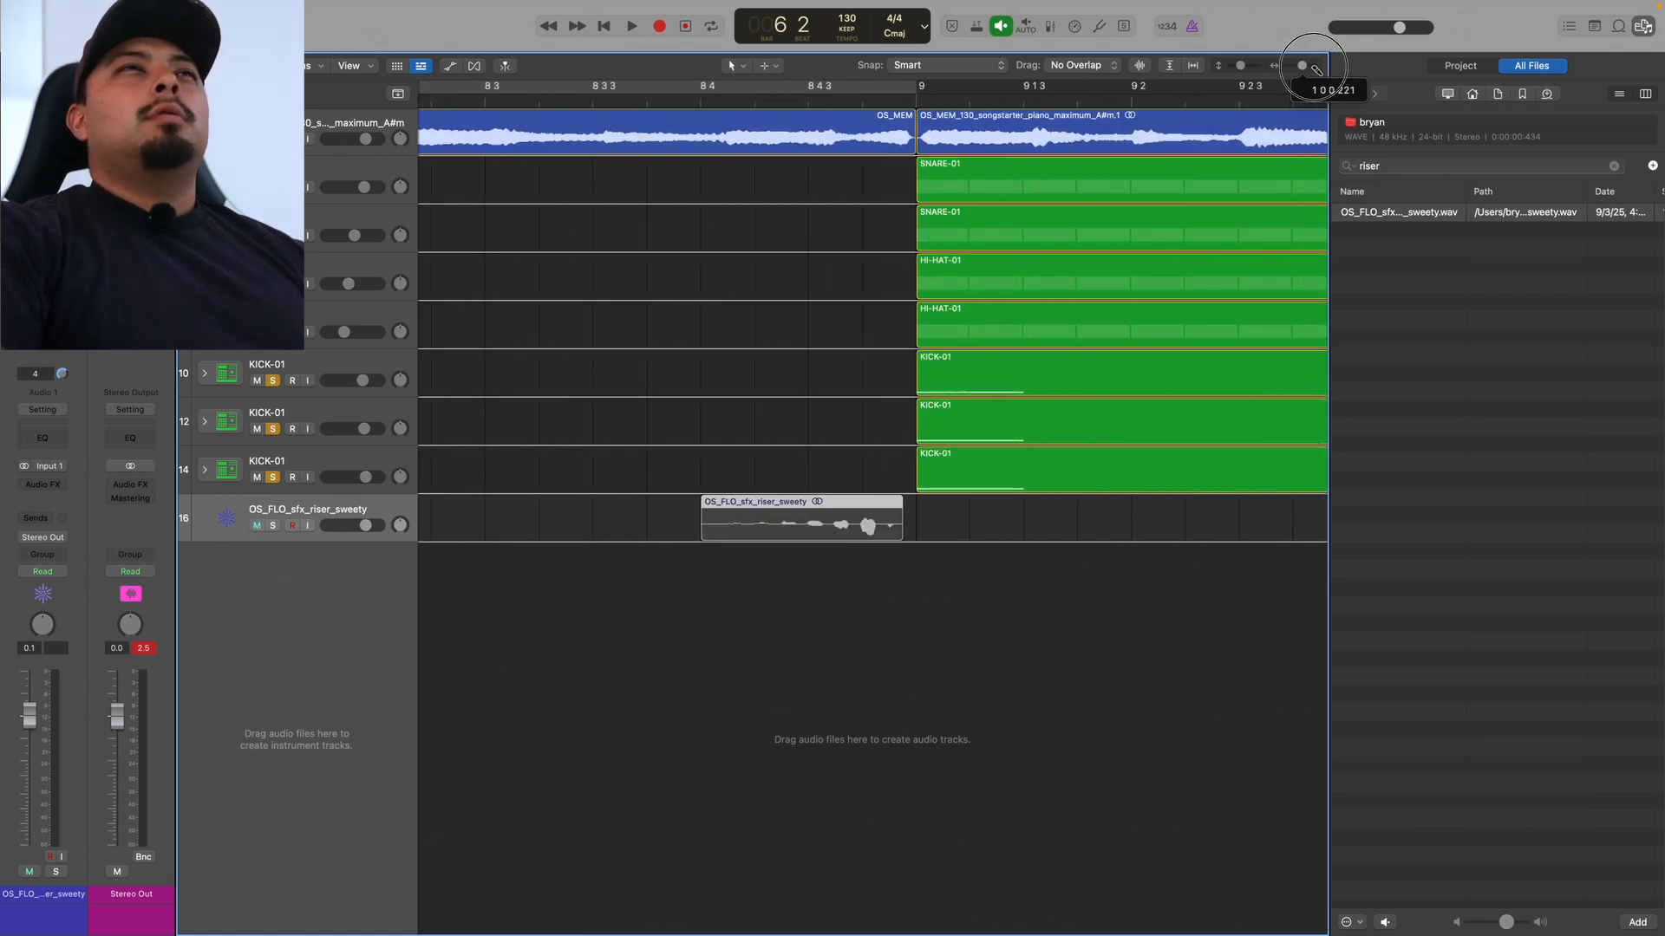
drag(814, 509, 851, 515)
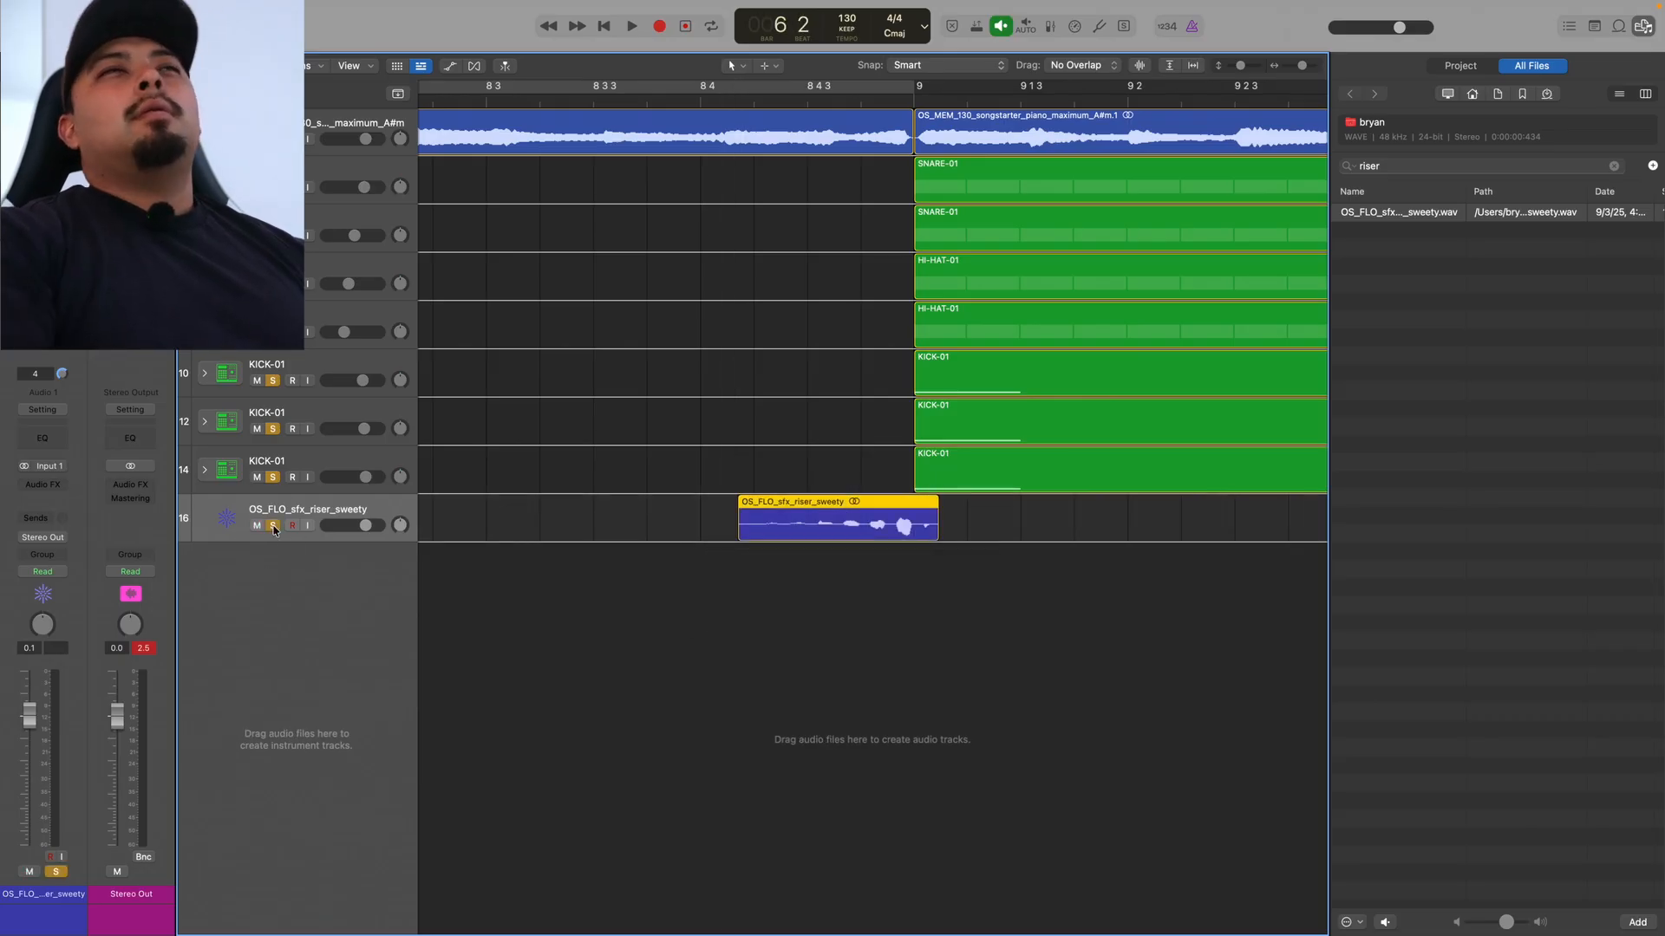
key(b)
key(b)
key(space)
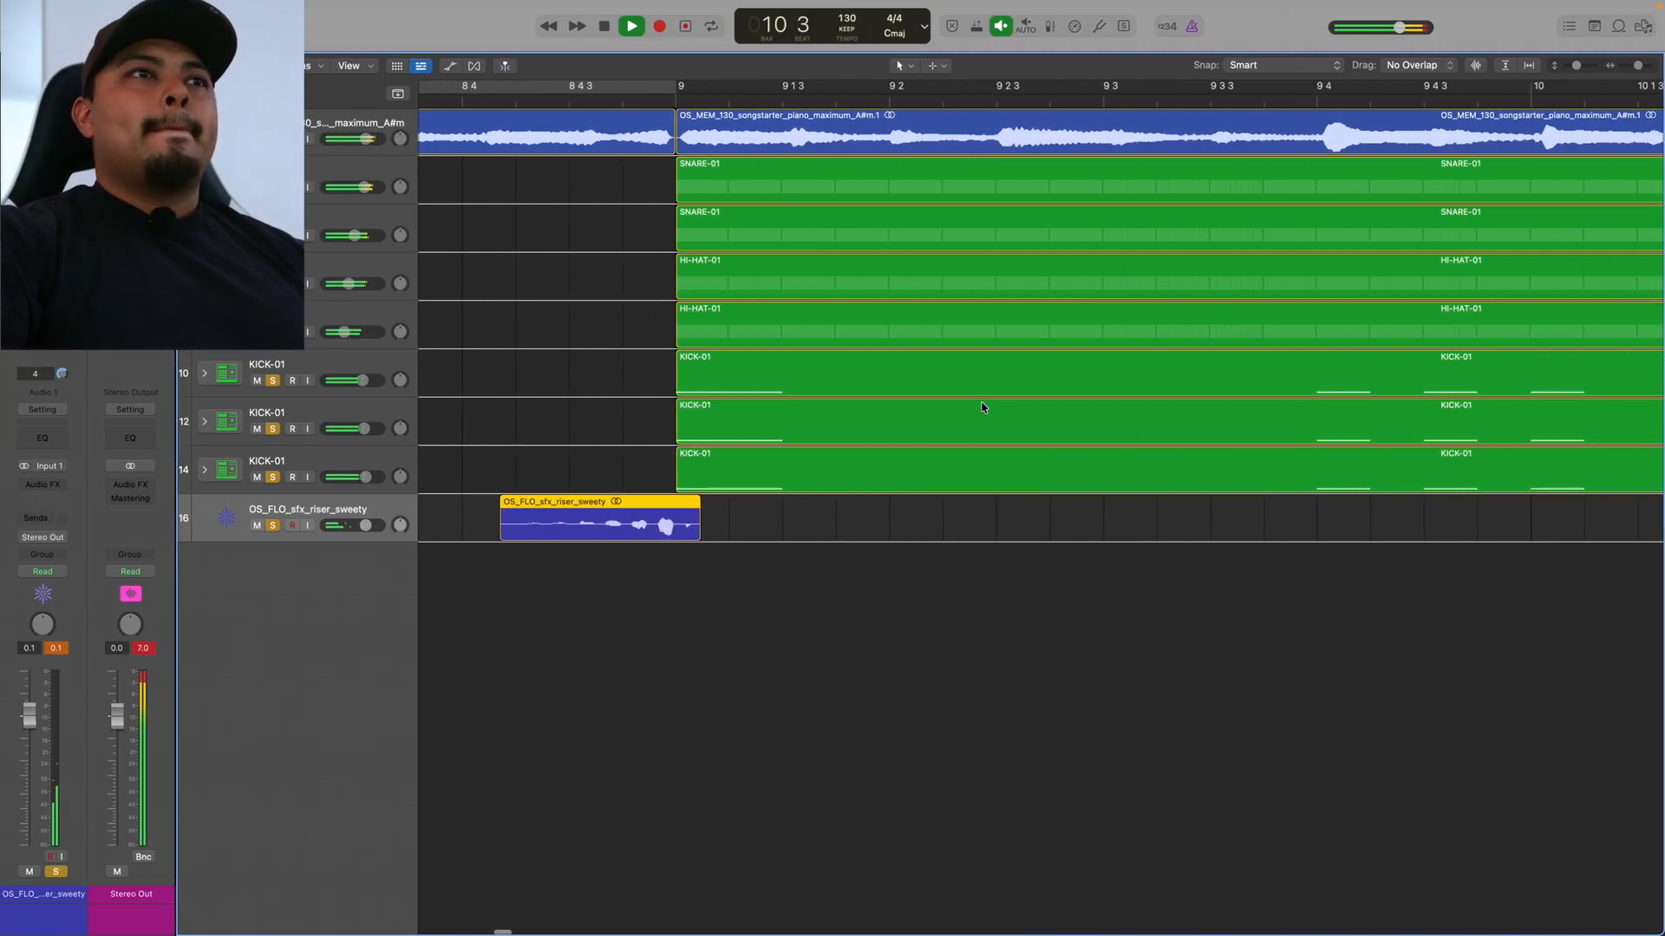
- Add a Channel EQ to the KICK-01 track 14 and boost its low shelf by 4.6 dB at 121 Hz
click(353, 466)
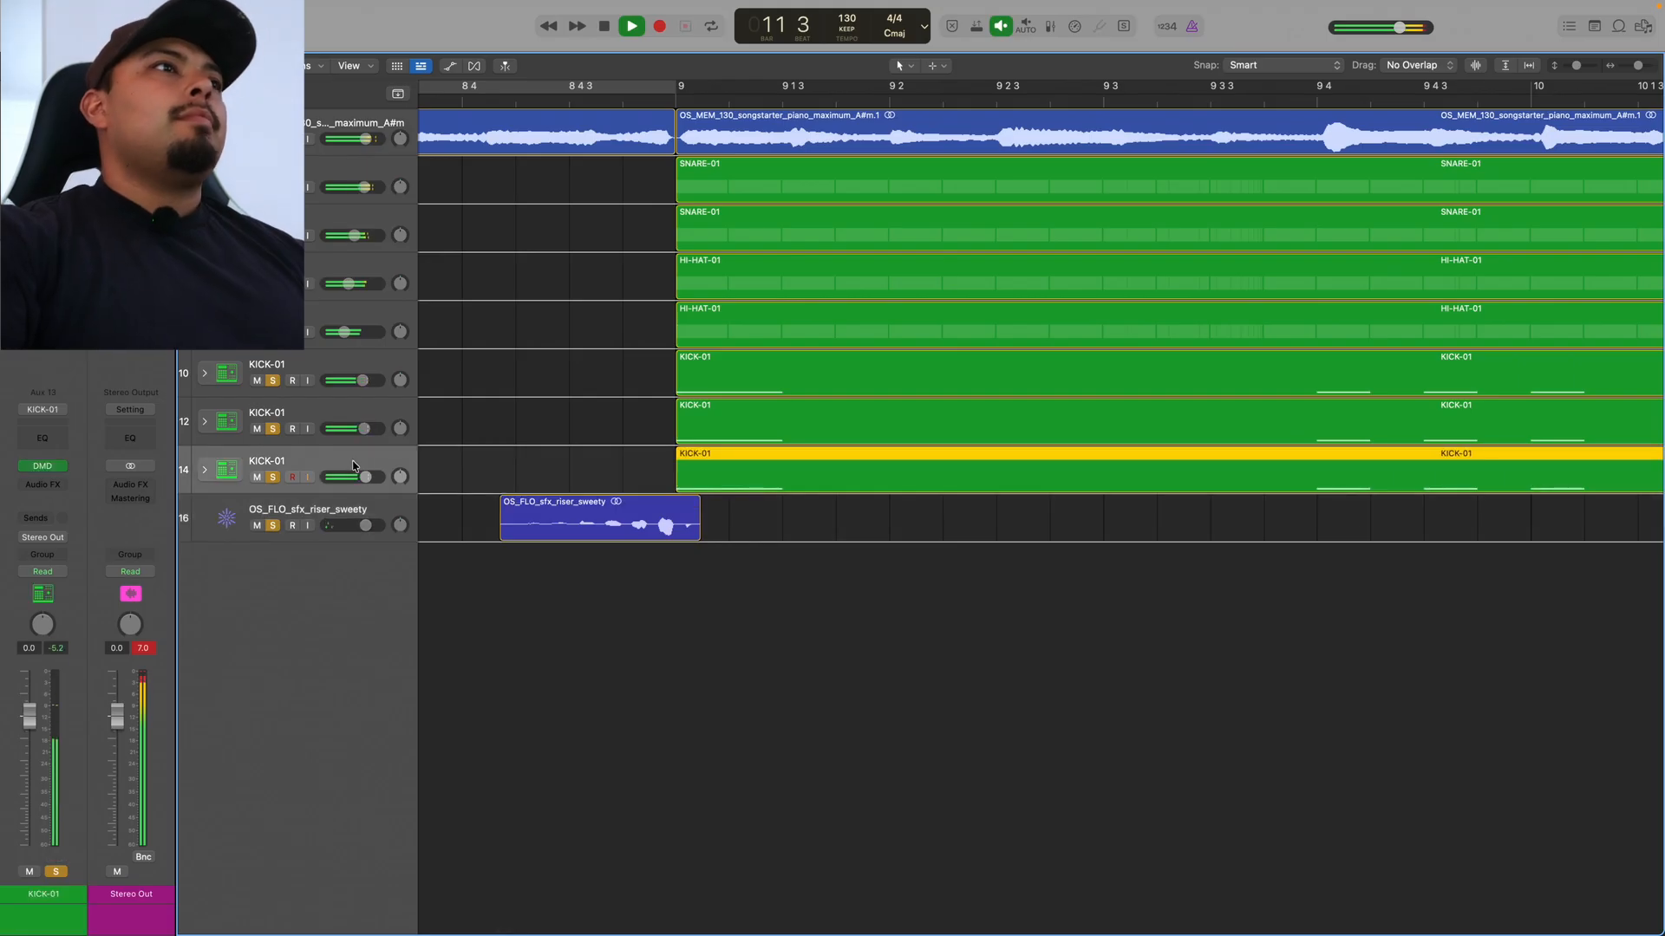
click(42, 443)
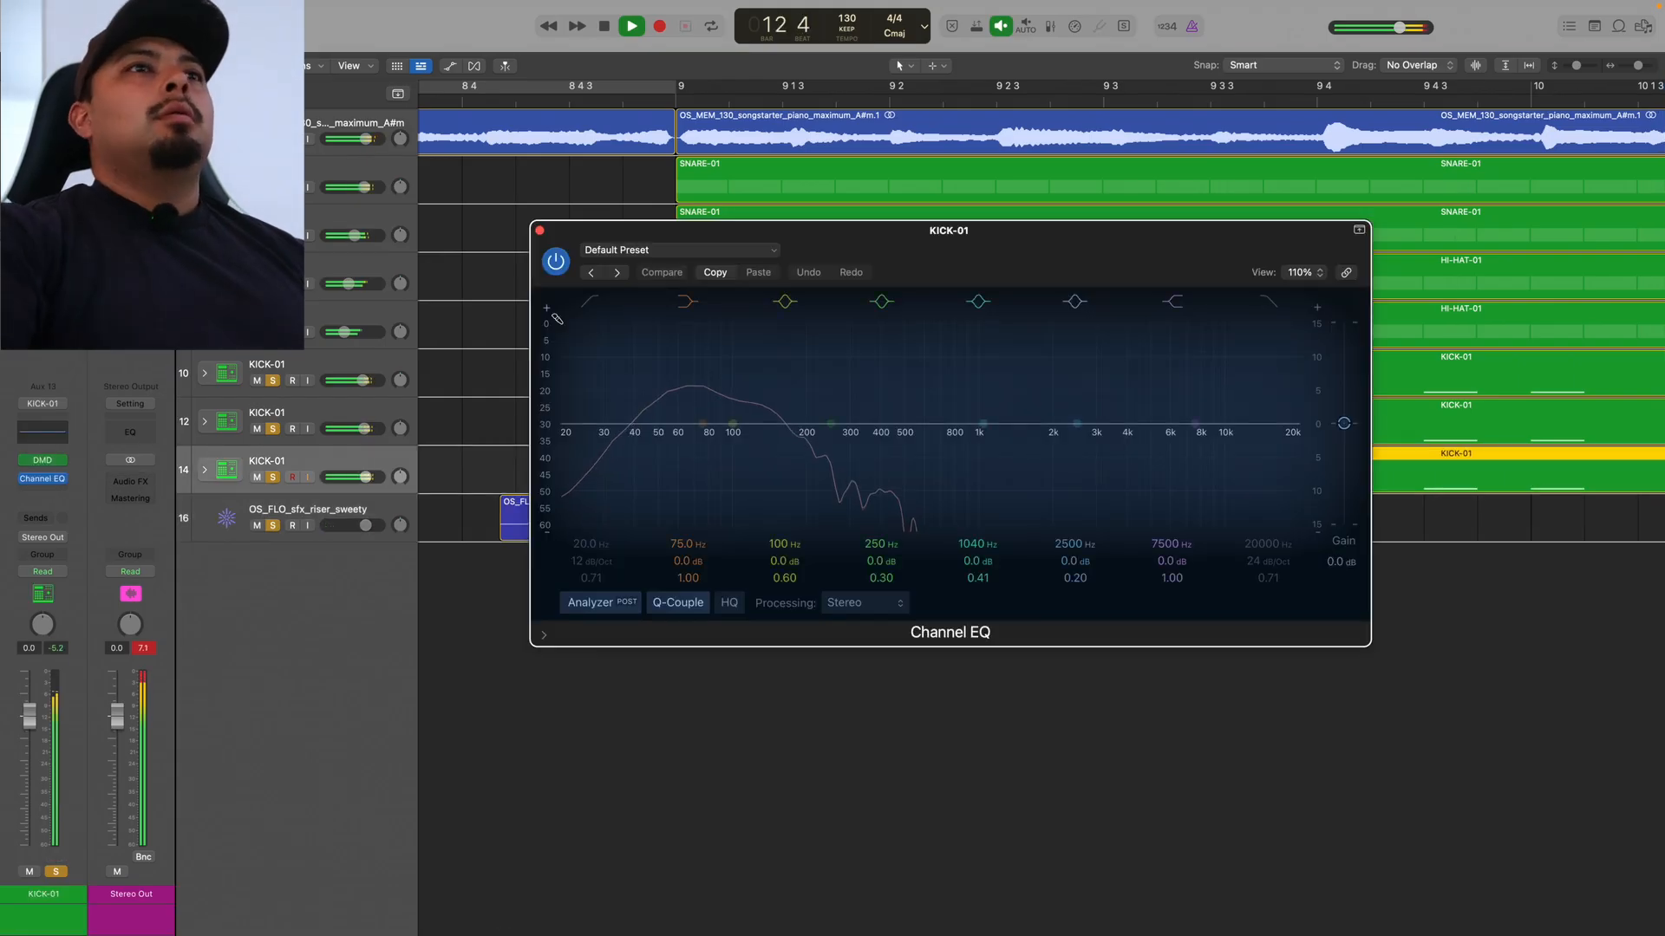
drag(690, 552, 704, 536)
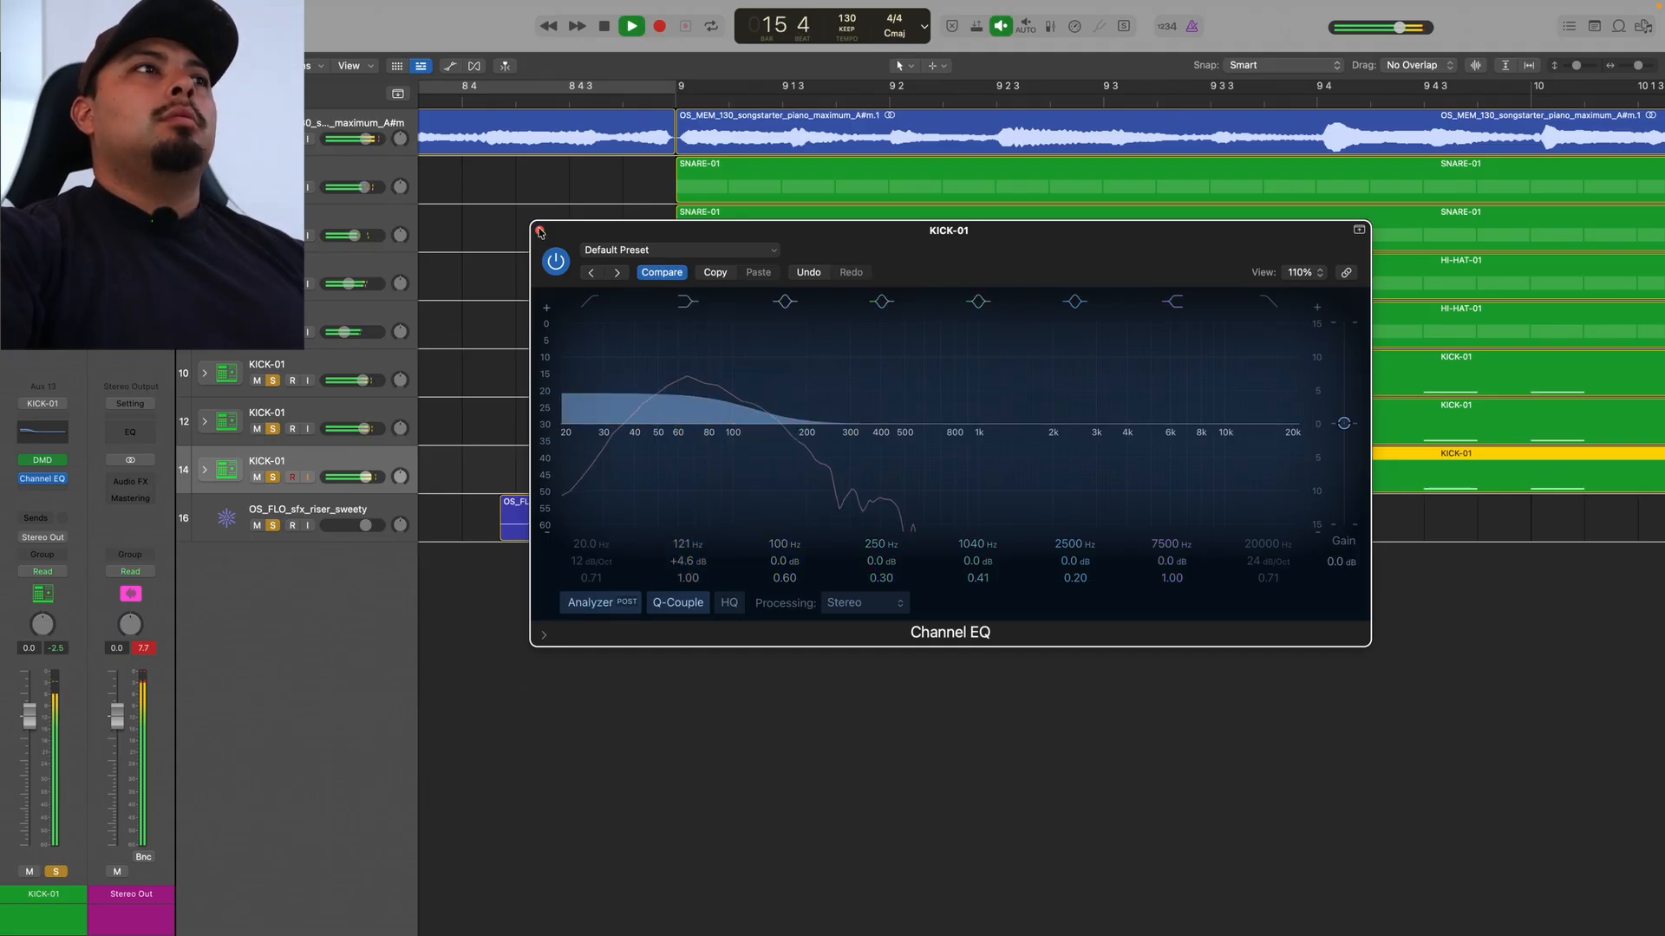
click(539, 231)
- Select the KICK-01 track 12, set the playhead to bar 8, and play through the drum entrance
click(263, 413)
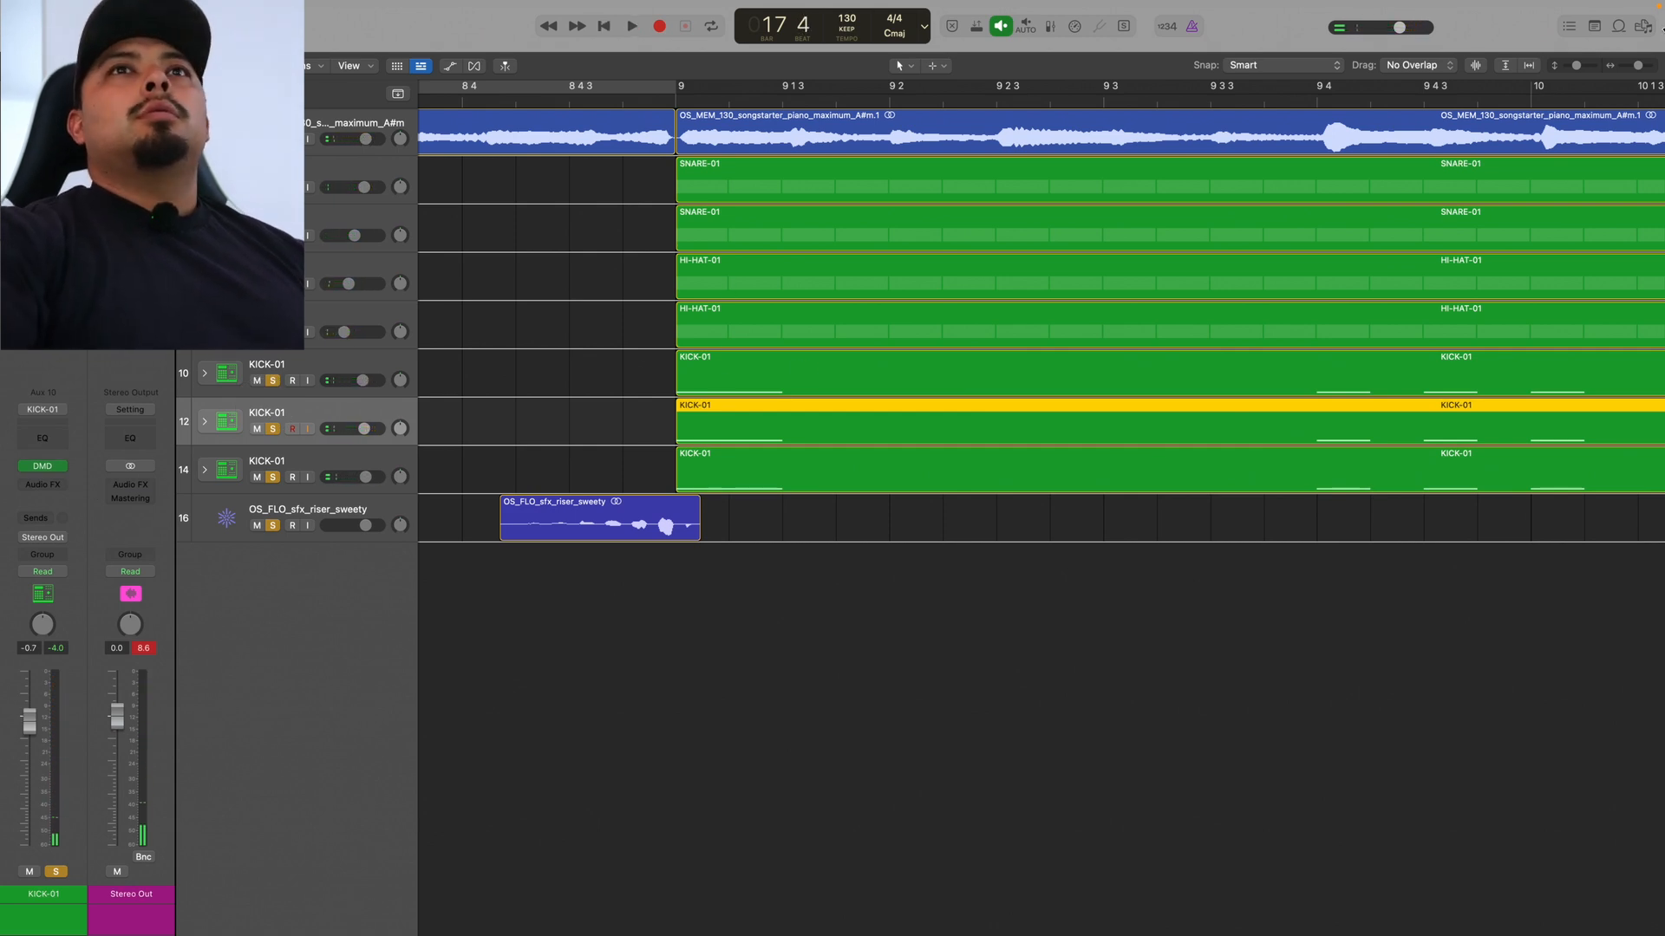
drag(1635, 67, 1611, 69)
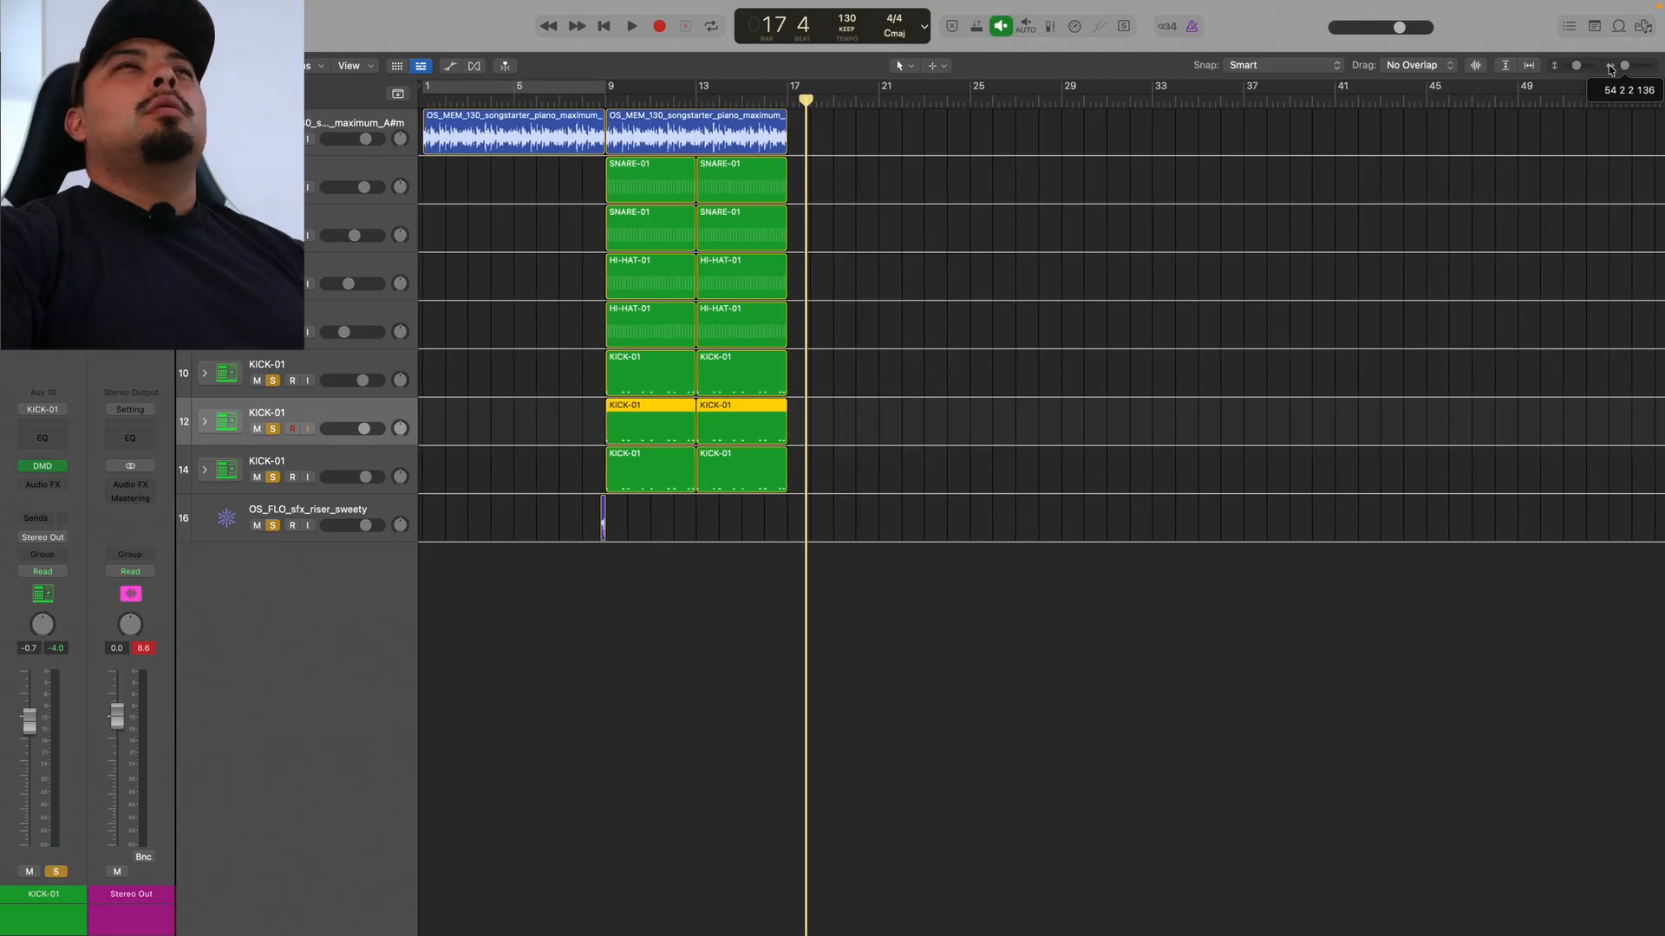
drag(806, 120, 584, 142)
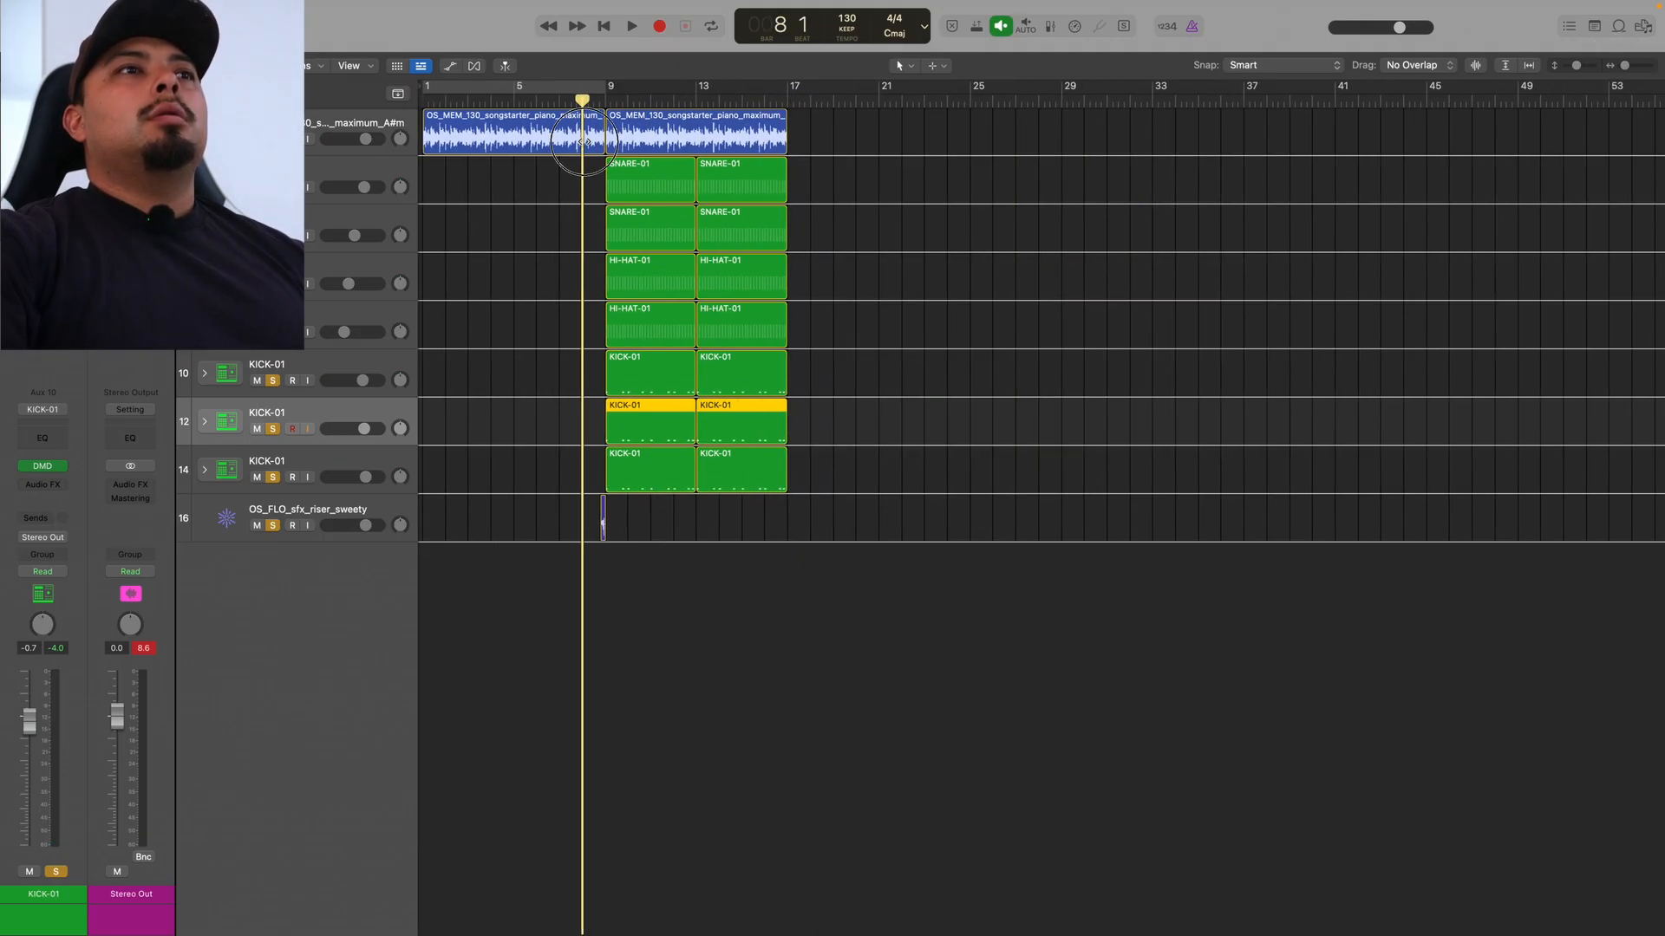
key(space)
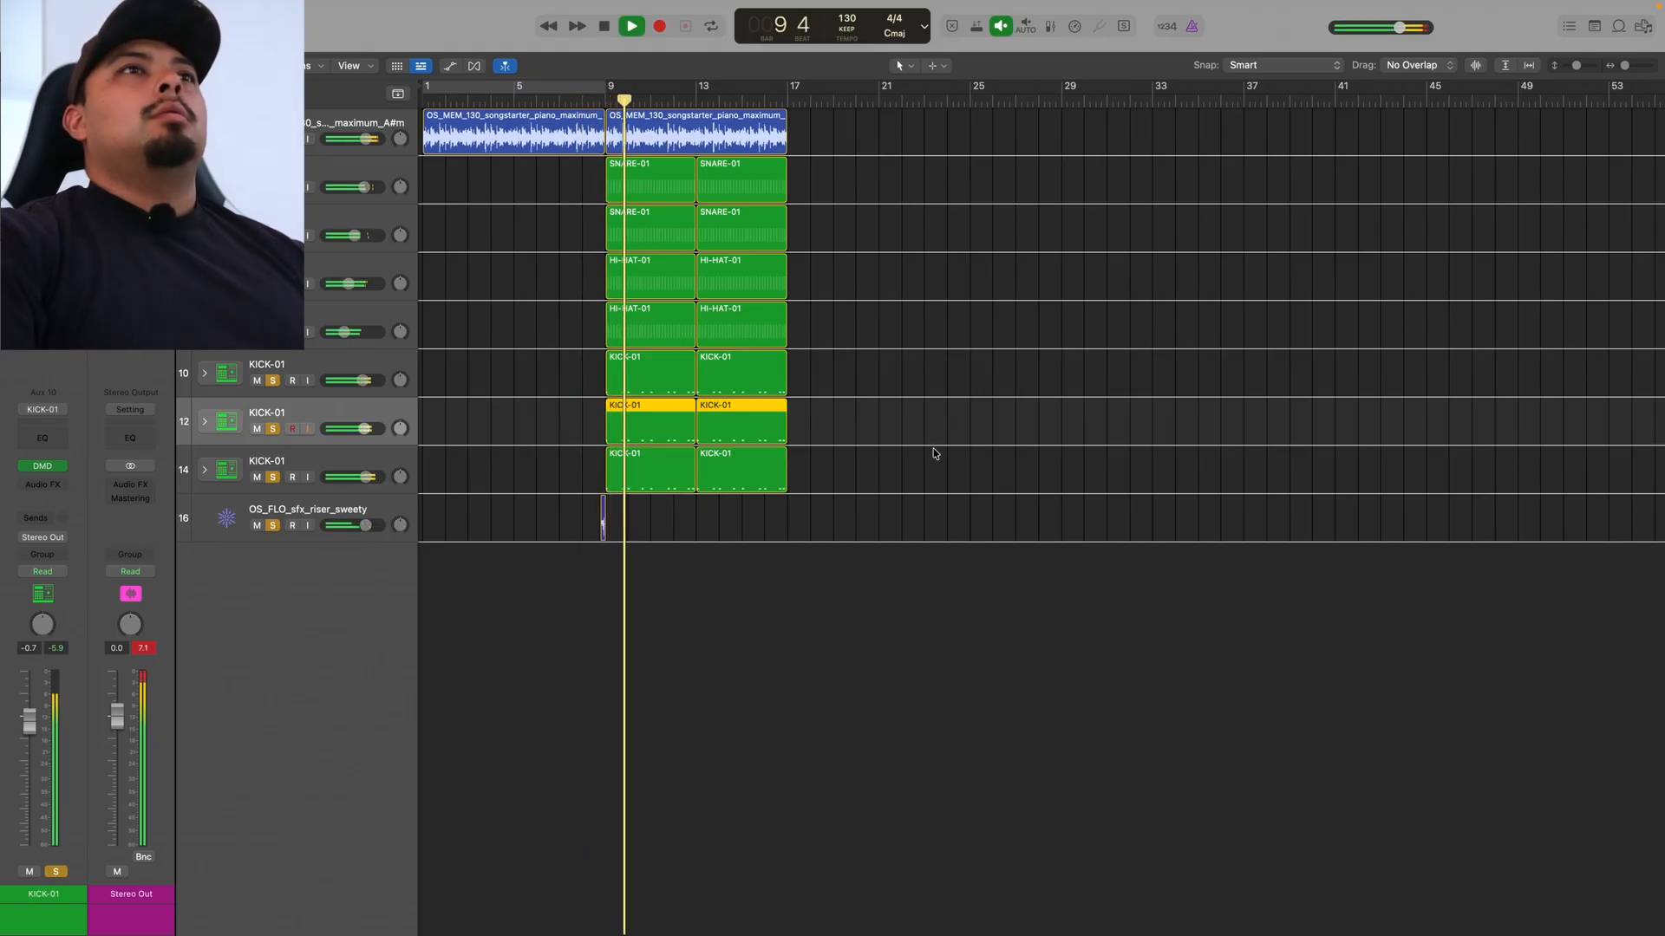
- Repeat the piano, snare, hi-hat and kick regions of bars 9–17 once to fill bars 17–25
drag(882, 477, 694, 147)
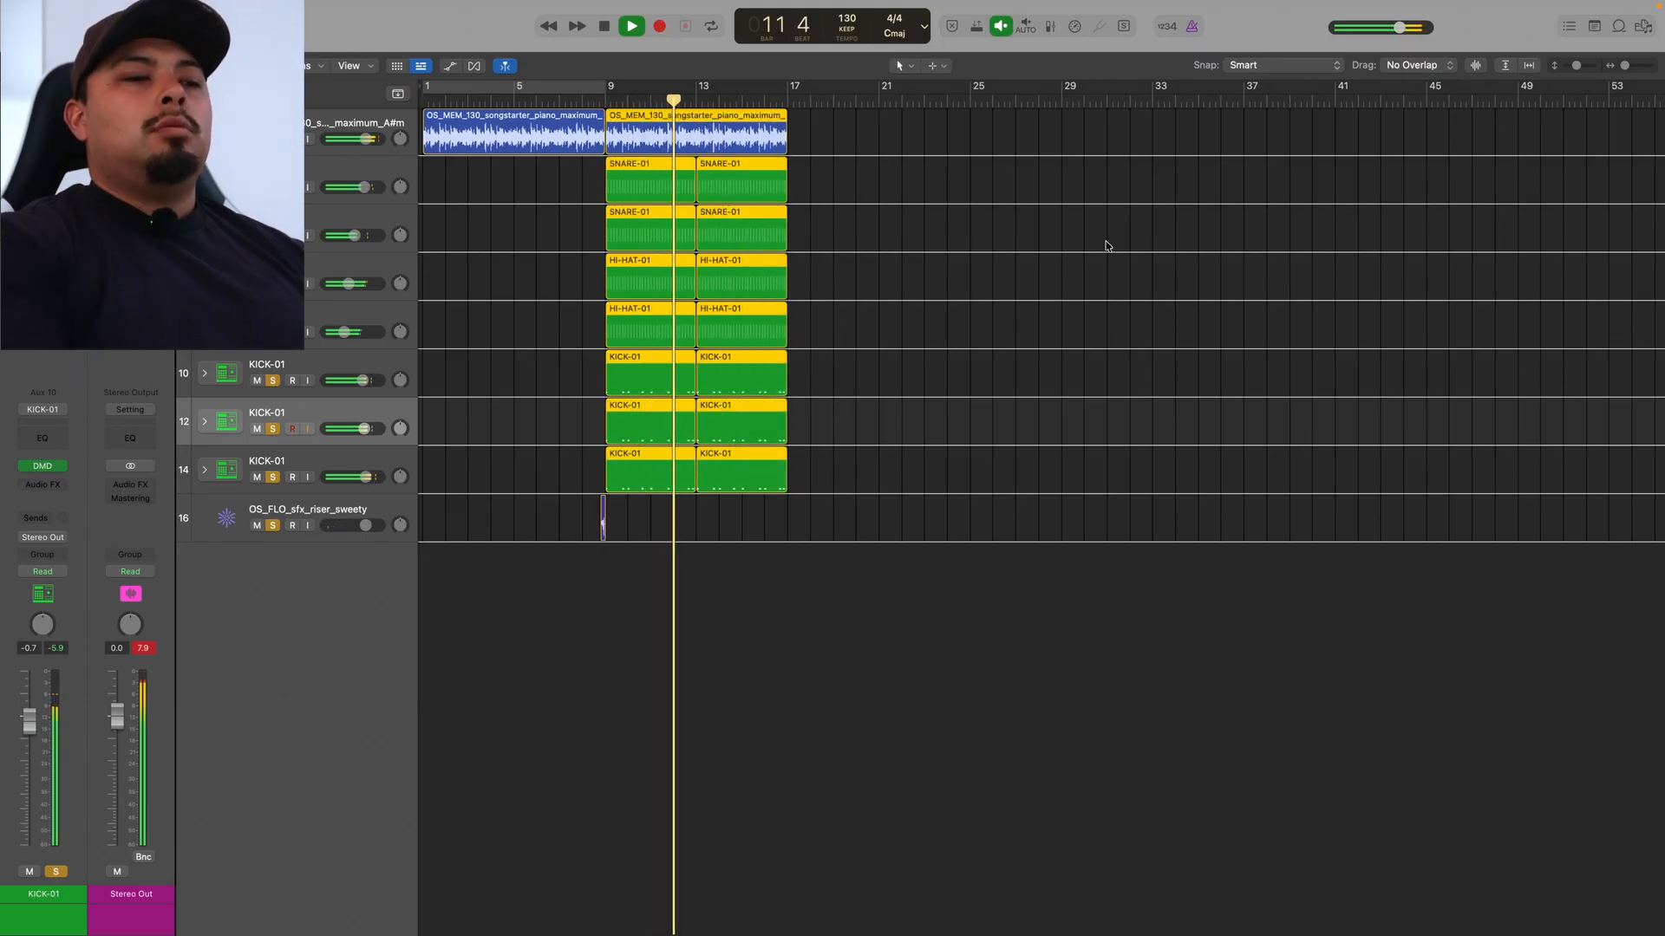
key(super+r)
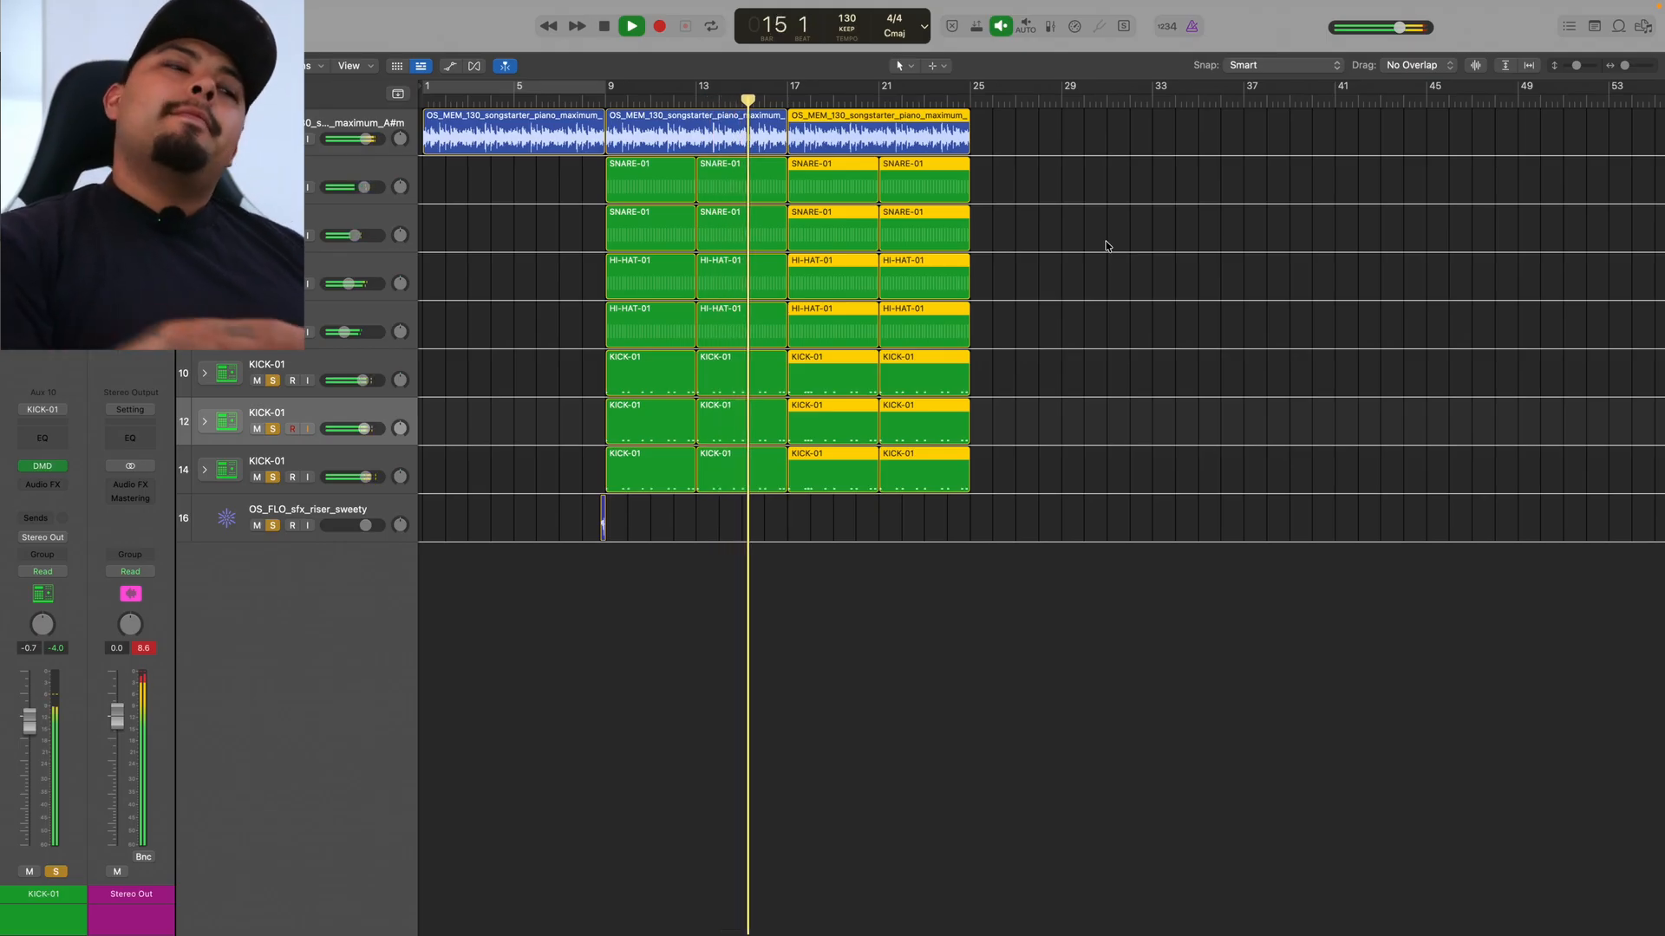
click(1137, 262)
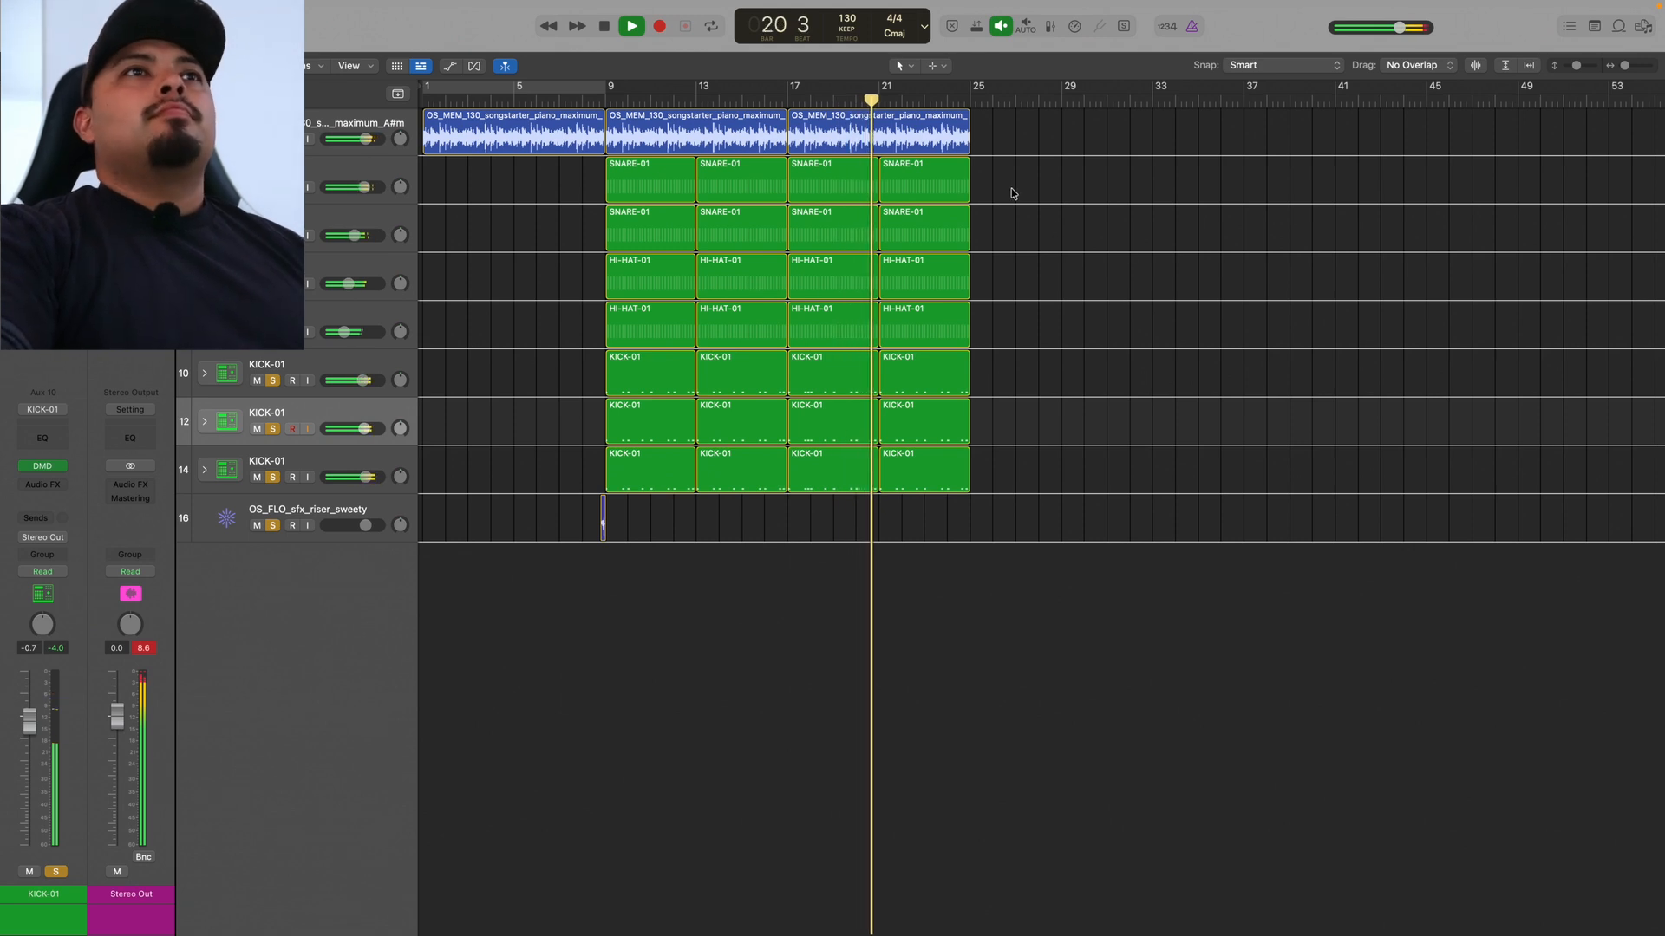
- Repeat the piano and all drum regions of bars 17–25 once to extend the drum section to bar 33
click(1073, 514)
drag(1073, 514, 881, 111)
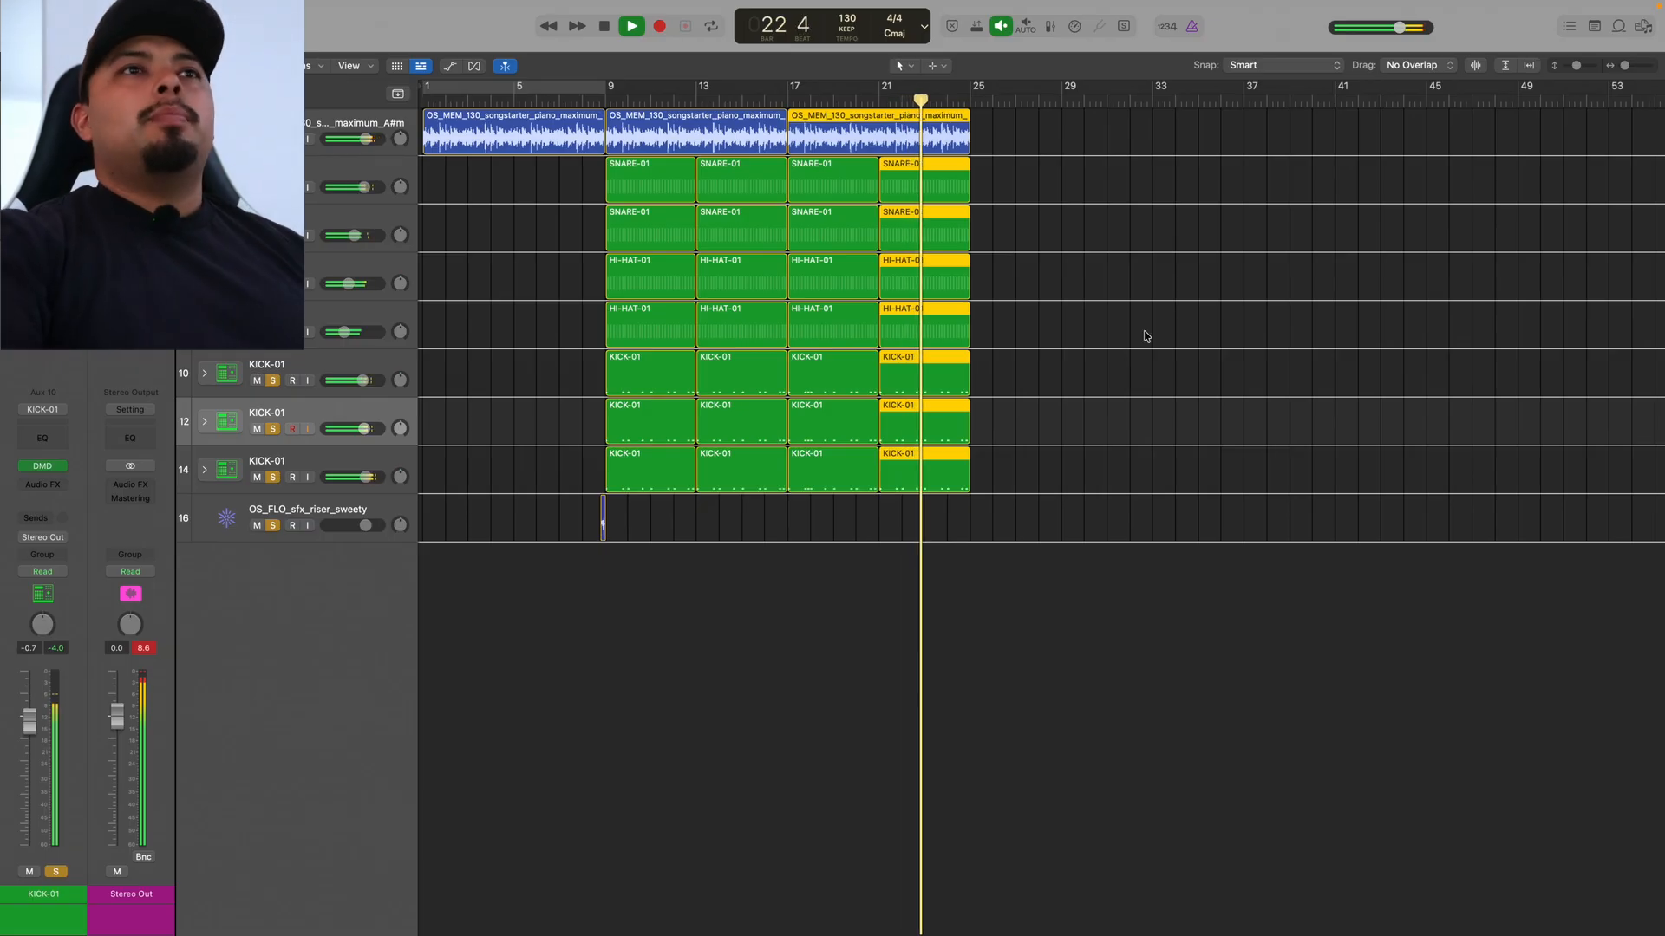
drag(1119, 459, 809, 136)
key(super+r)
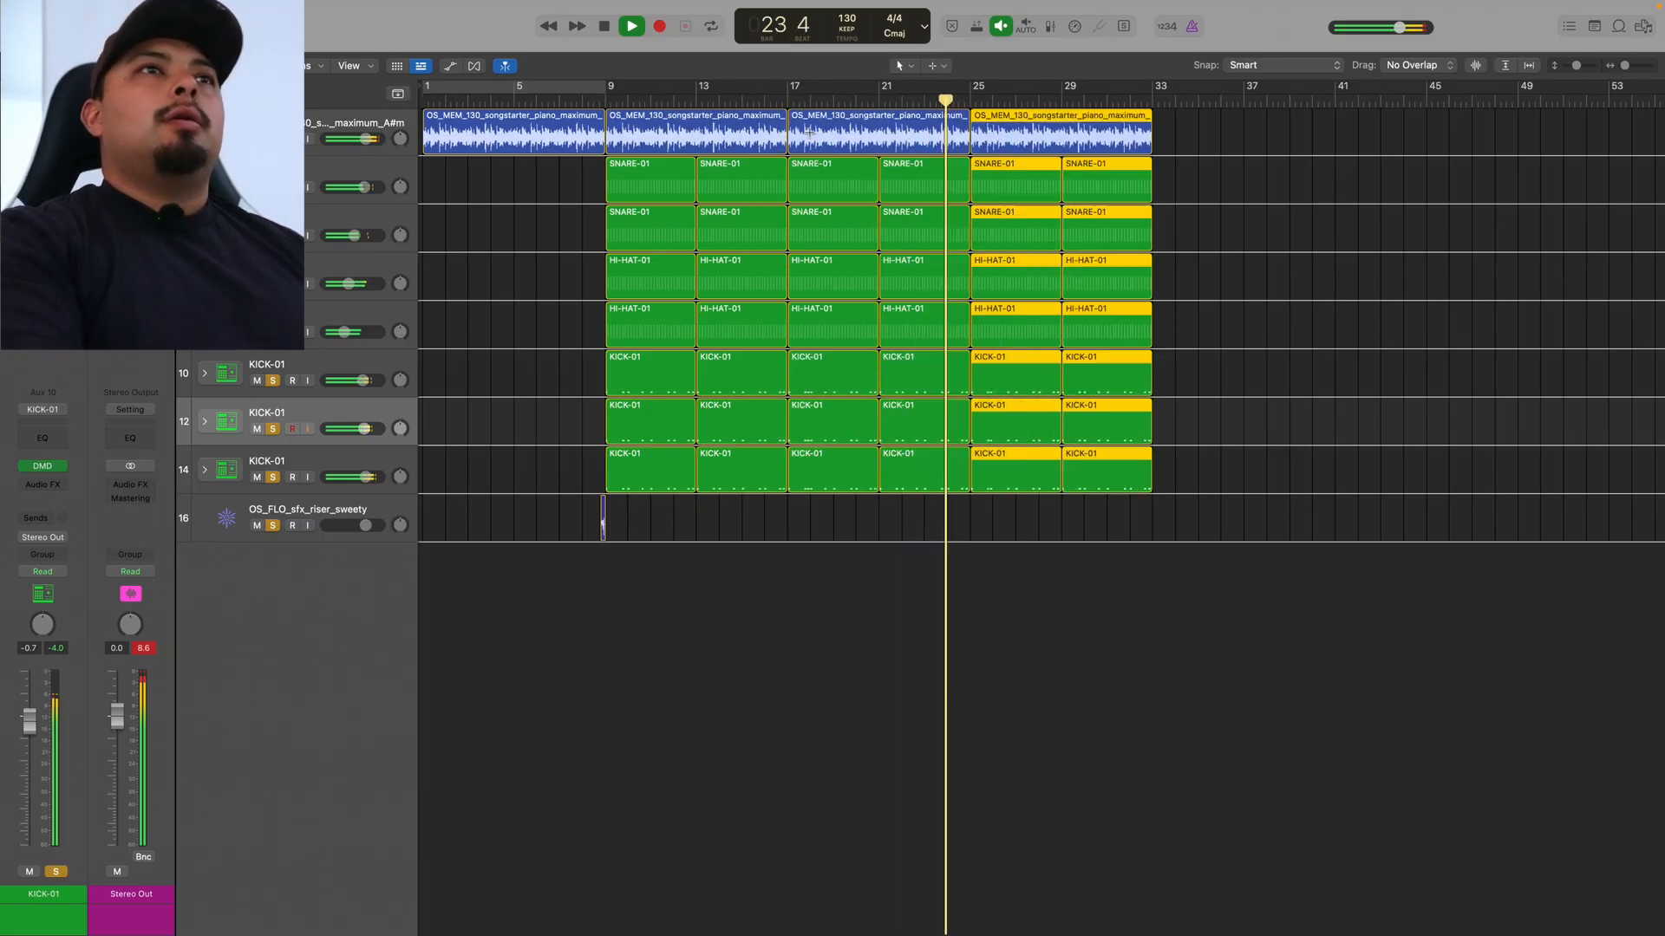
click(1309, 280)
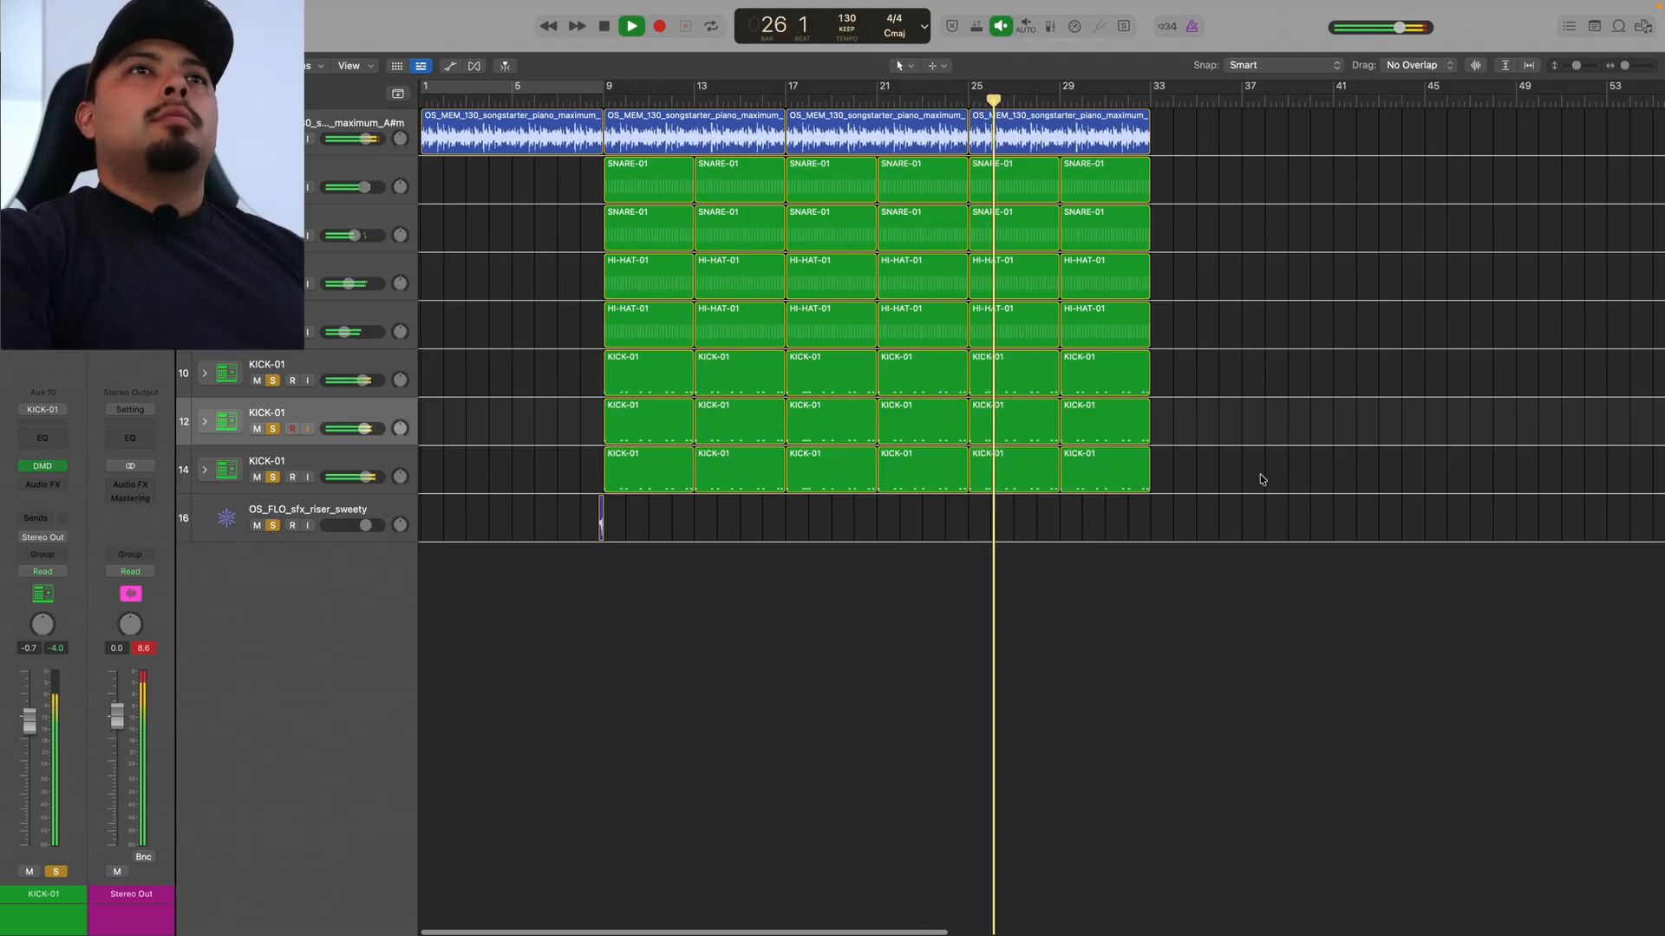
- Repeat only the last piano region so the sample continues without drums from bar 33 to bar 41
scroll(1230, 312, right, 3)
click(969, 118)
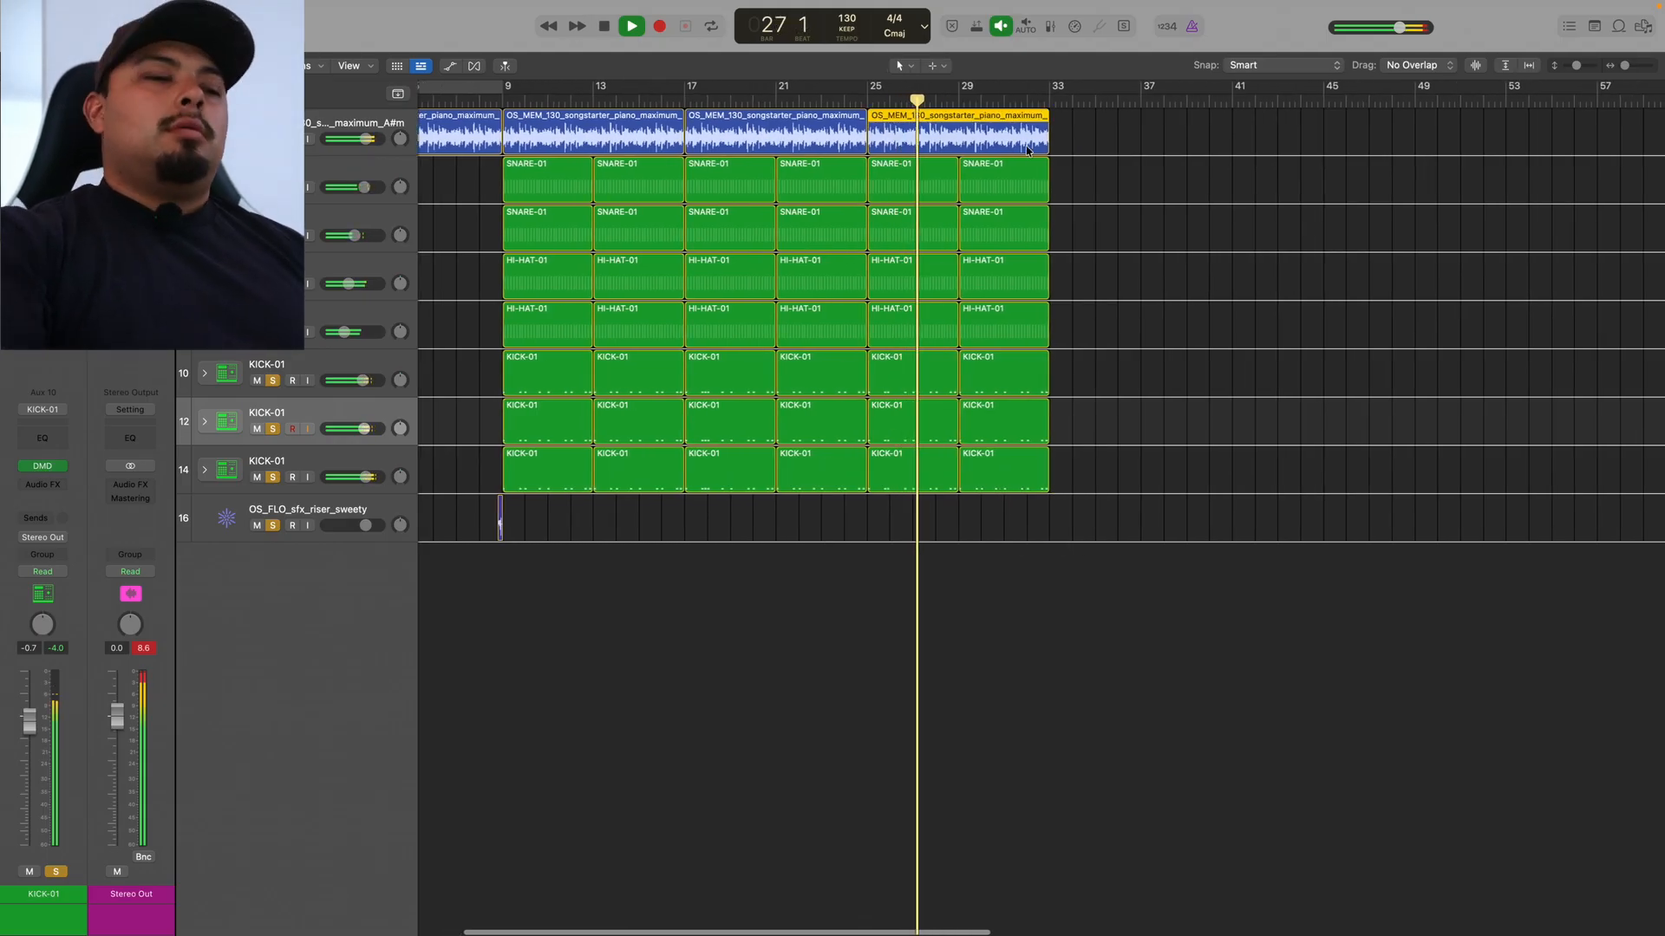
key(super+r)
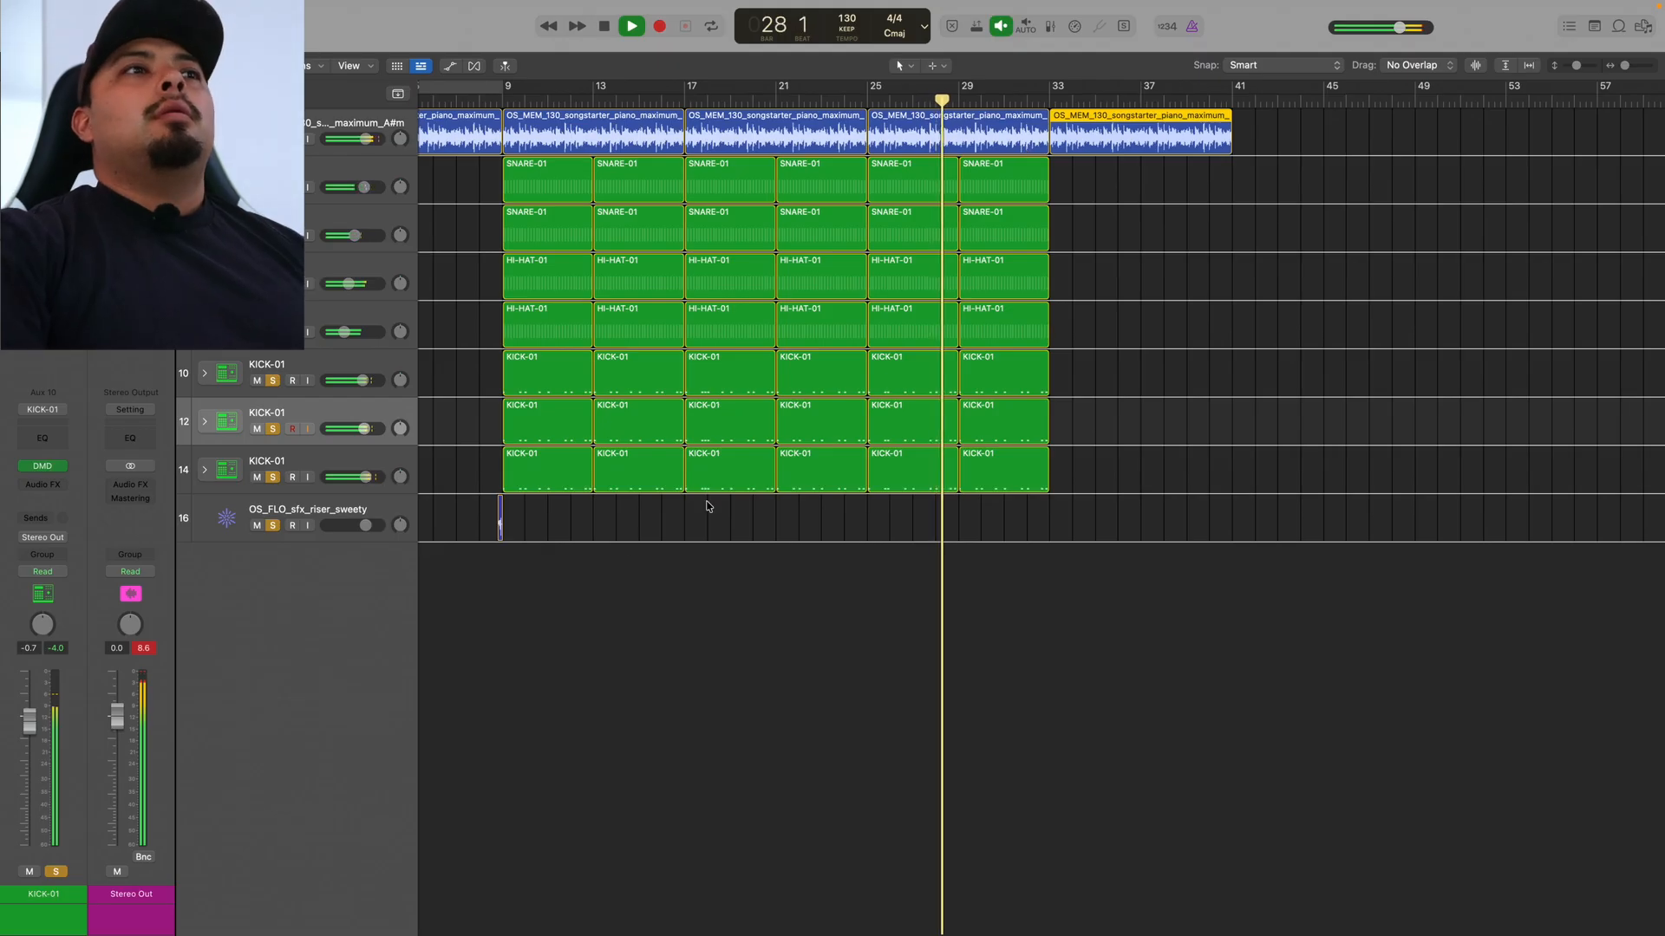
- Duplicate the riser region at bar 9, move the copy to bar 33, and stop playback
click(500, 518)
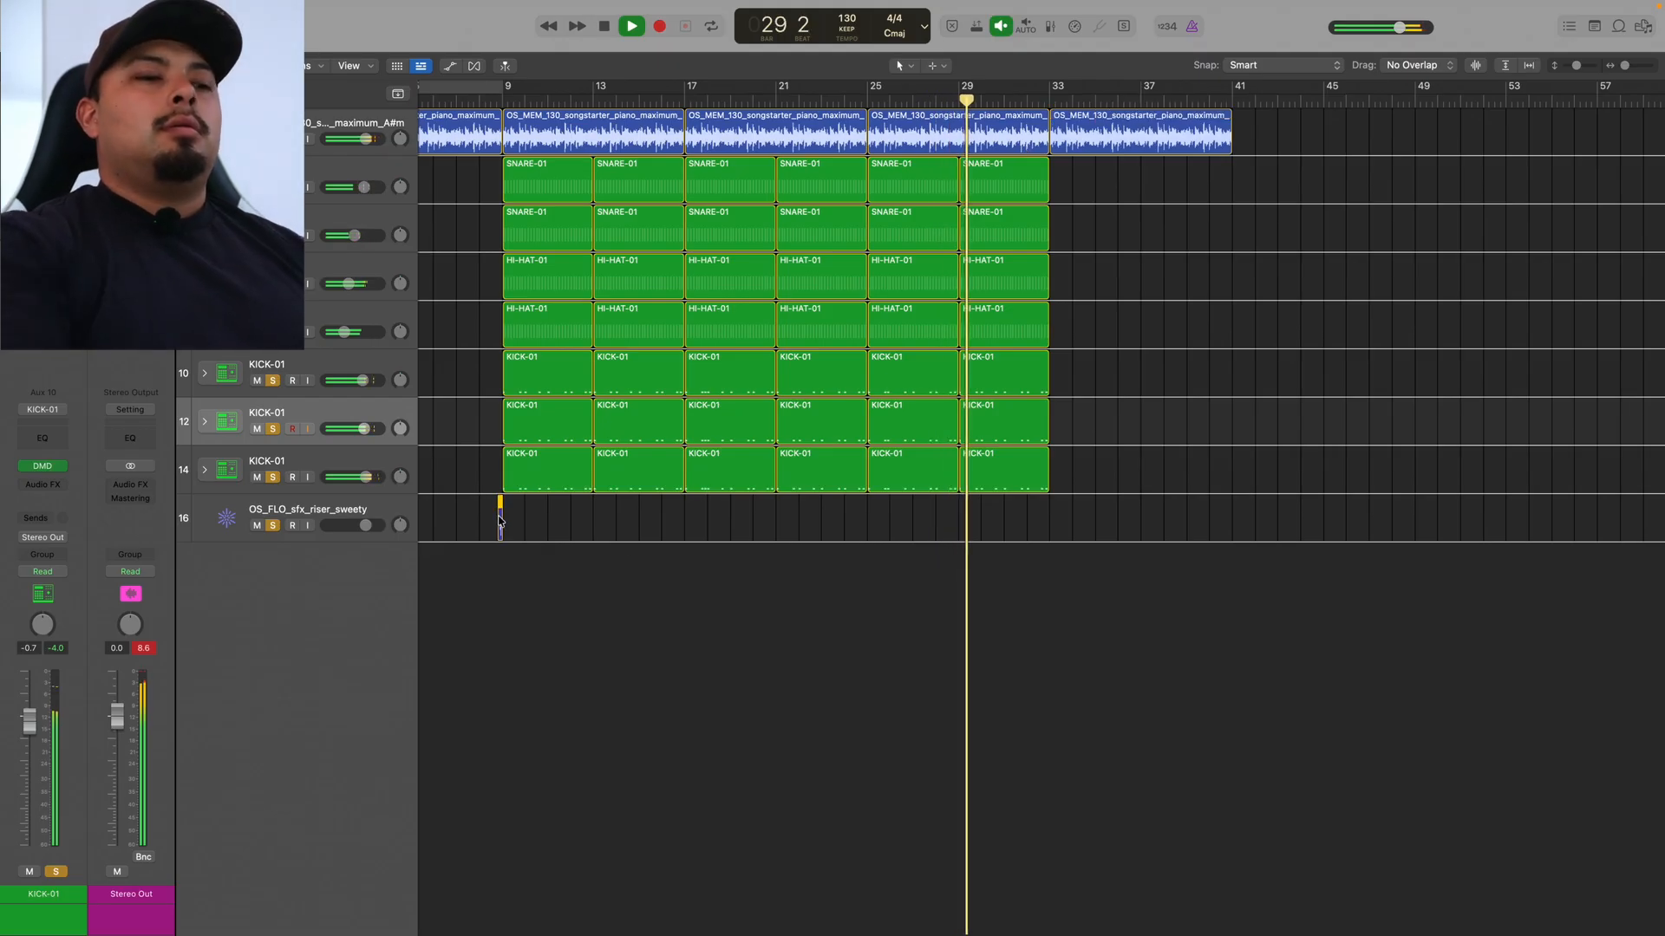
key(super+r)
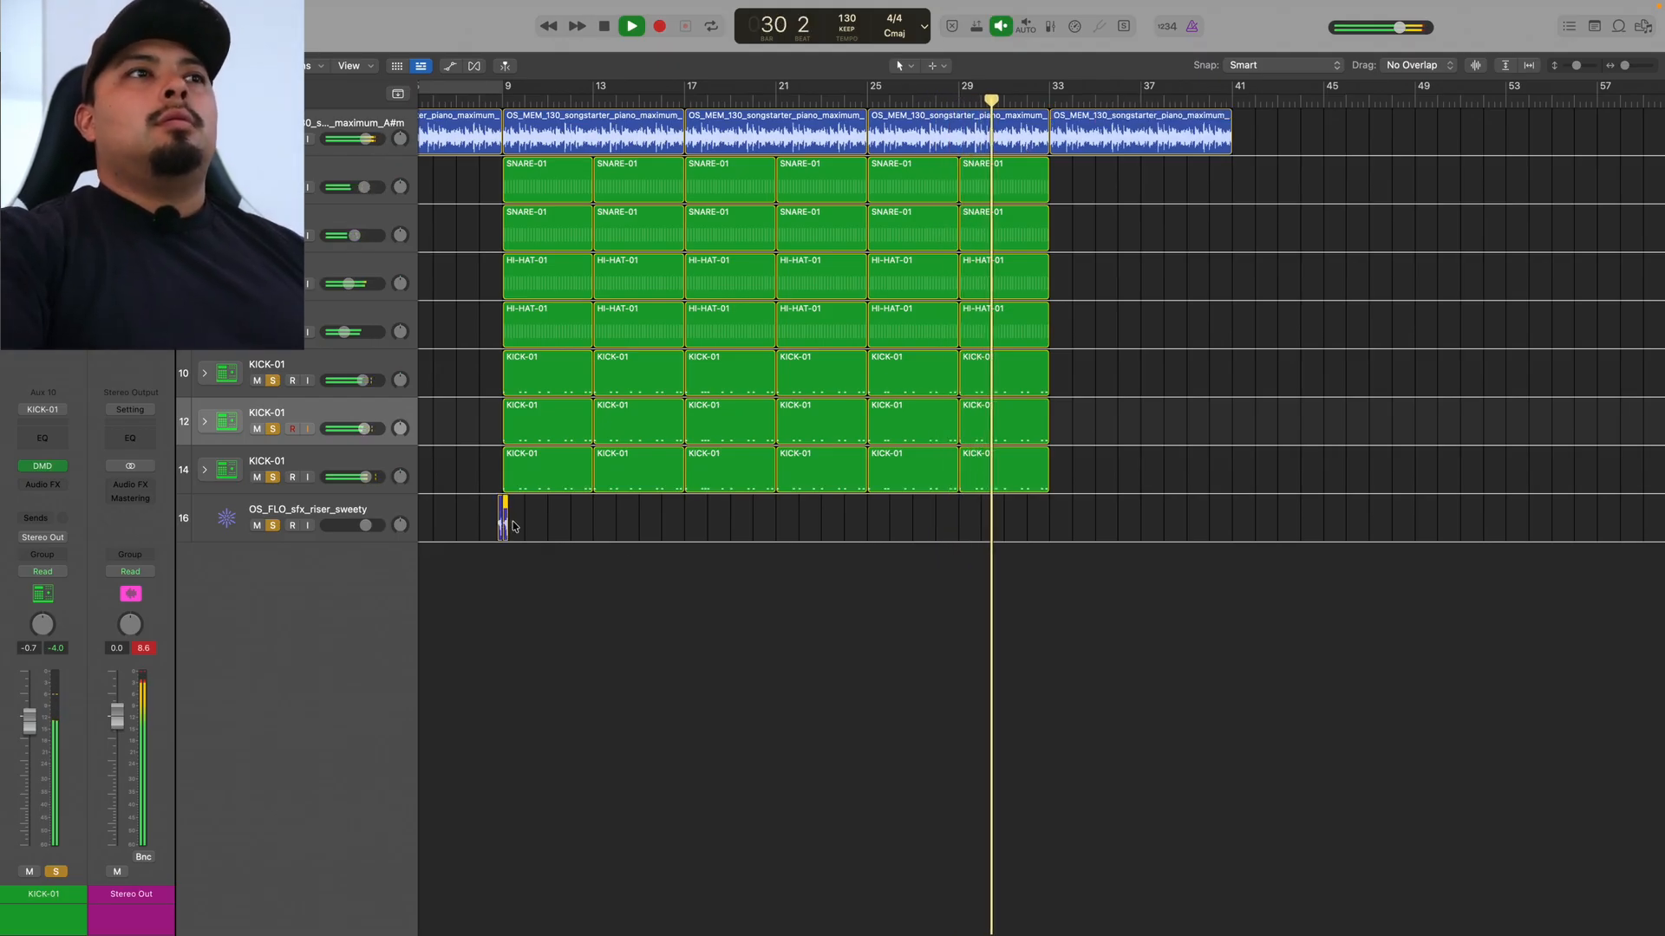
drag(510, 524, 1058, 495)
scroll(1210, 504, right, 2)
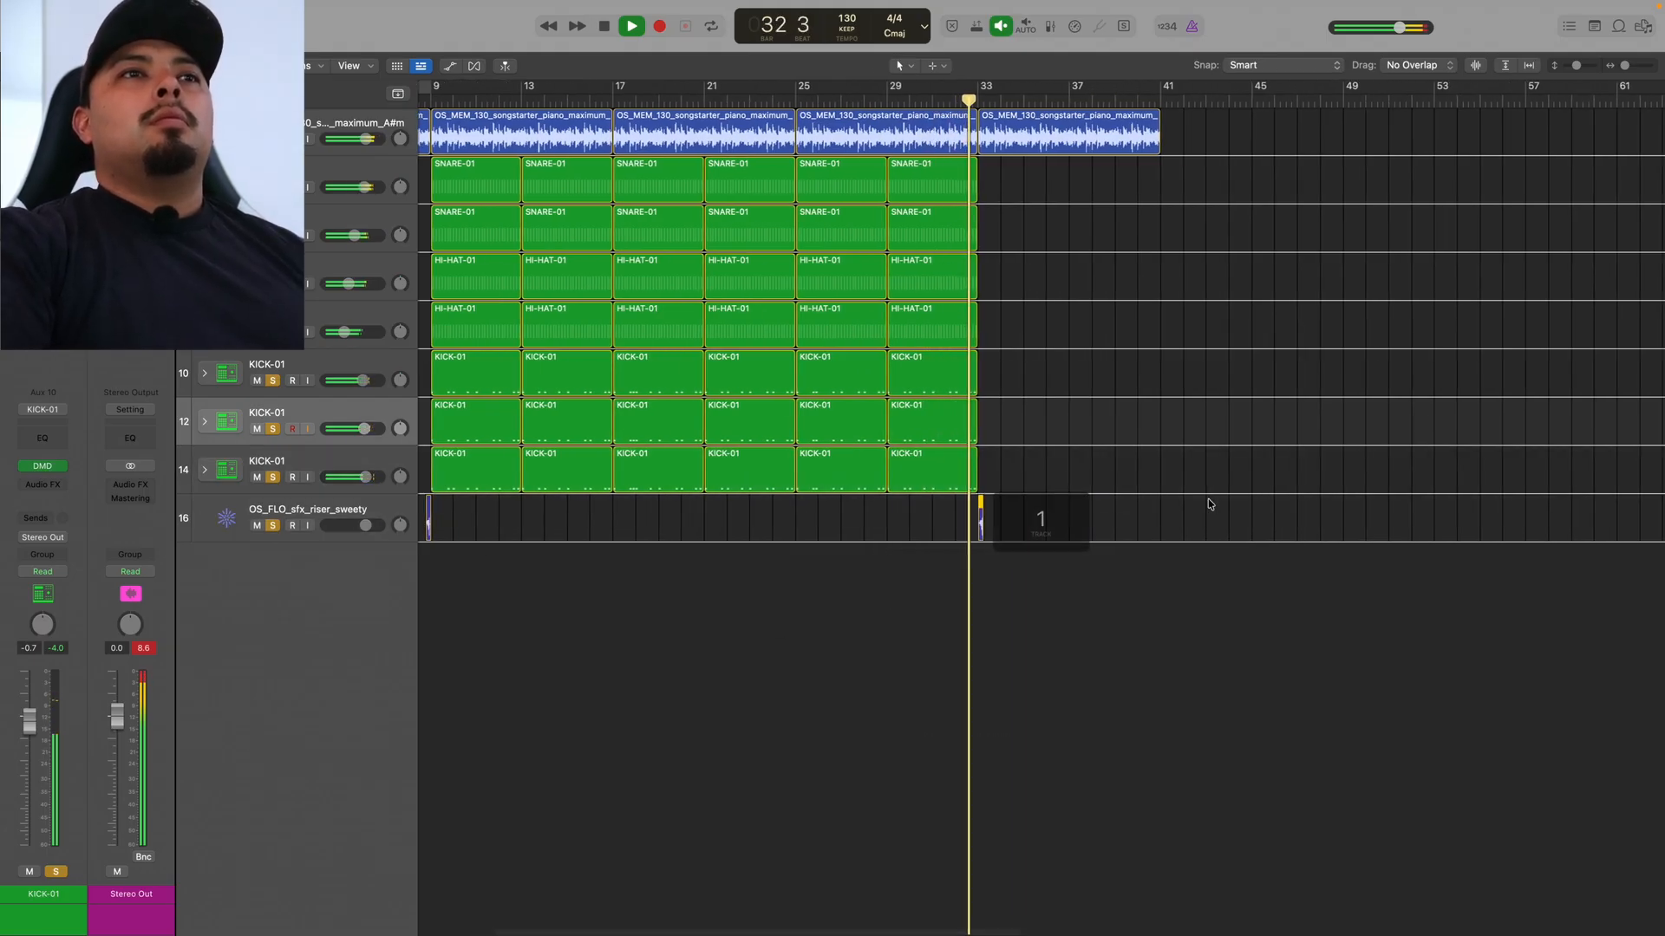
scroll(1207, 503, right, 3)
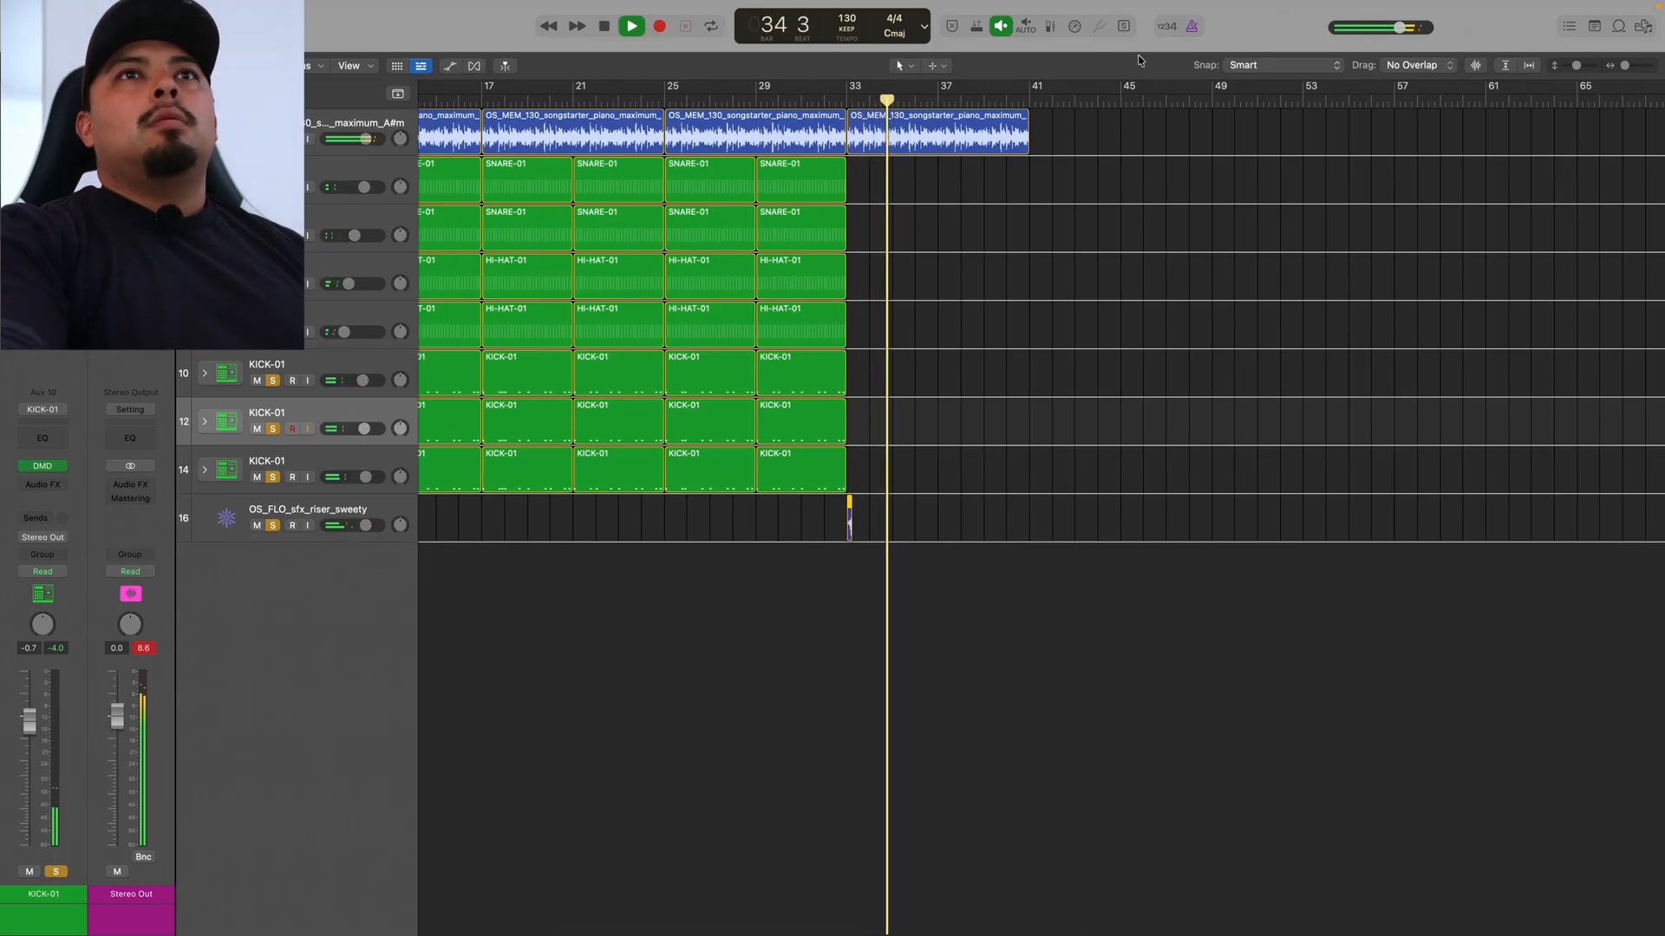
key(space)
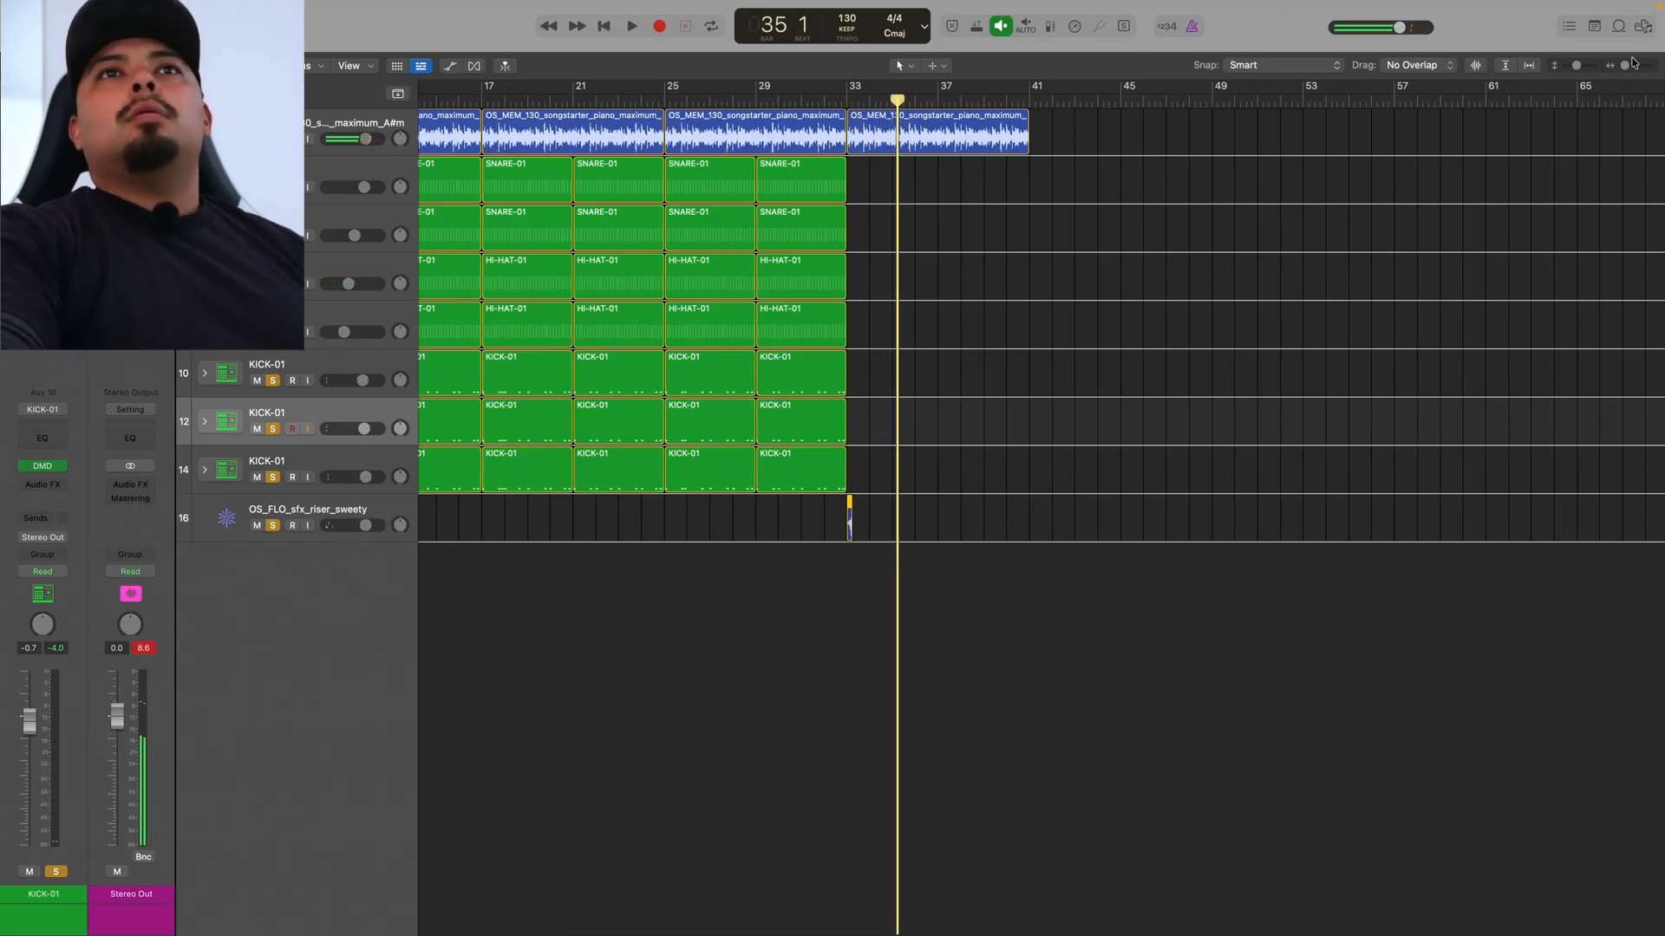
- Shift the copied riser earlier so it ends just past bar 33, and play the transition out of the drums
drag(1634, 62, 1631, 68)
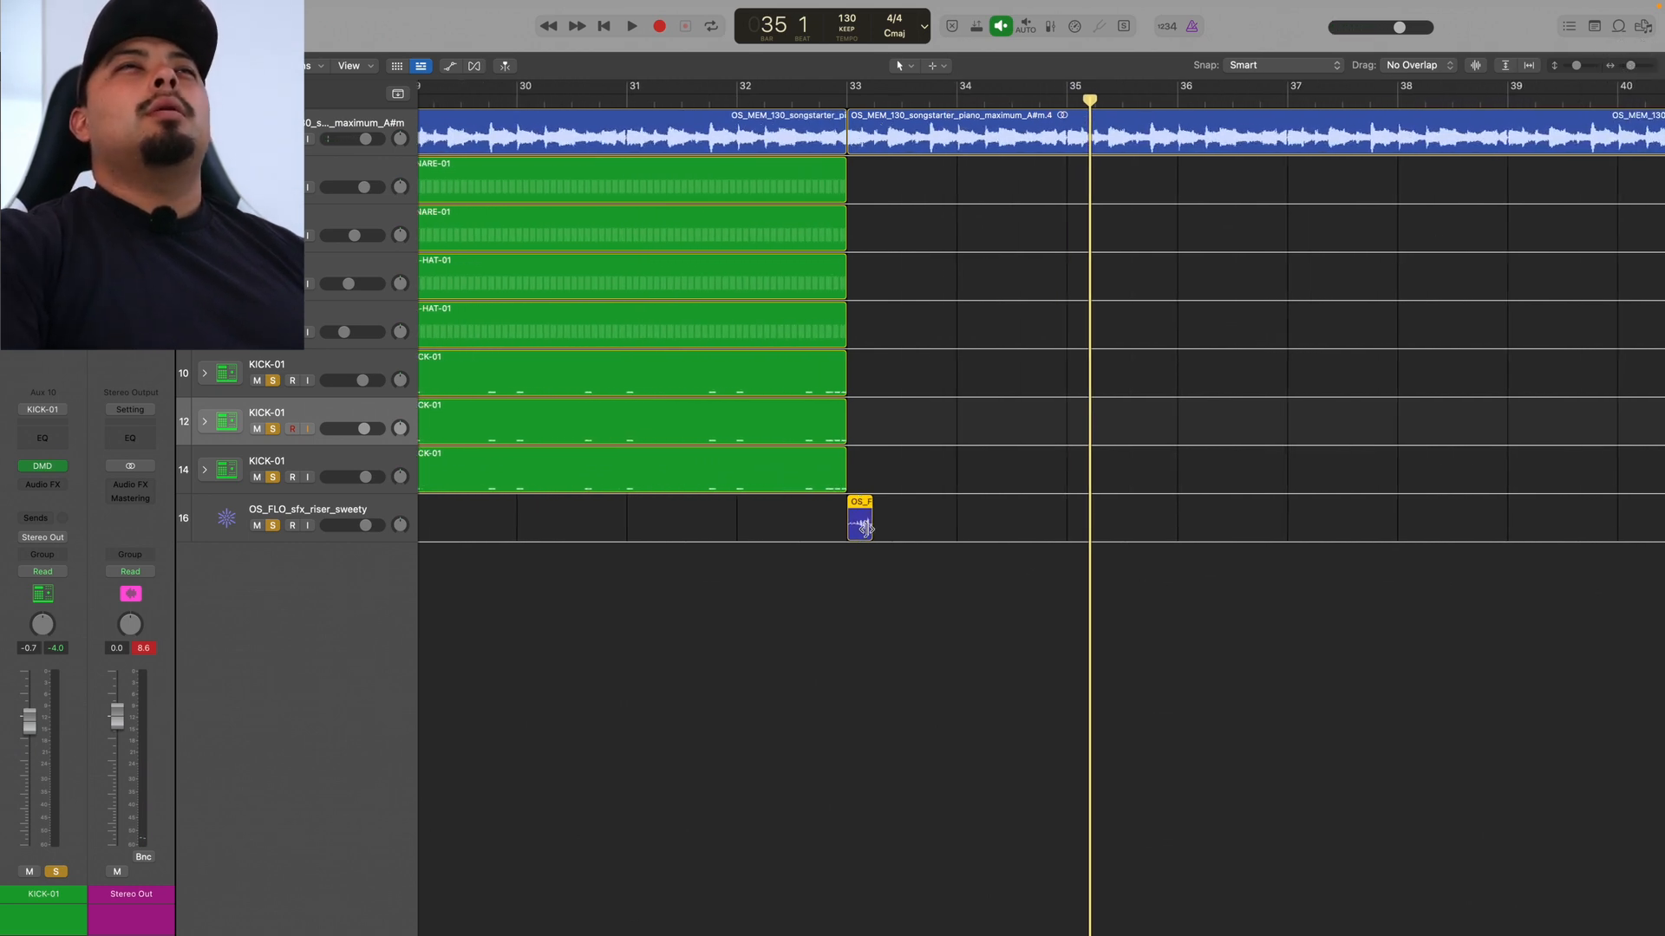
drag(865, 527, 839, 532)
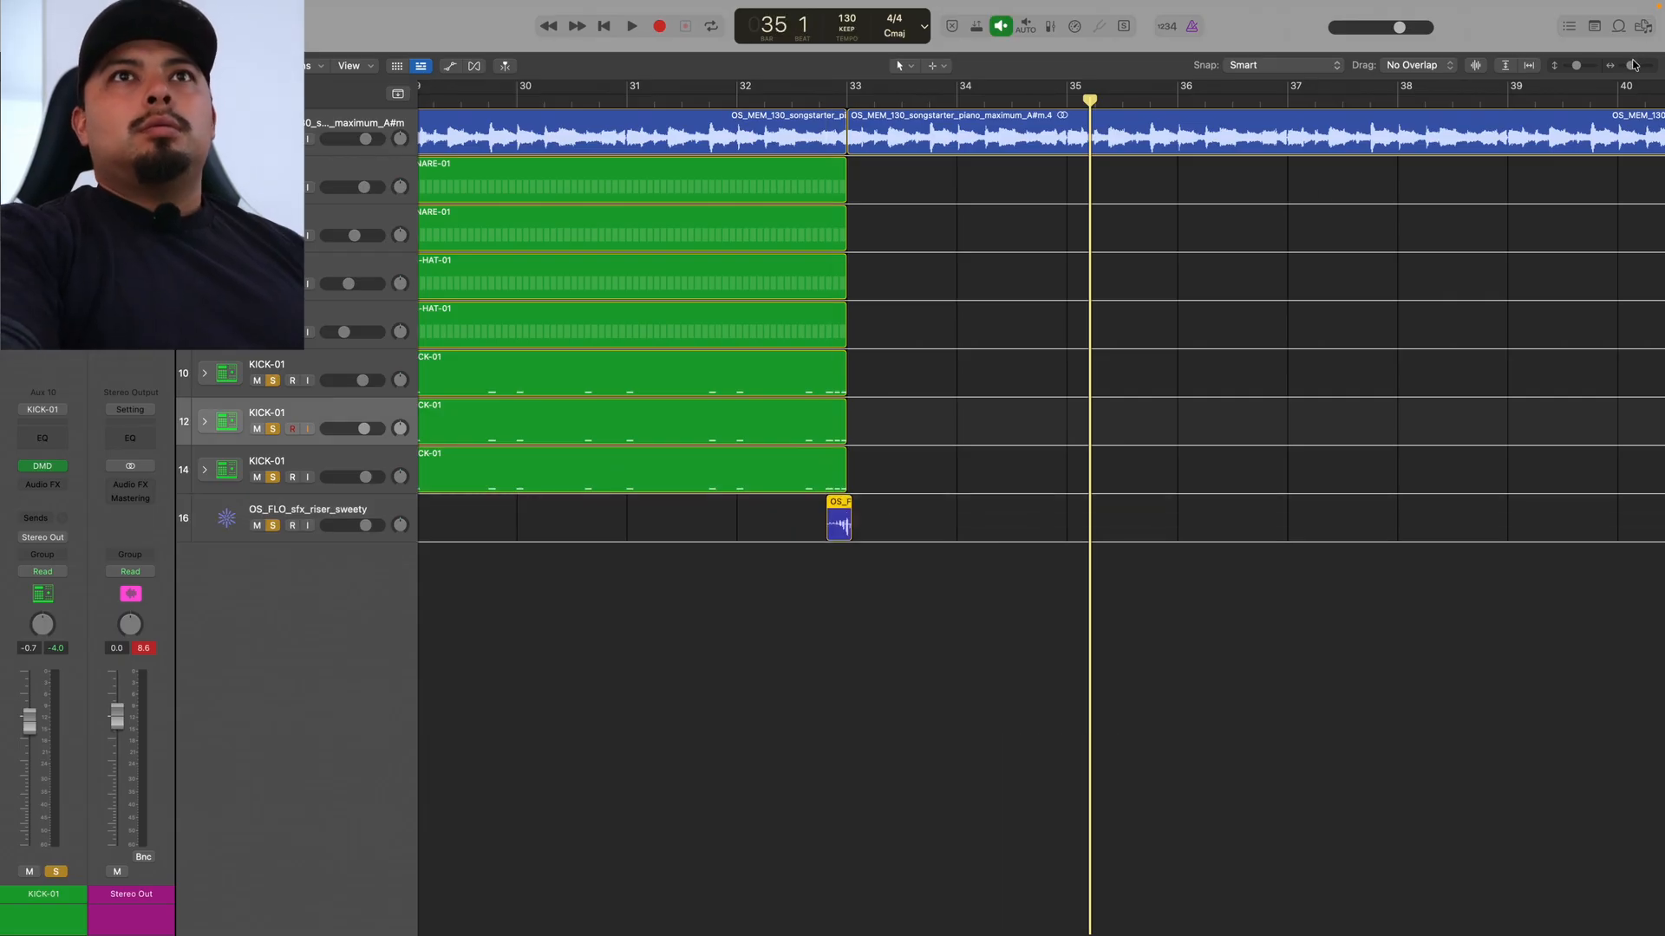
drag(1633, 66, 1652, 71)
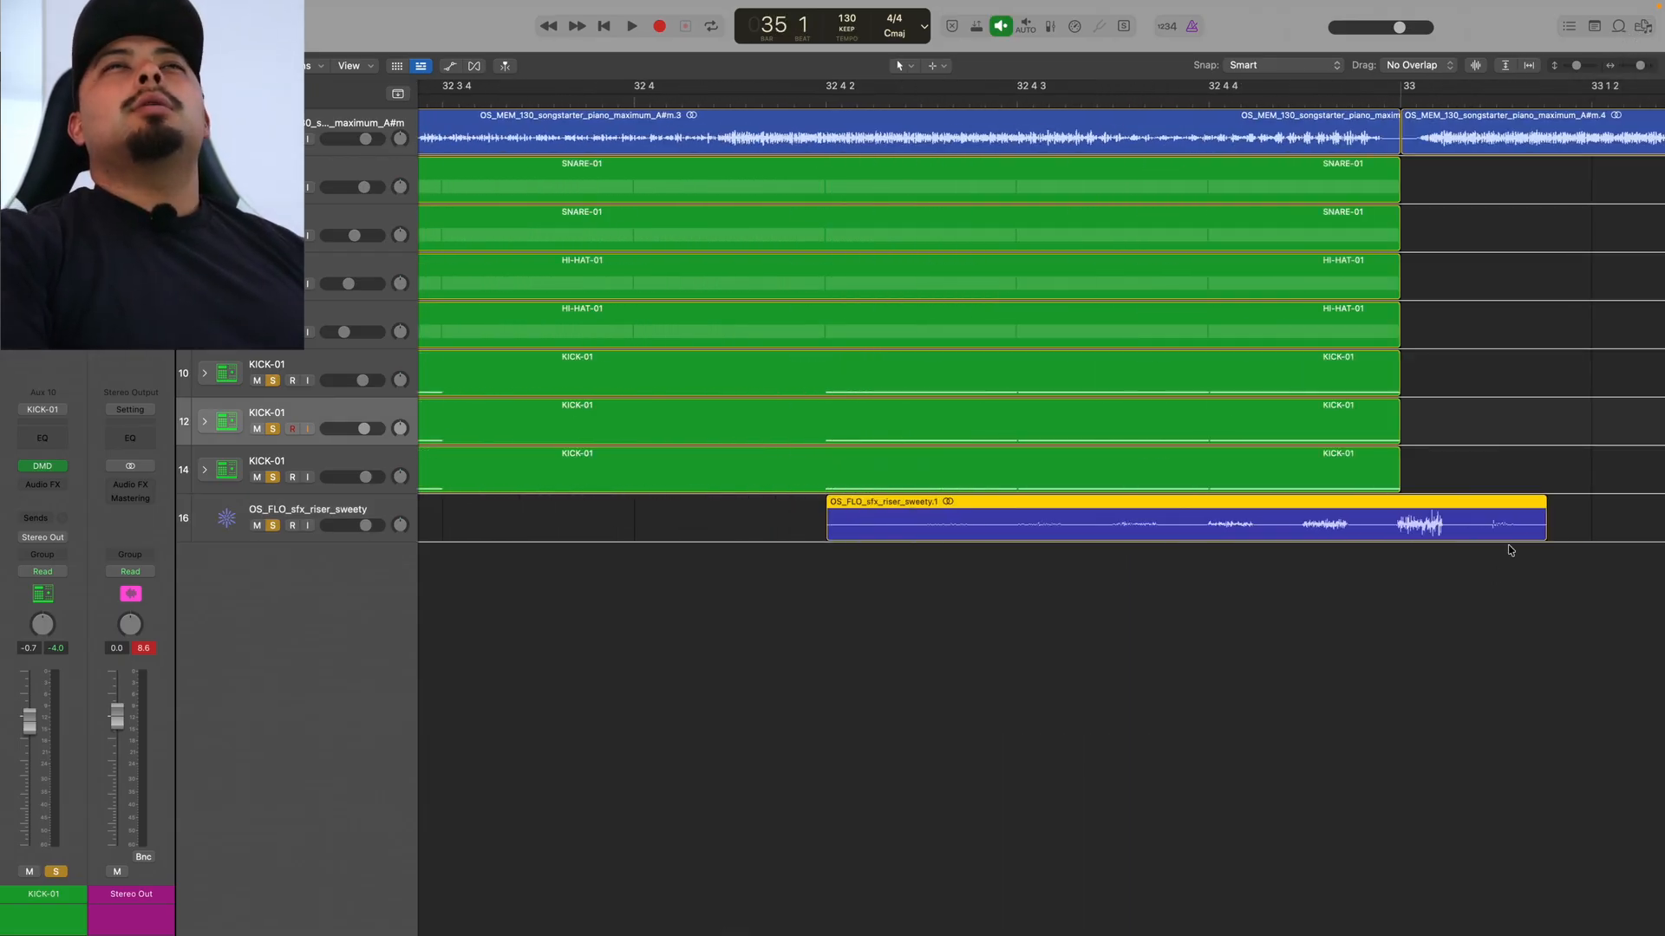
drag(1452, 539, 1398, 535)
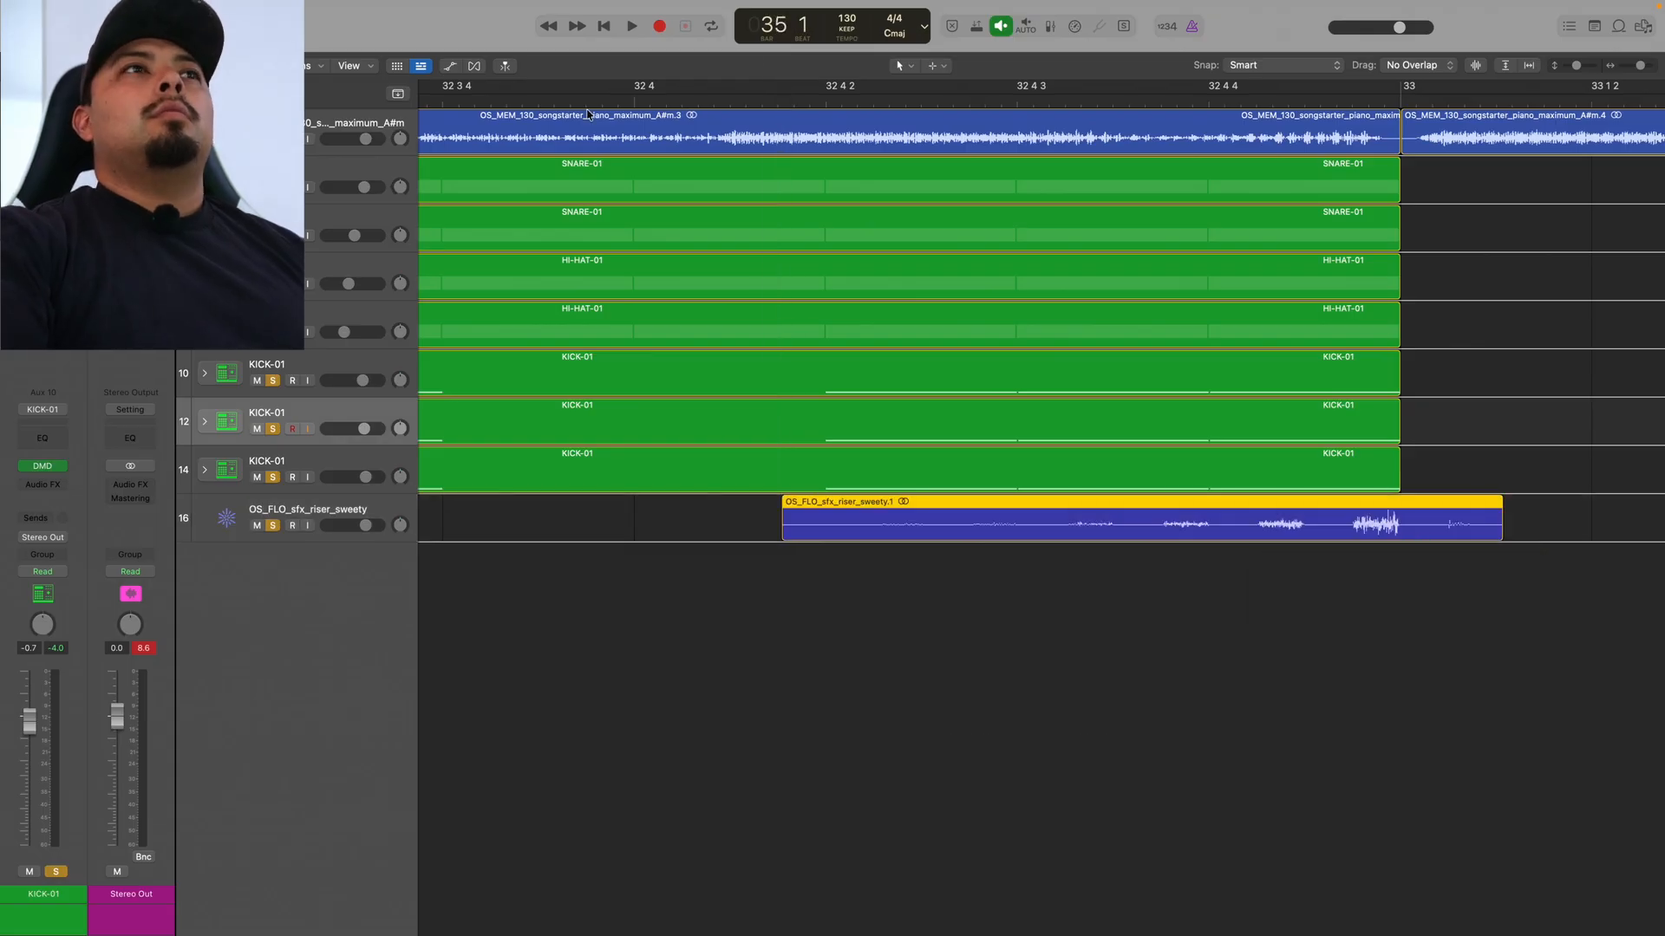
click(555, 113)
key(space)
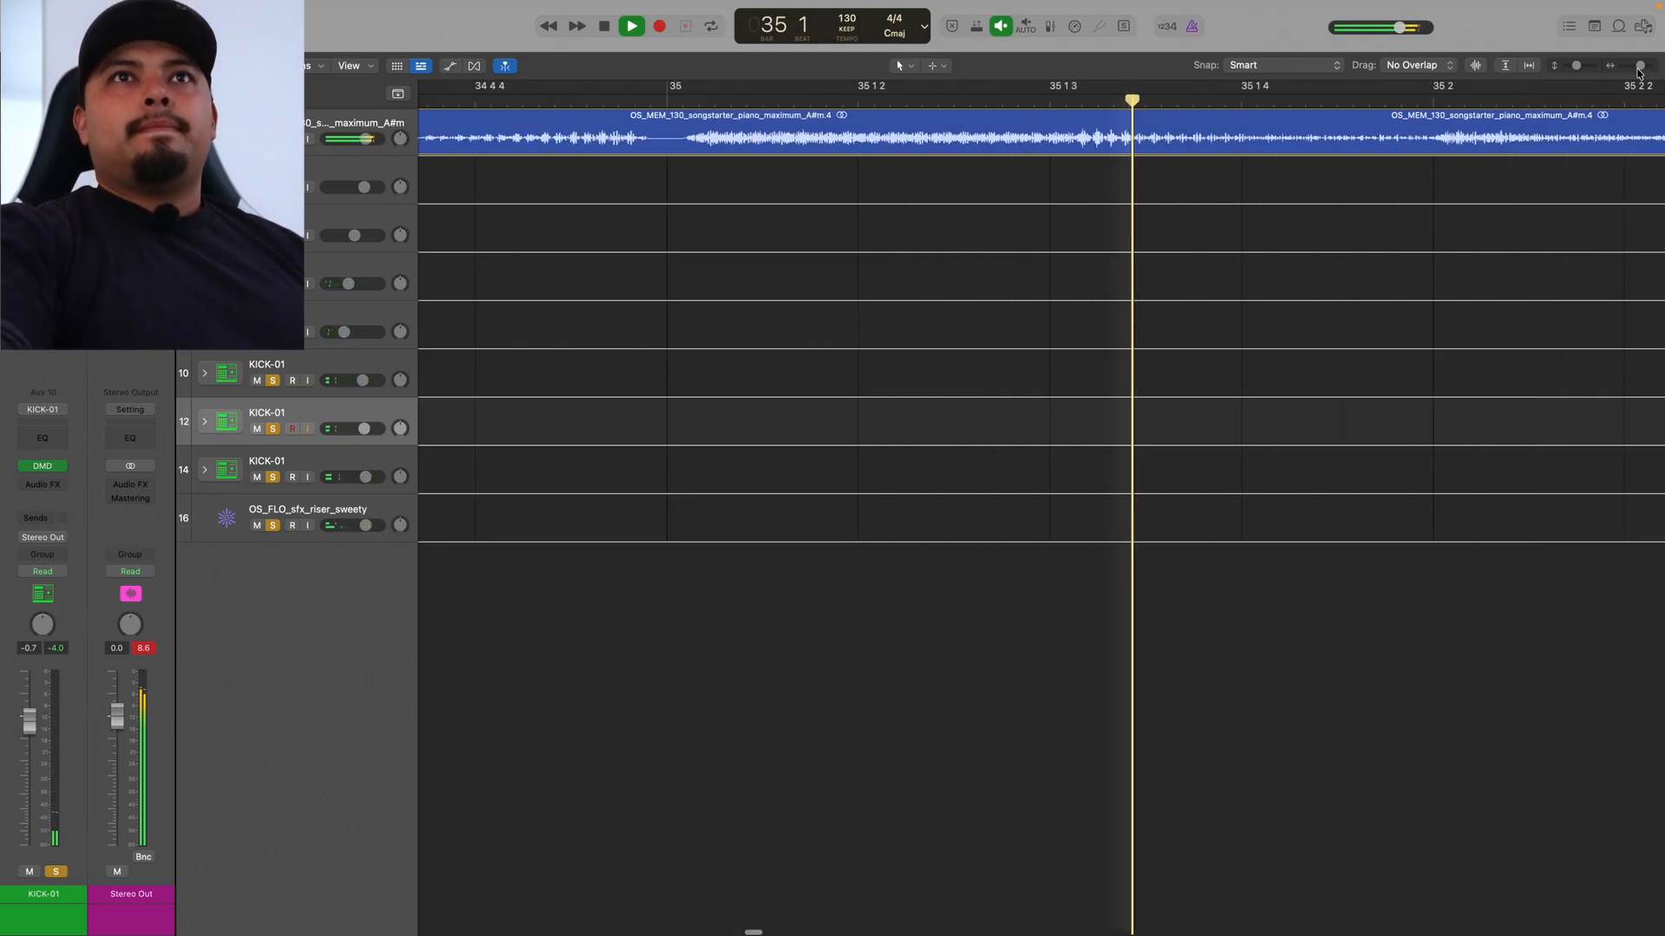
- Copy the piano and drum regions of bars 9–33 and paste them at bar 41
drag(1639, 66, 1608, 72)
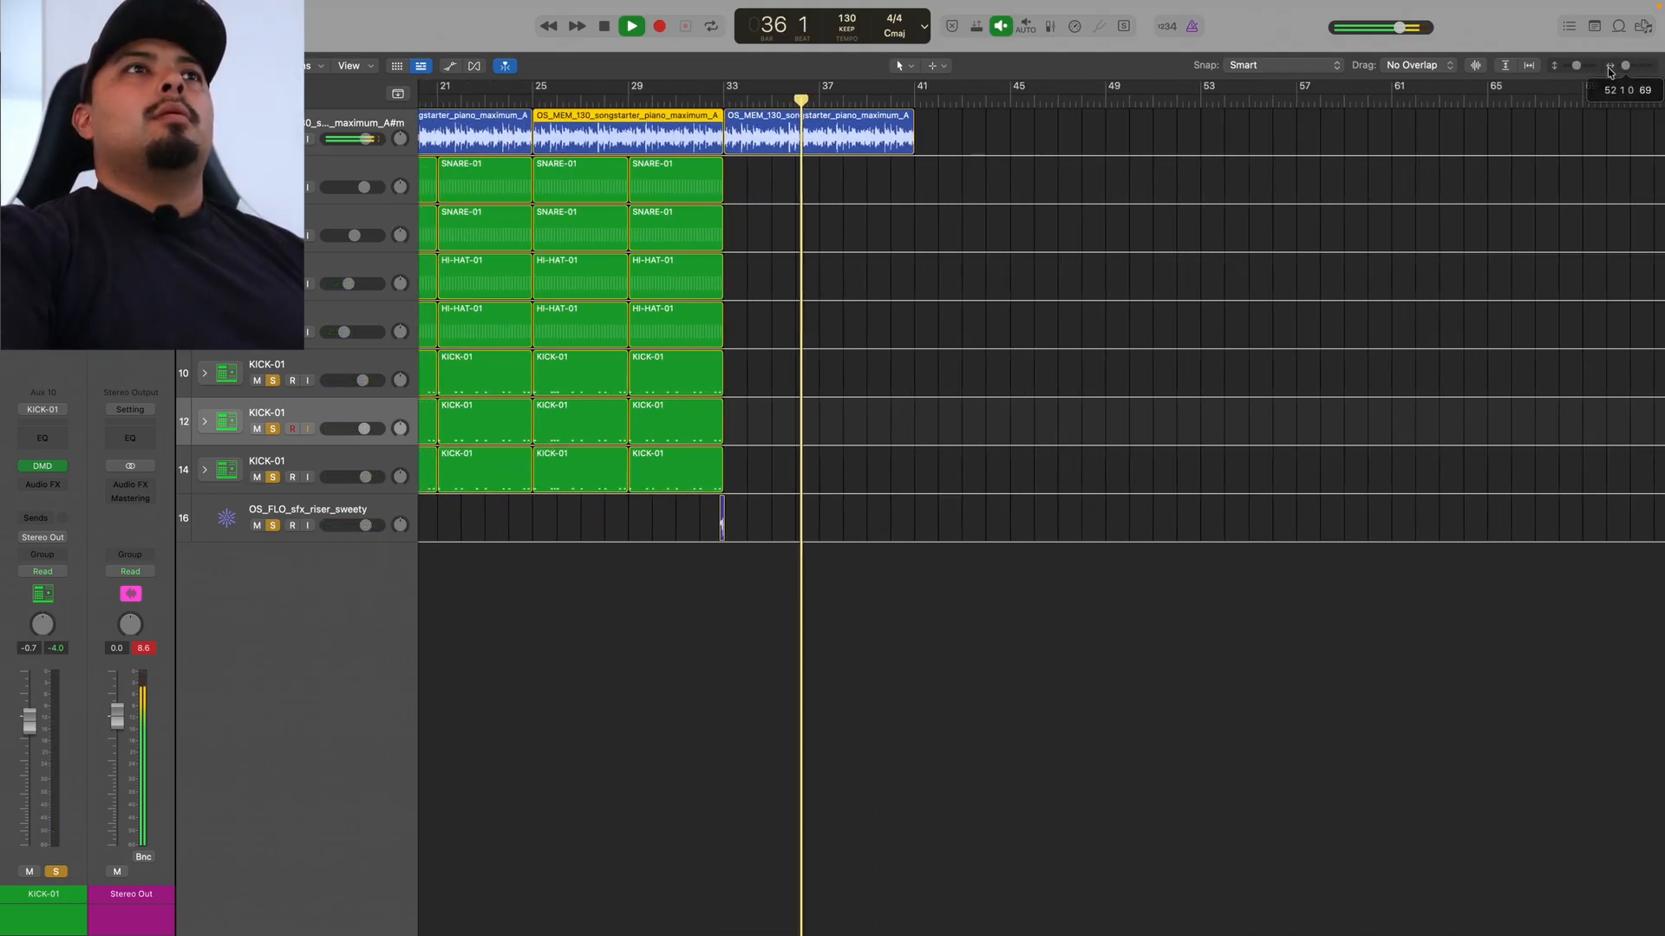
scroll(1486, 159, left, 8)
drag(1122, 576, 652, 260)
click(936, 620)
drag(1059, 549, 599, 163)
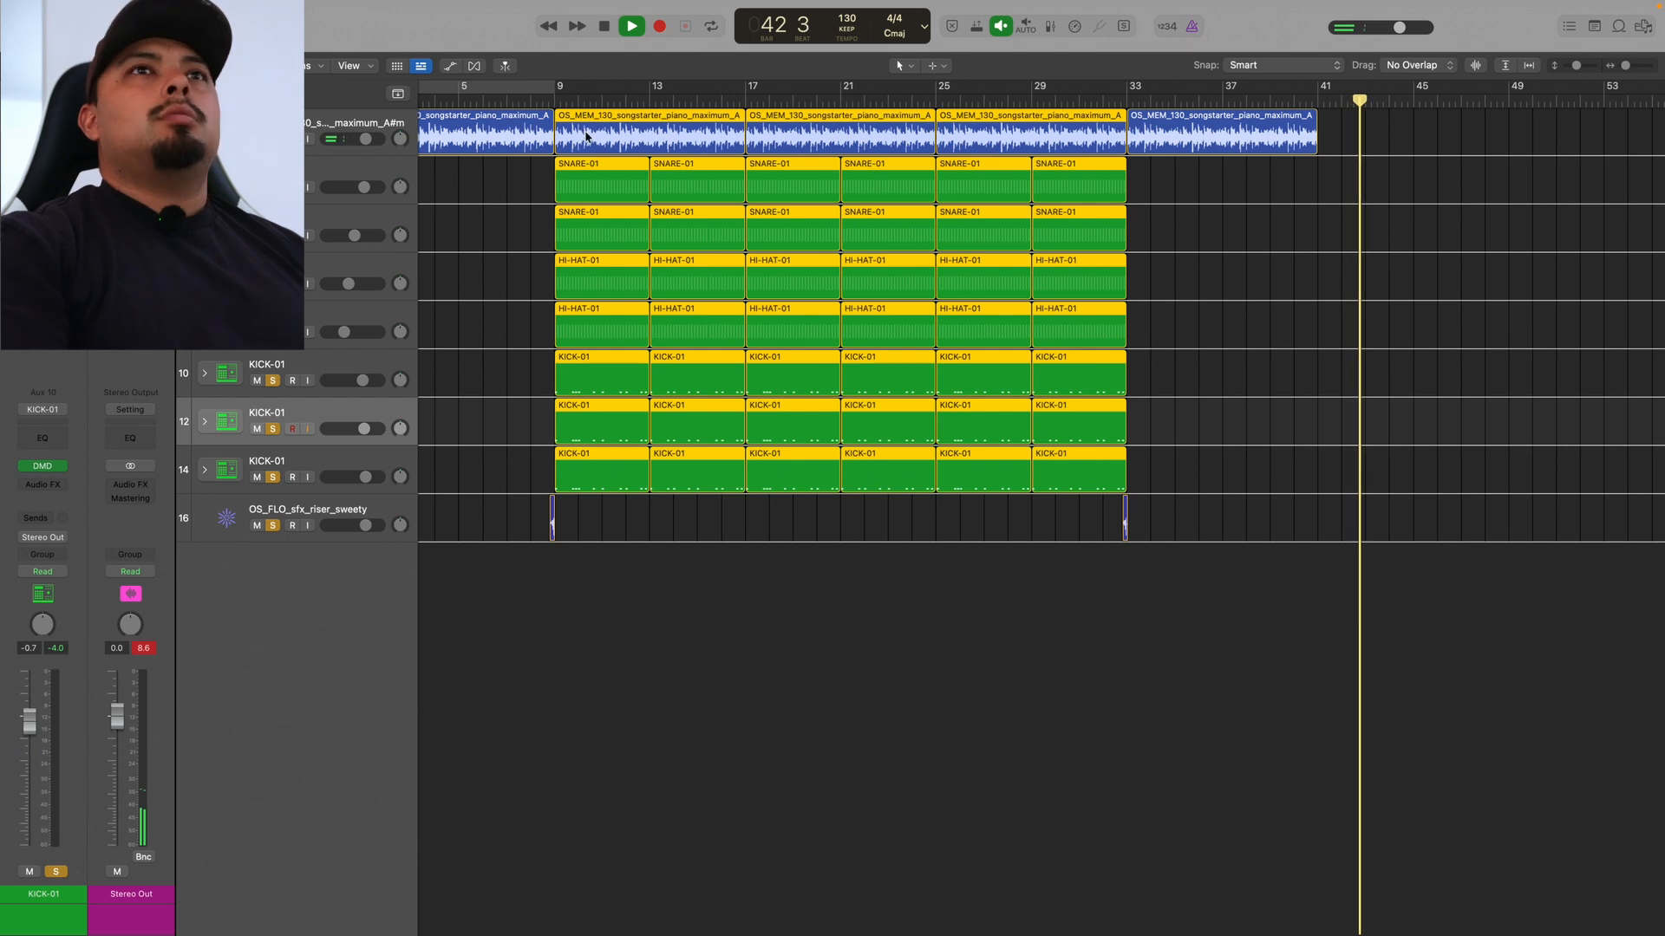
key(space)
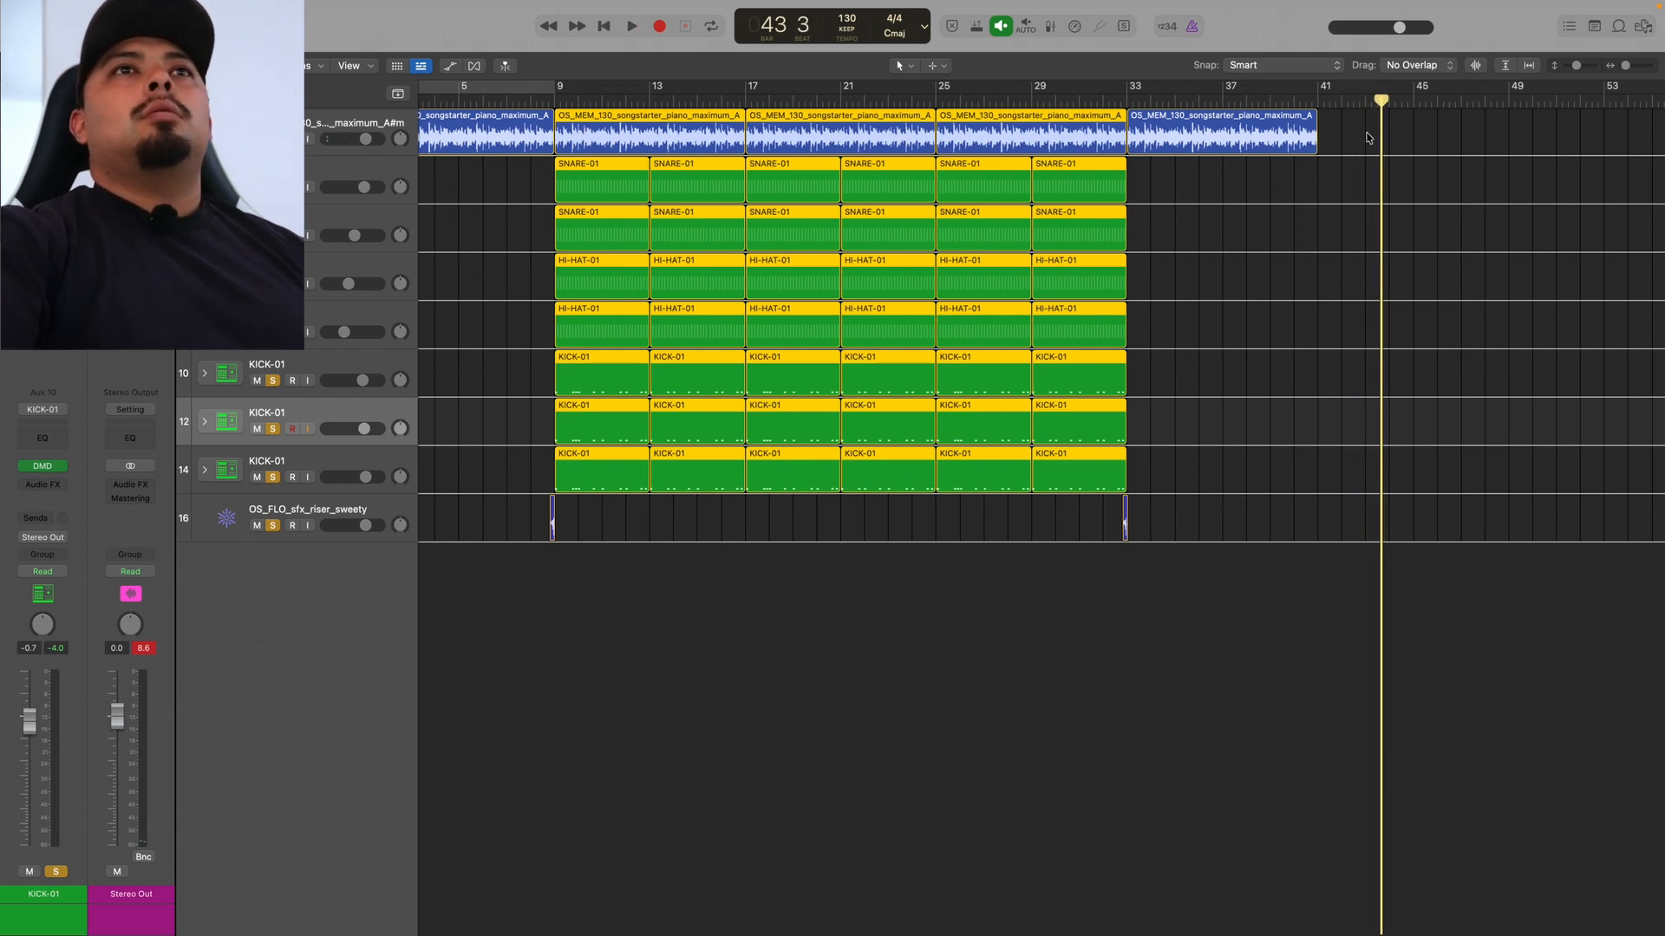
click(1318, 100)
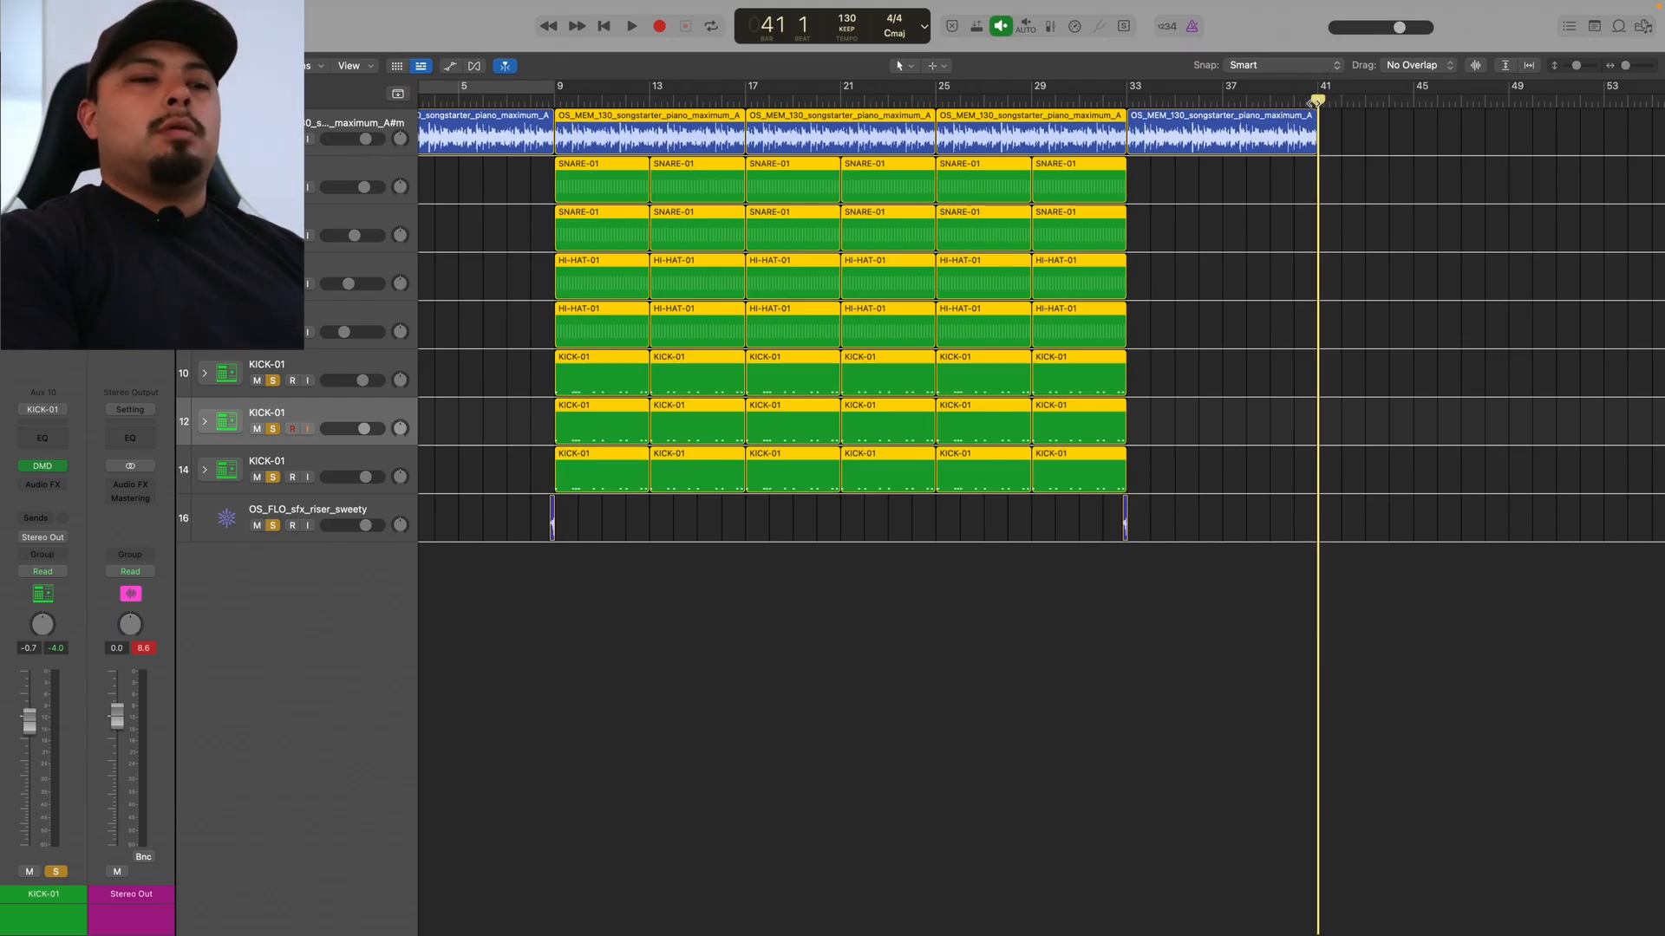
key(super+v)
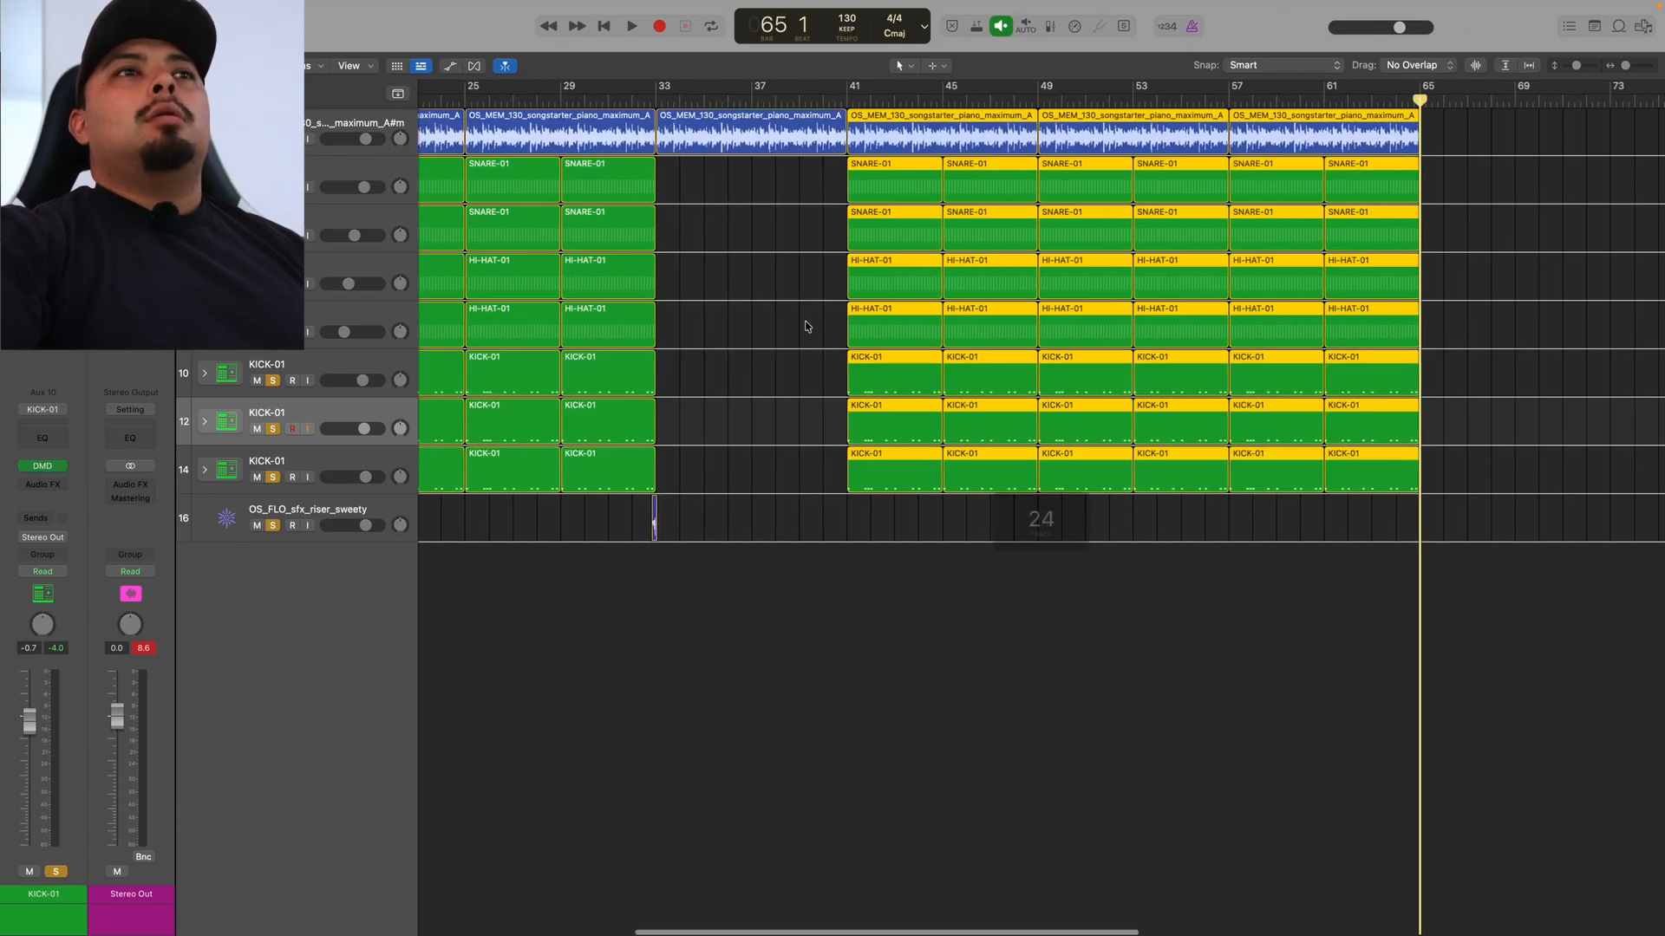
- Copy the bar 33 riser to bar 41 and shift it earlier to end just past the bar line
scroll(807, 347, left, 5)
drag(829, 519, 1022, 522)
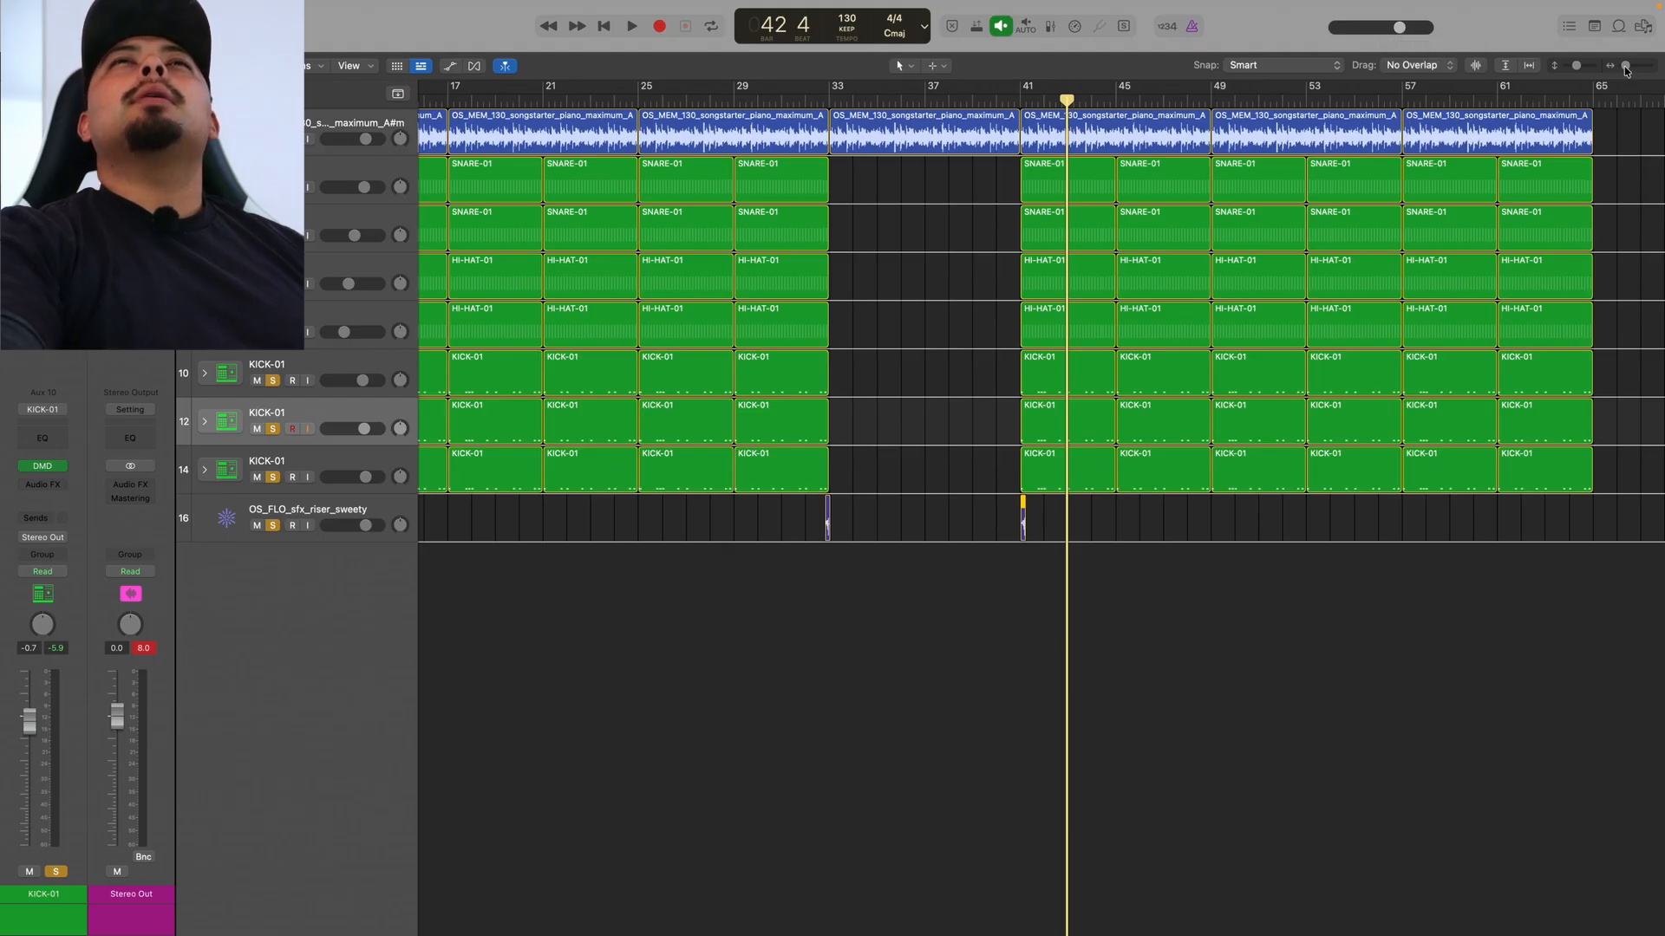
drag(1626, 71, 1633, 69)
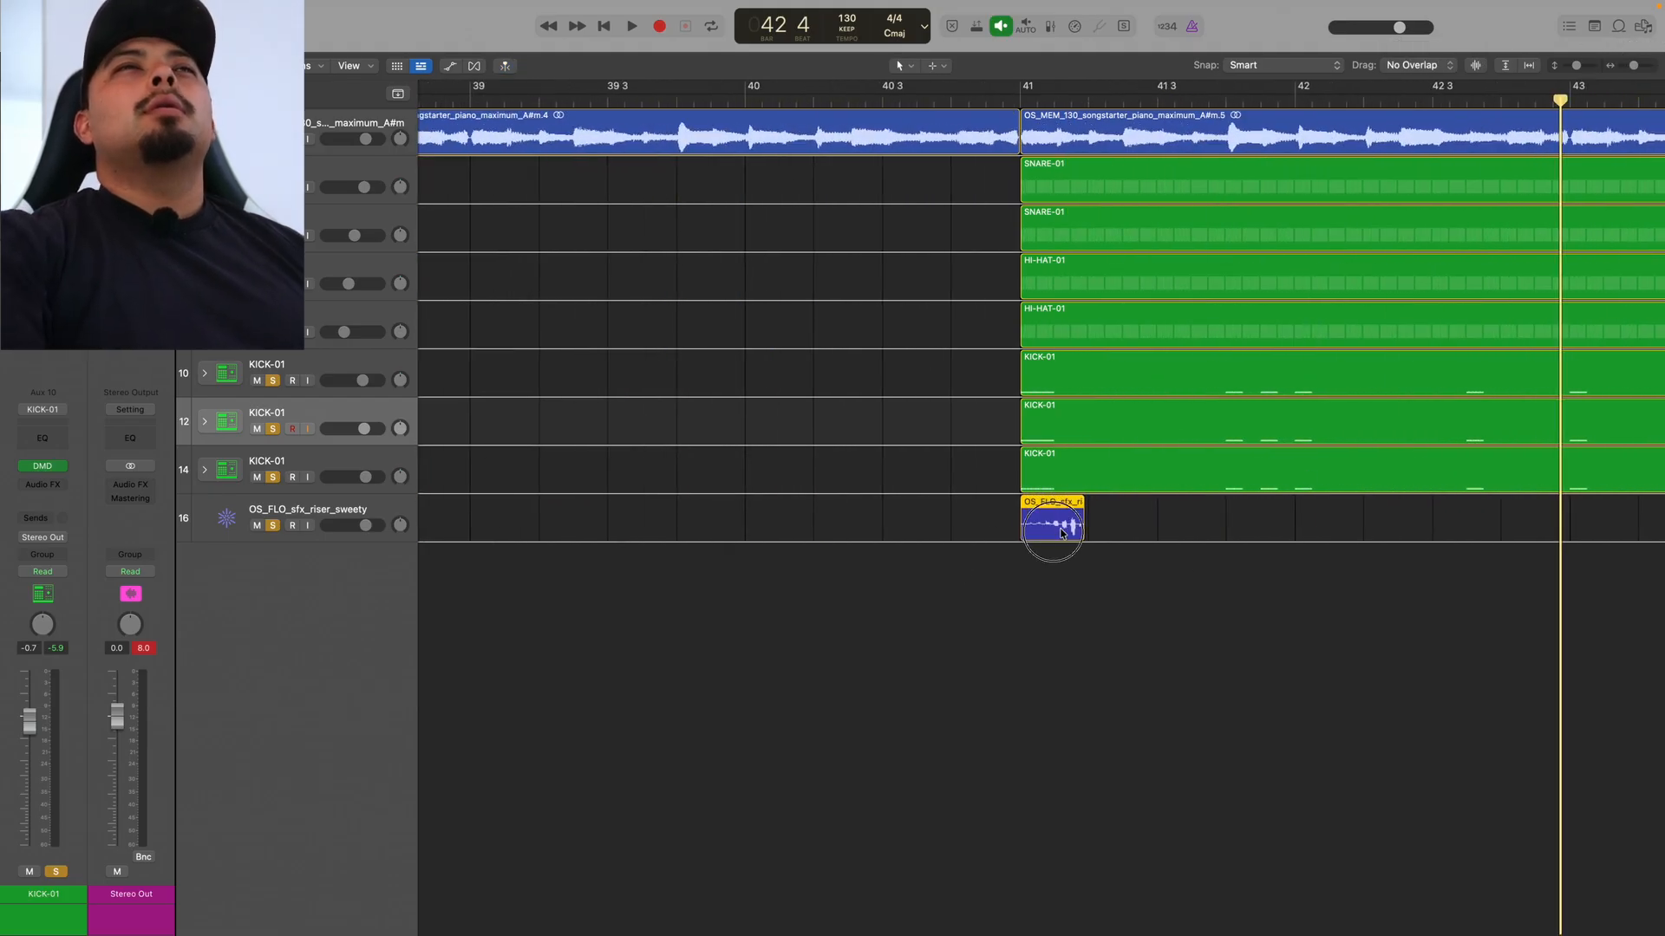
drag(1061, 532, 1014, 542)
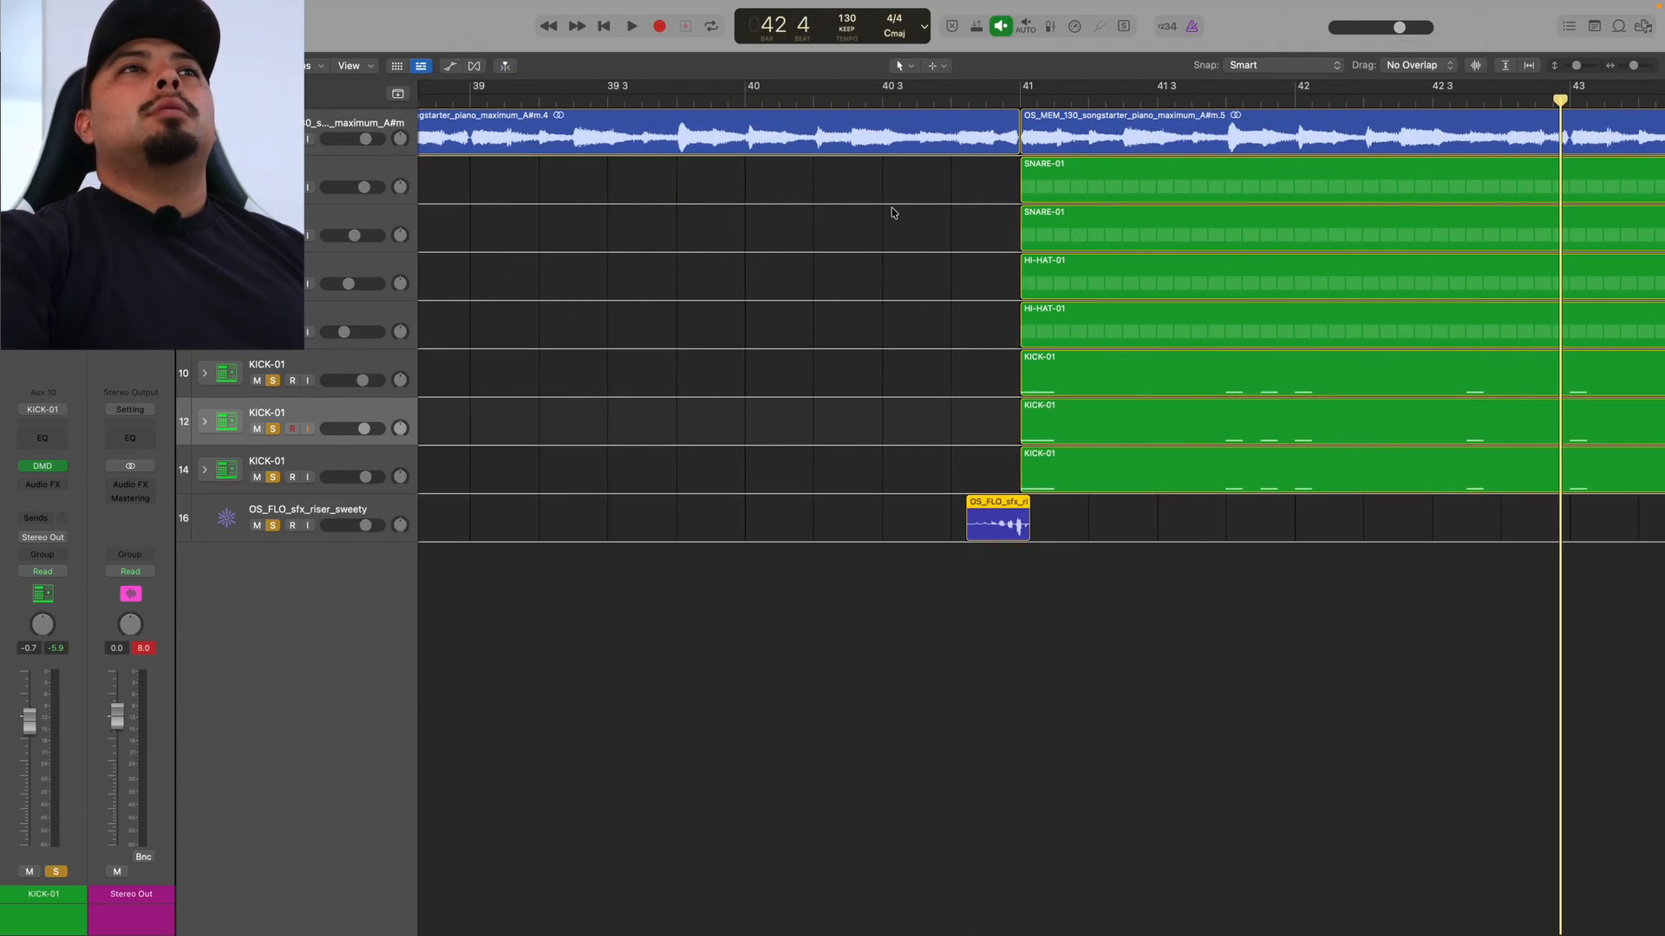
- Play the riser transition into the second drum section from just after bar 40
click(837, 103)
key(space)
key(b)
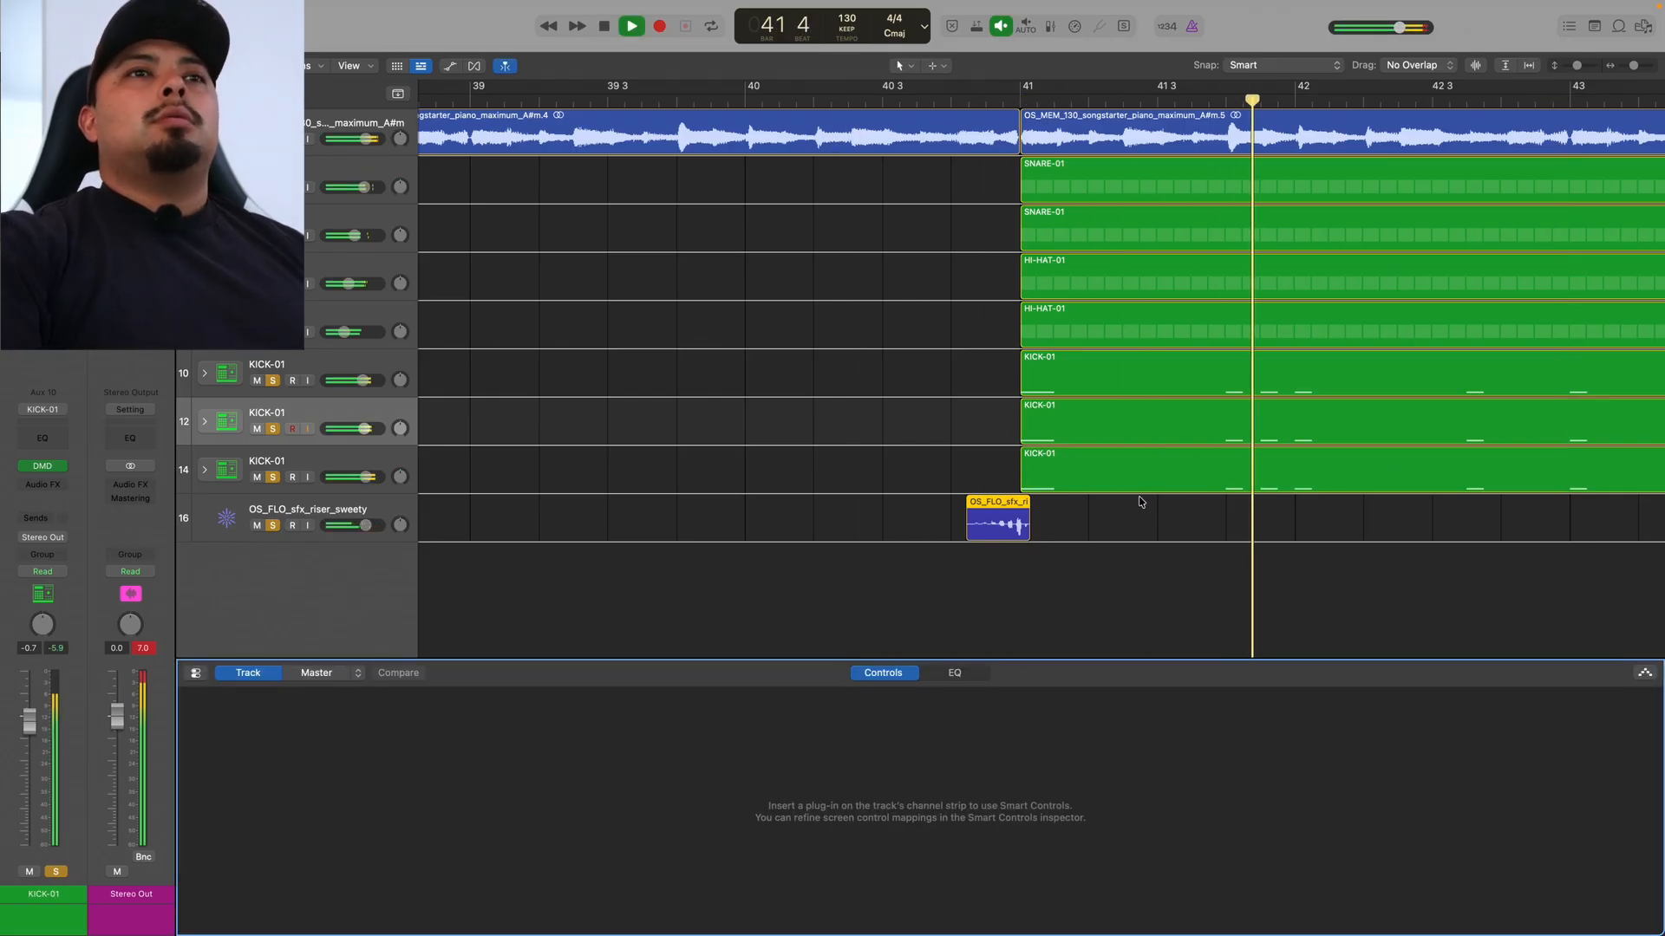
key(b)
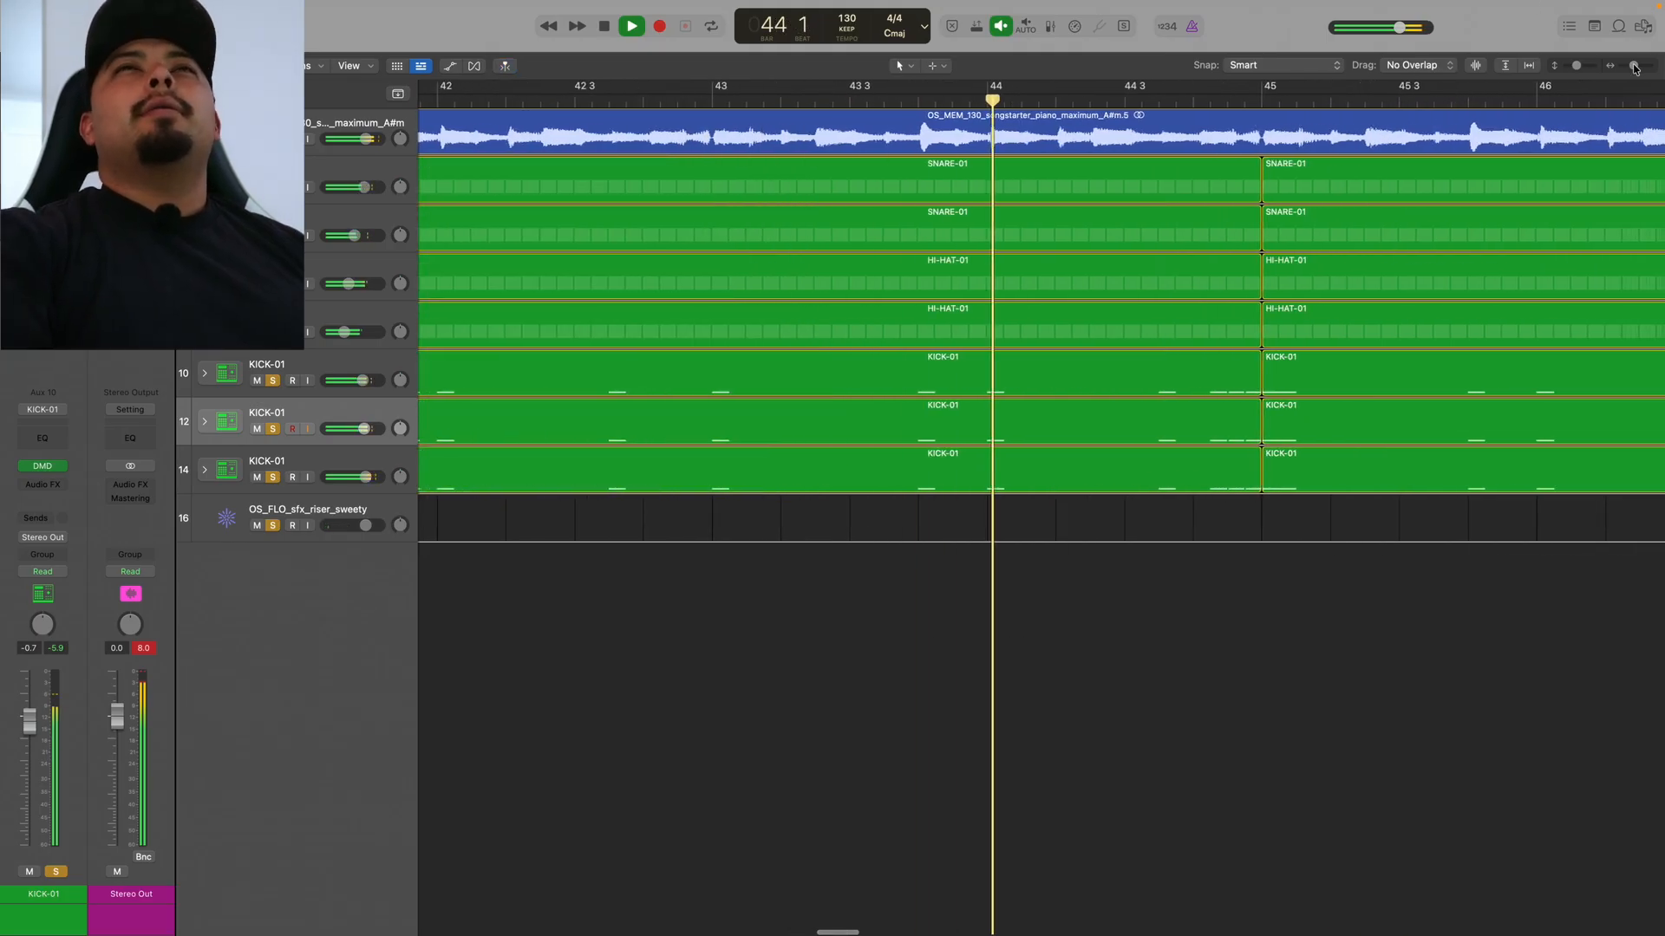
- Repeat the piano, snare and hi-hat regions of bars 57–65 at bar 65, leaving out the kicks
click(1601, 66)
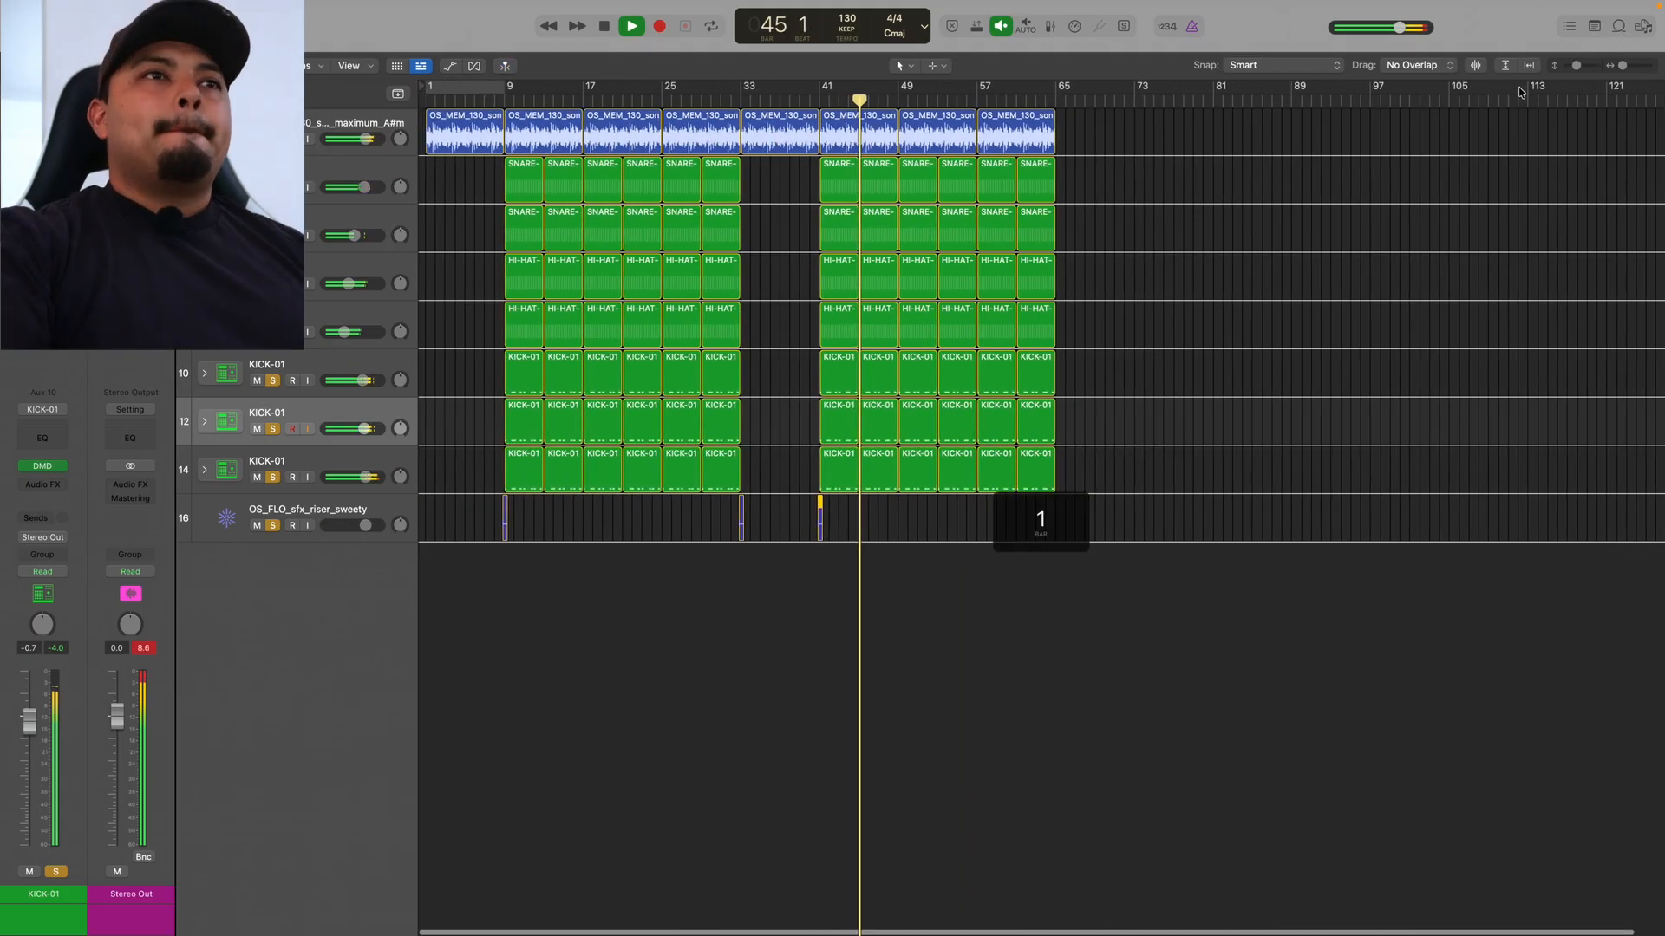
click(1021, 145)
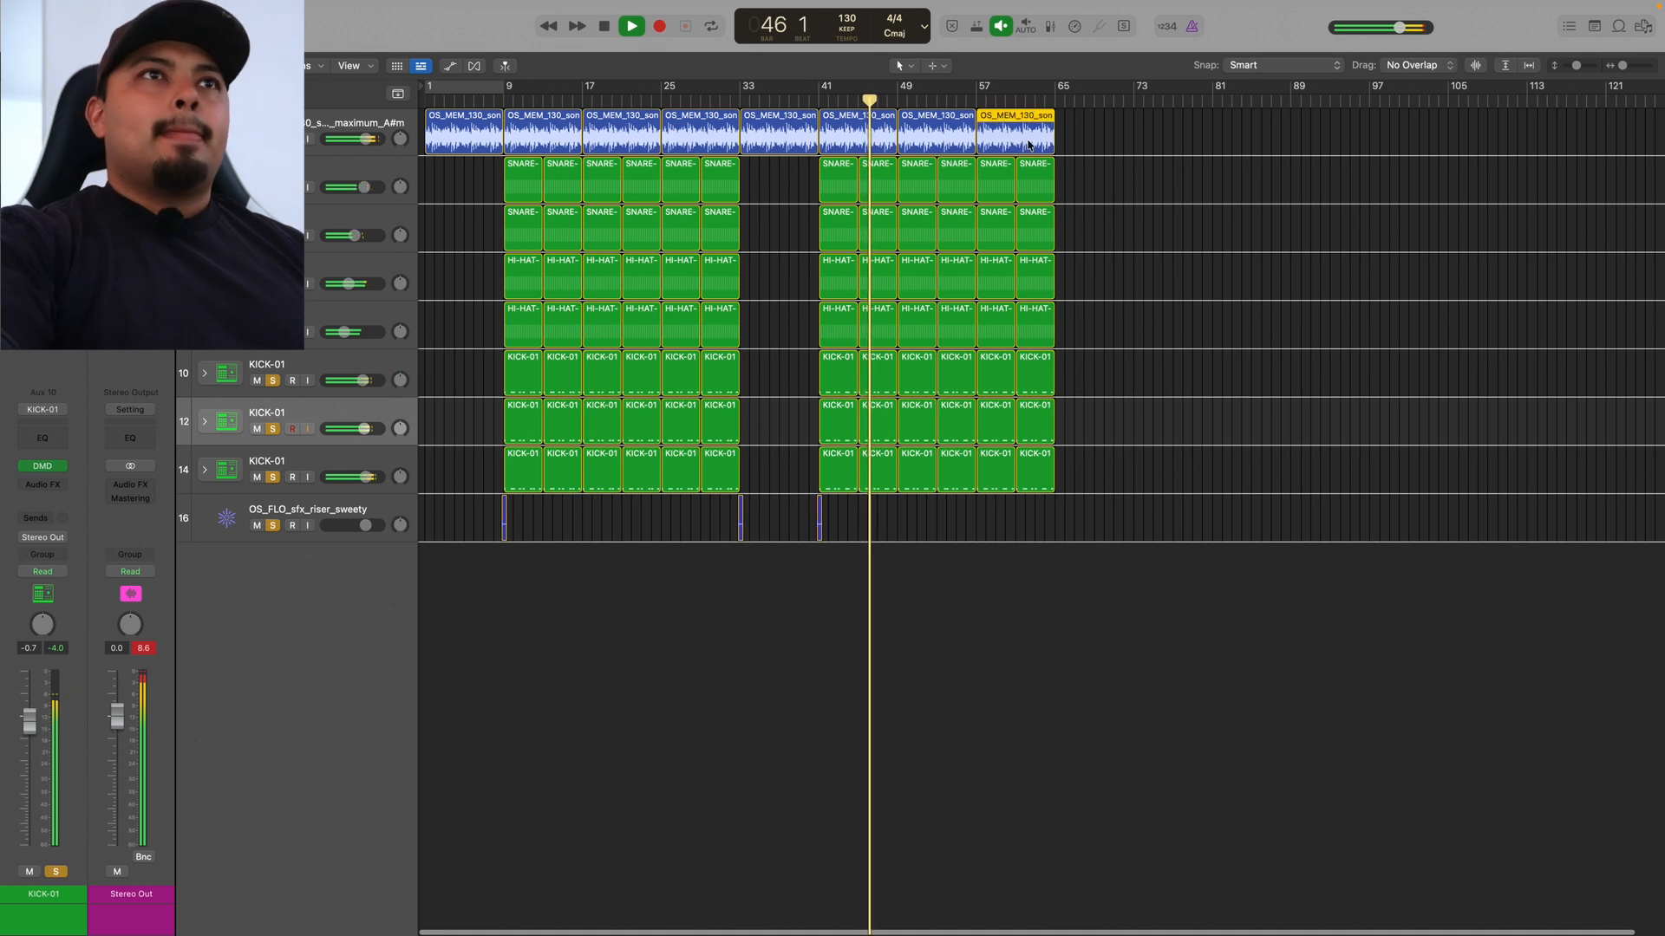
drag(1085, 216, 1002, 137)
drag(1122, 332, 996, 146)
key(super+r)
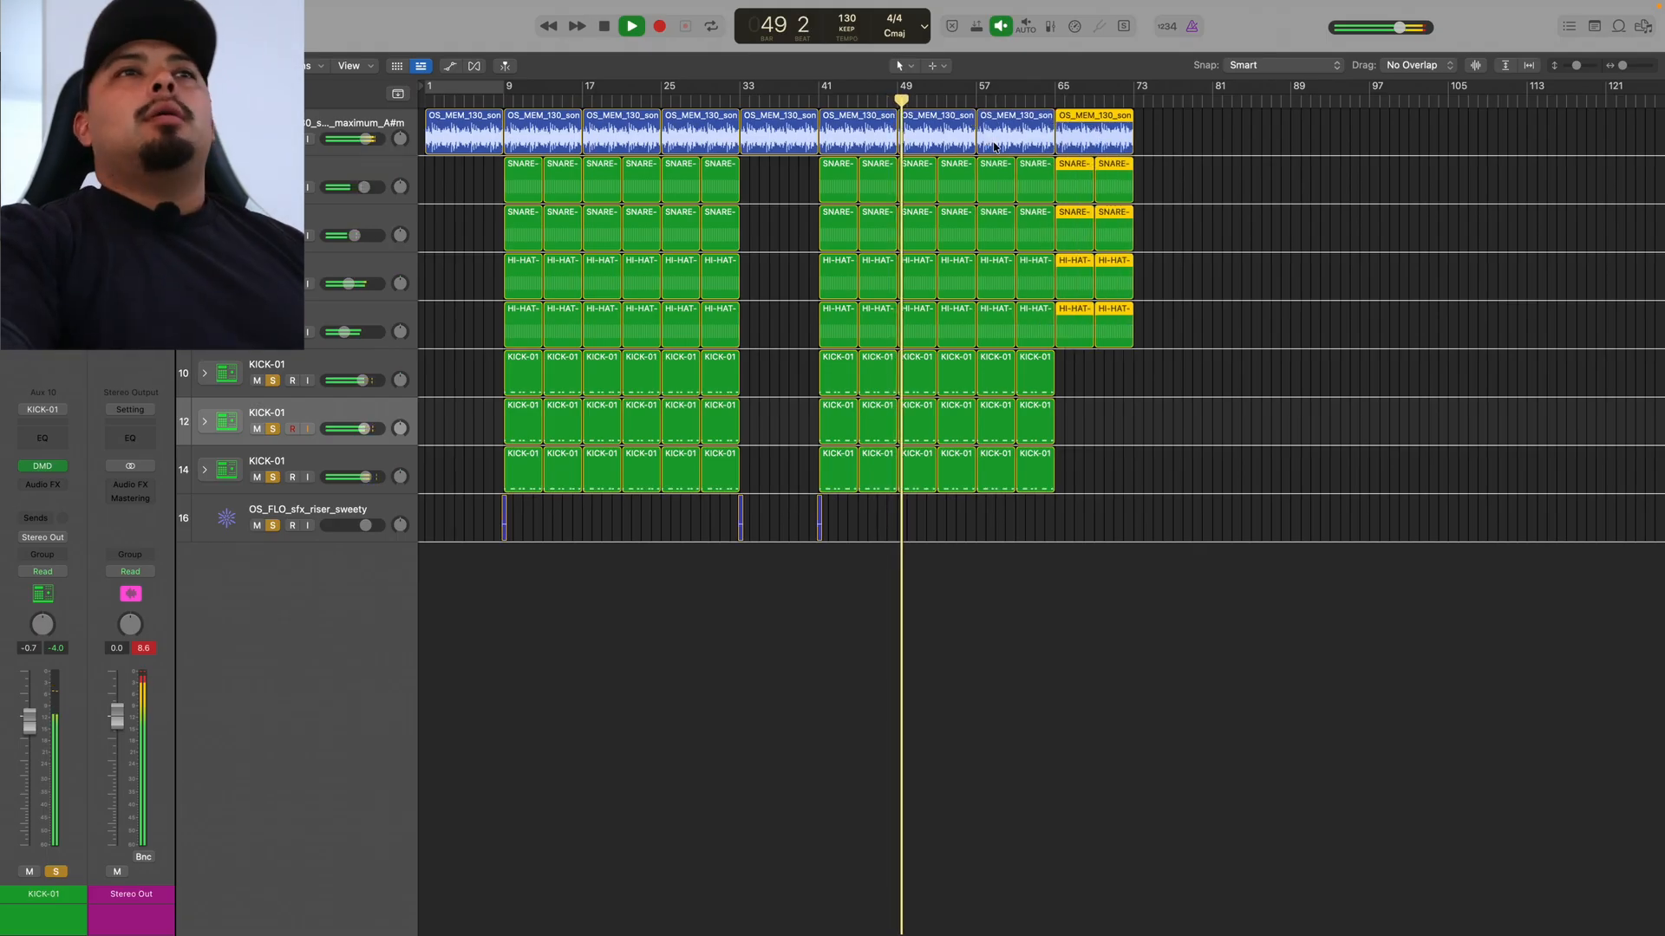
- Play the ending from bar 64 and delete the snare and hi-hat regions in bars 69–73
scroll(1040, 95, right, 1)
click(1041, 96)
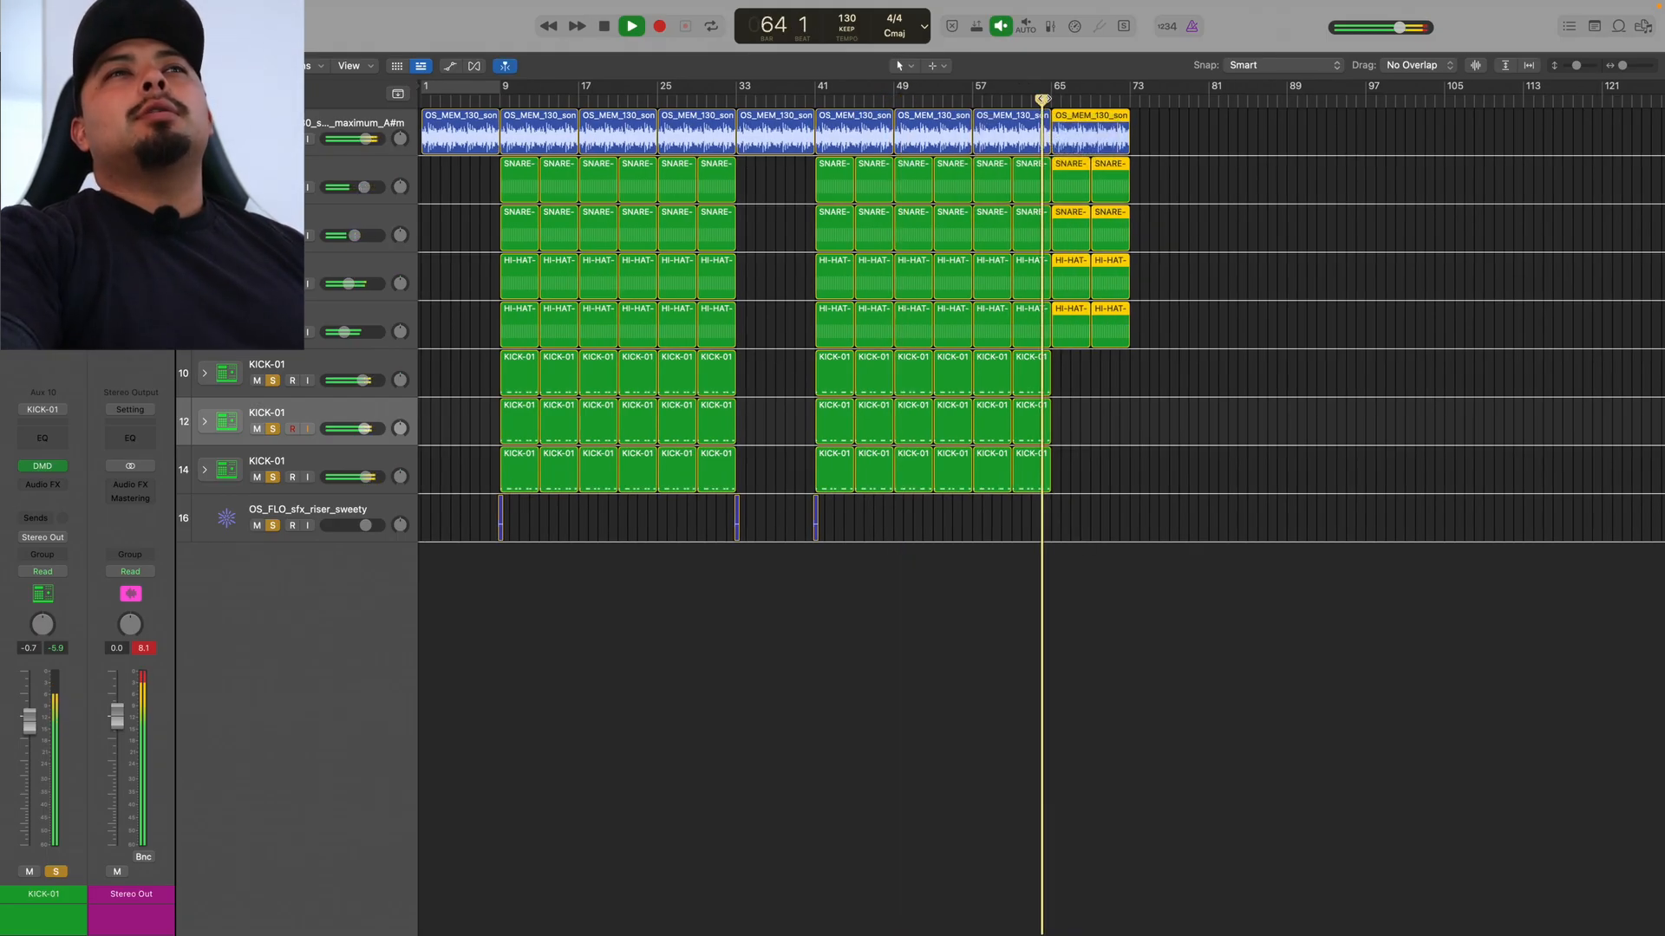
drag(1200, 408, 1112, 198)
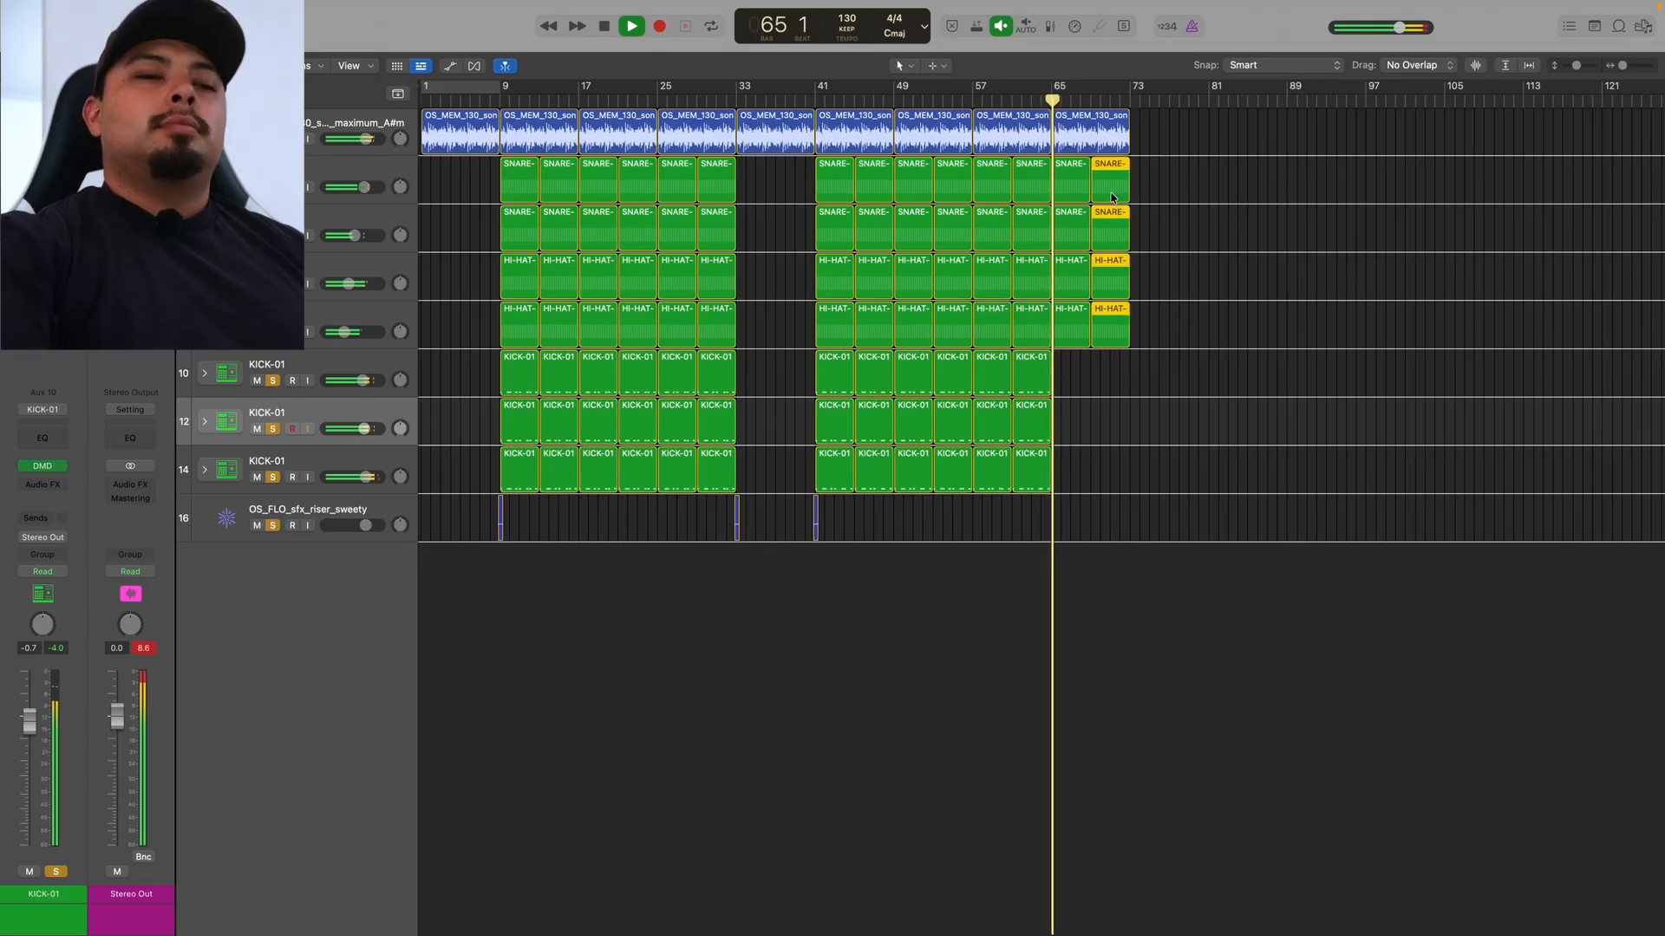
key(Delete)
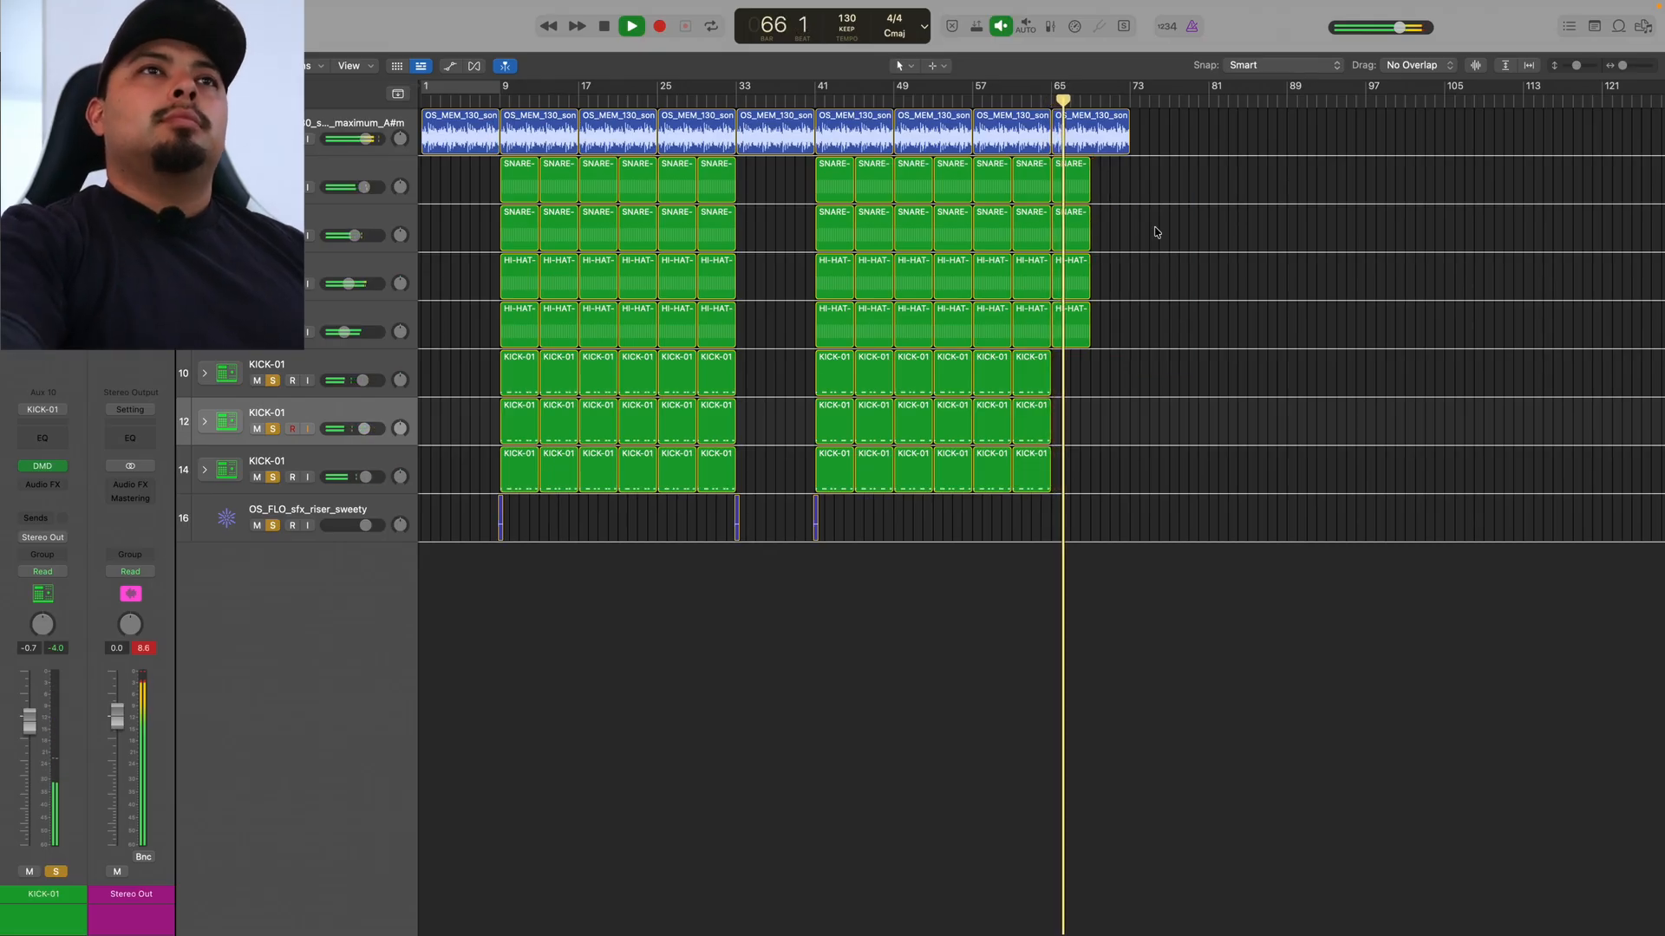
- Repeat both snare regions of bars 65–69 once so the snares continue through bars 69–73
click(1088, 192)
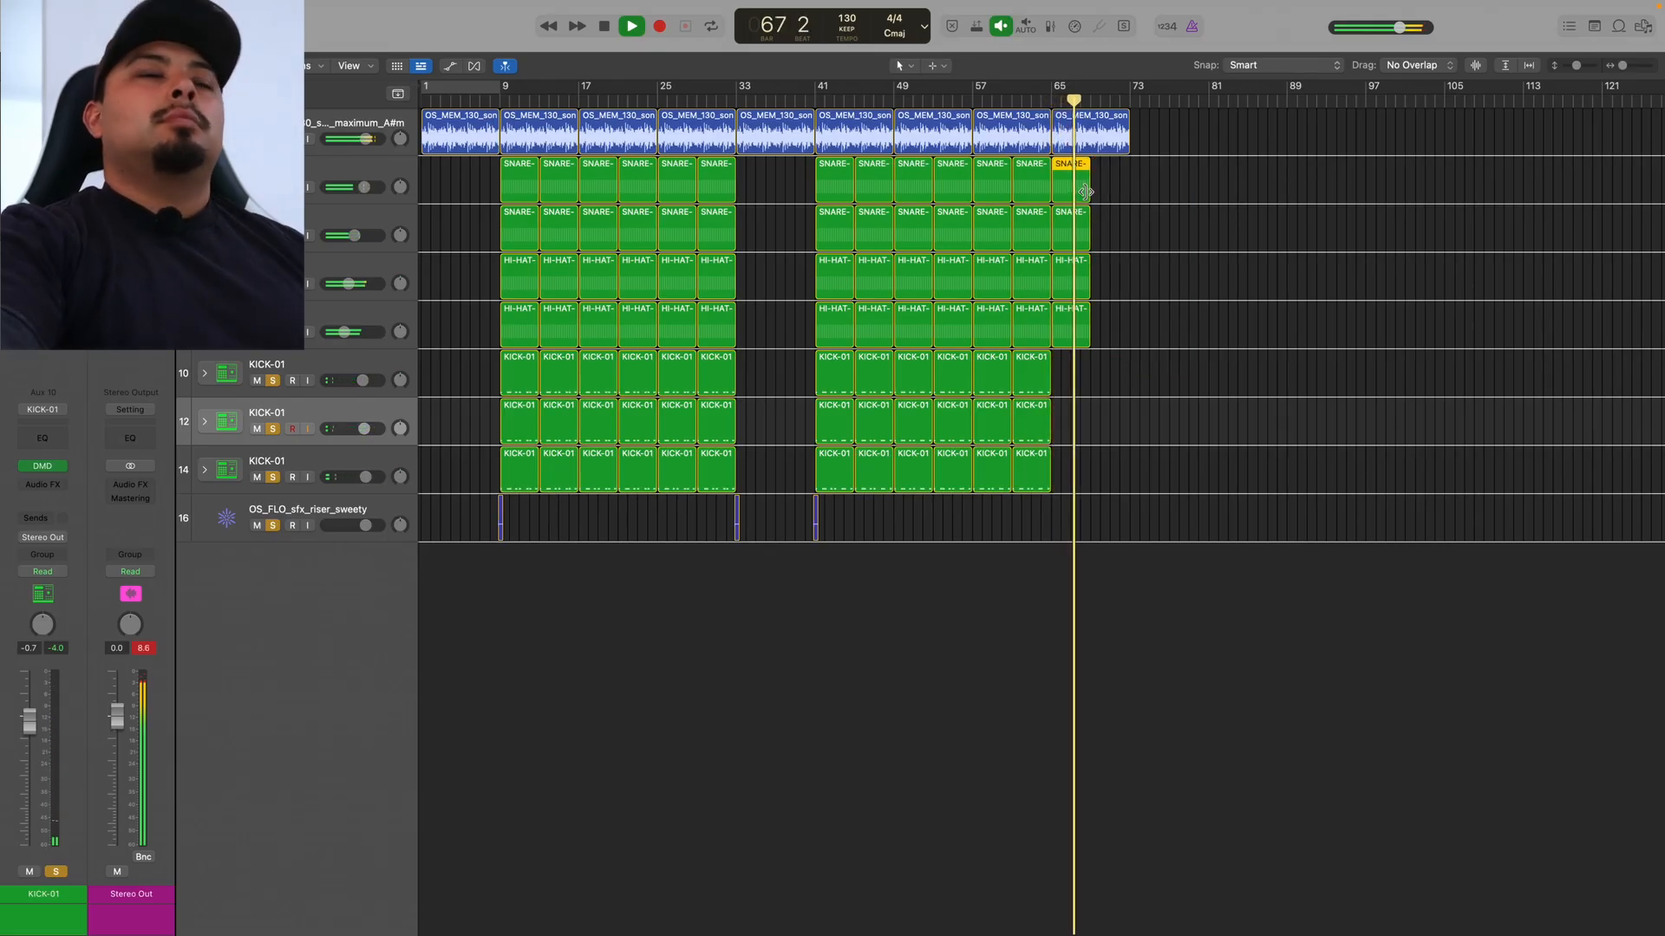
key(super+r)
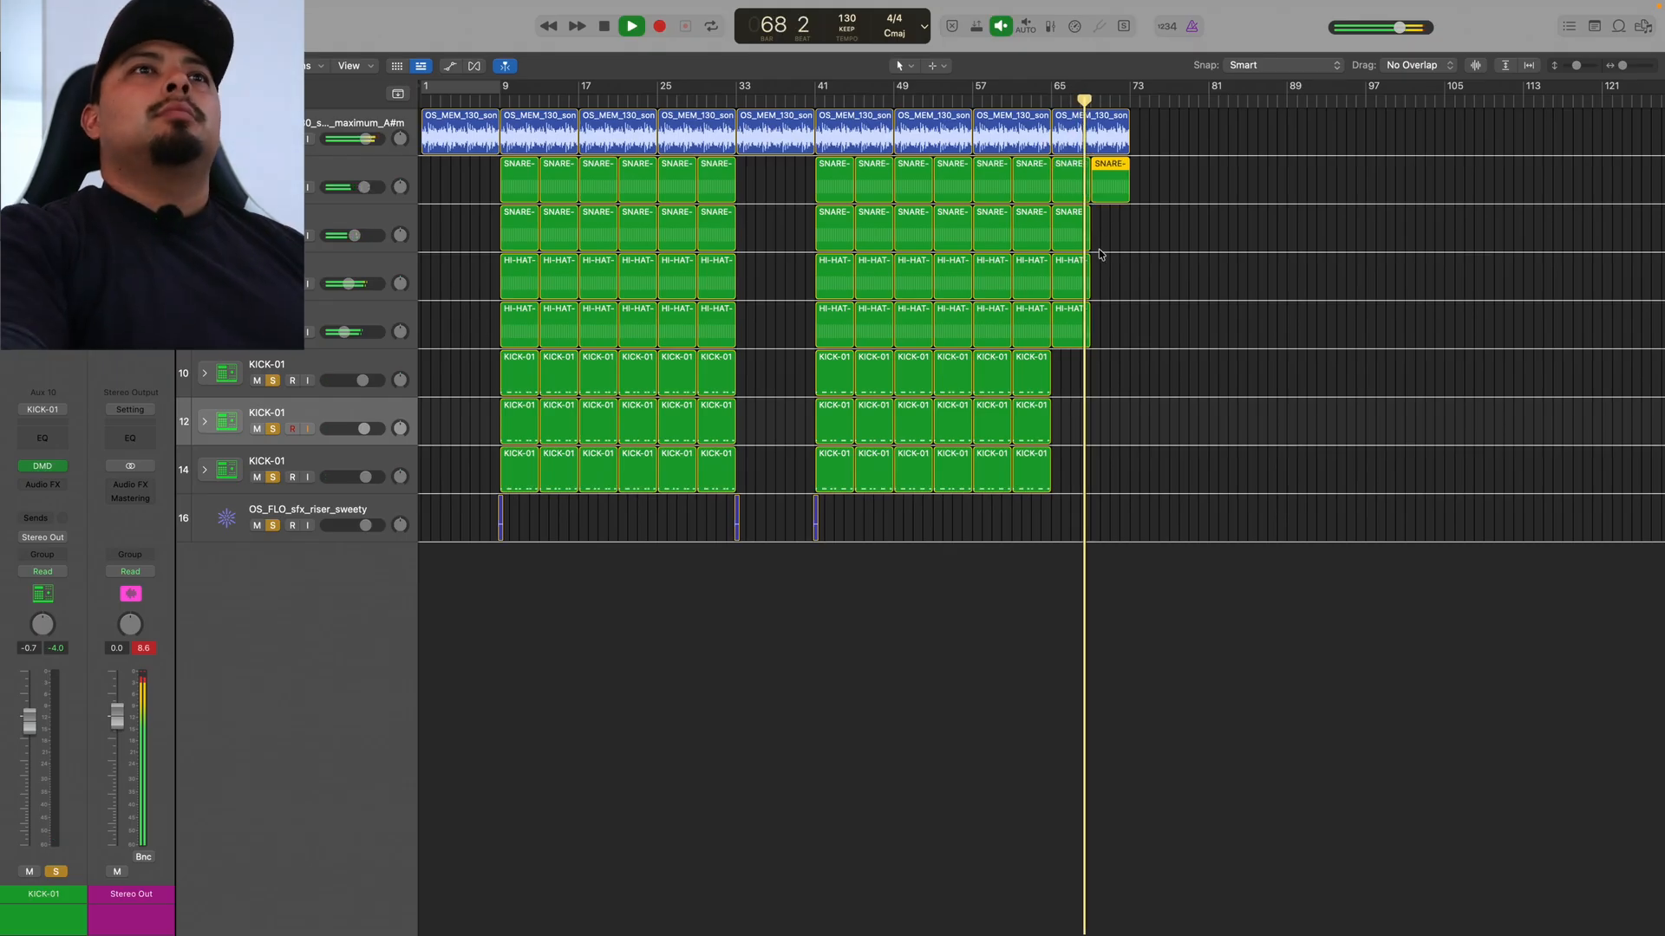
click(1078, 234)
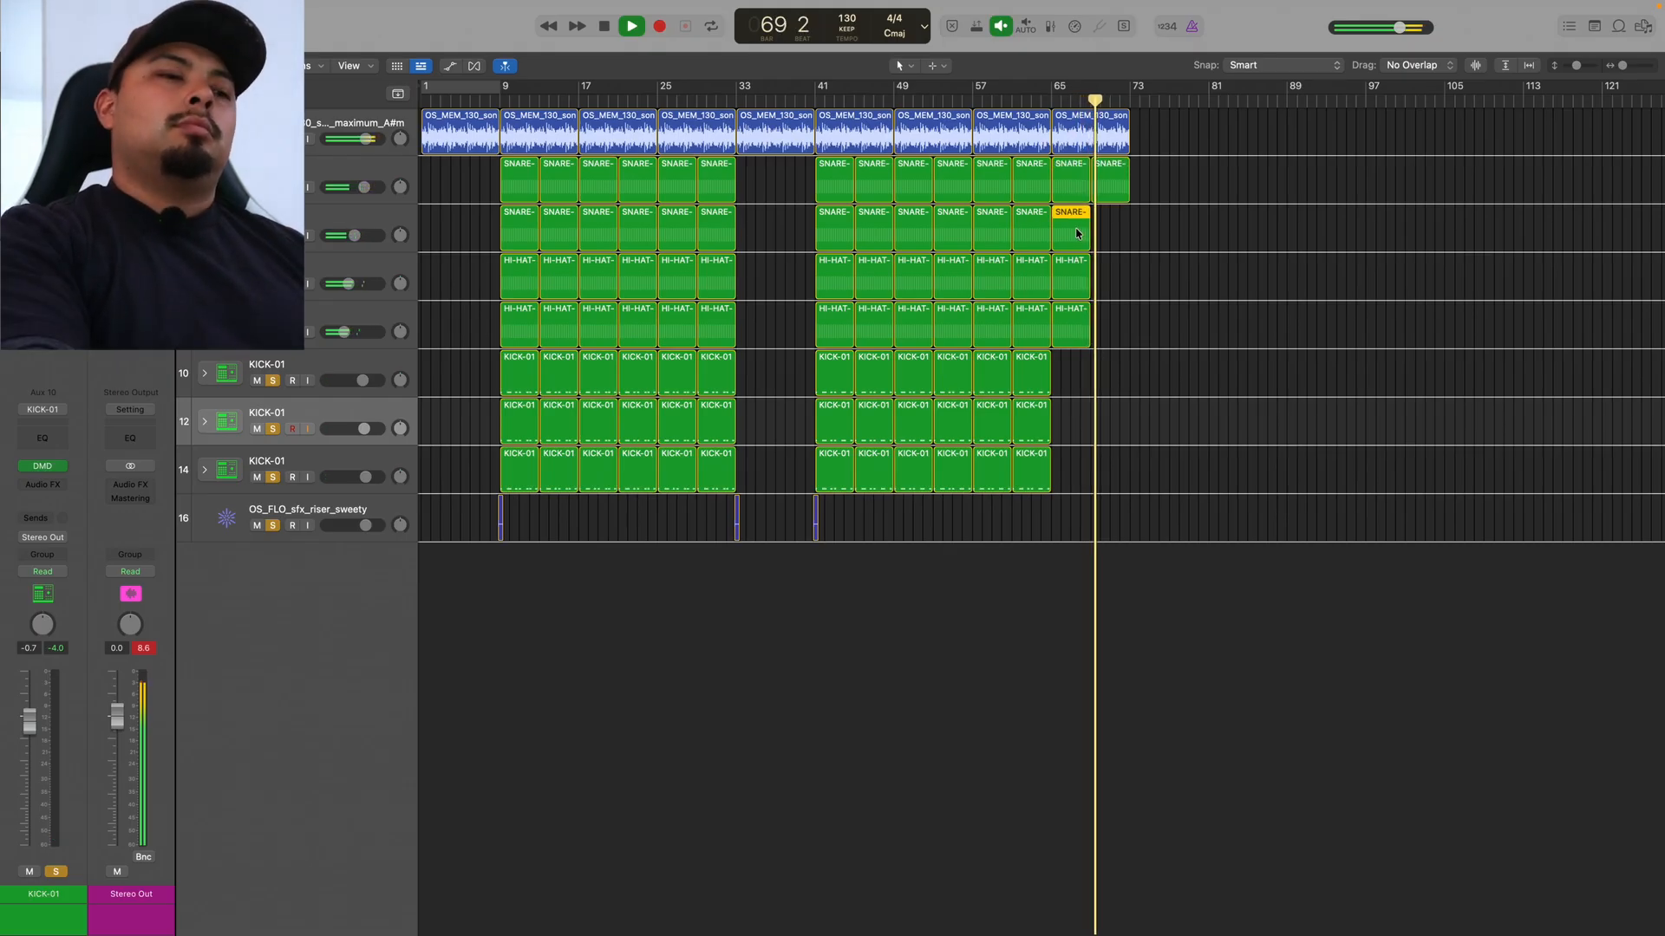
key(super+r)
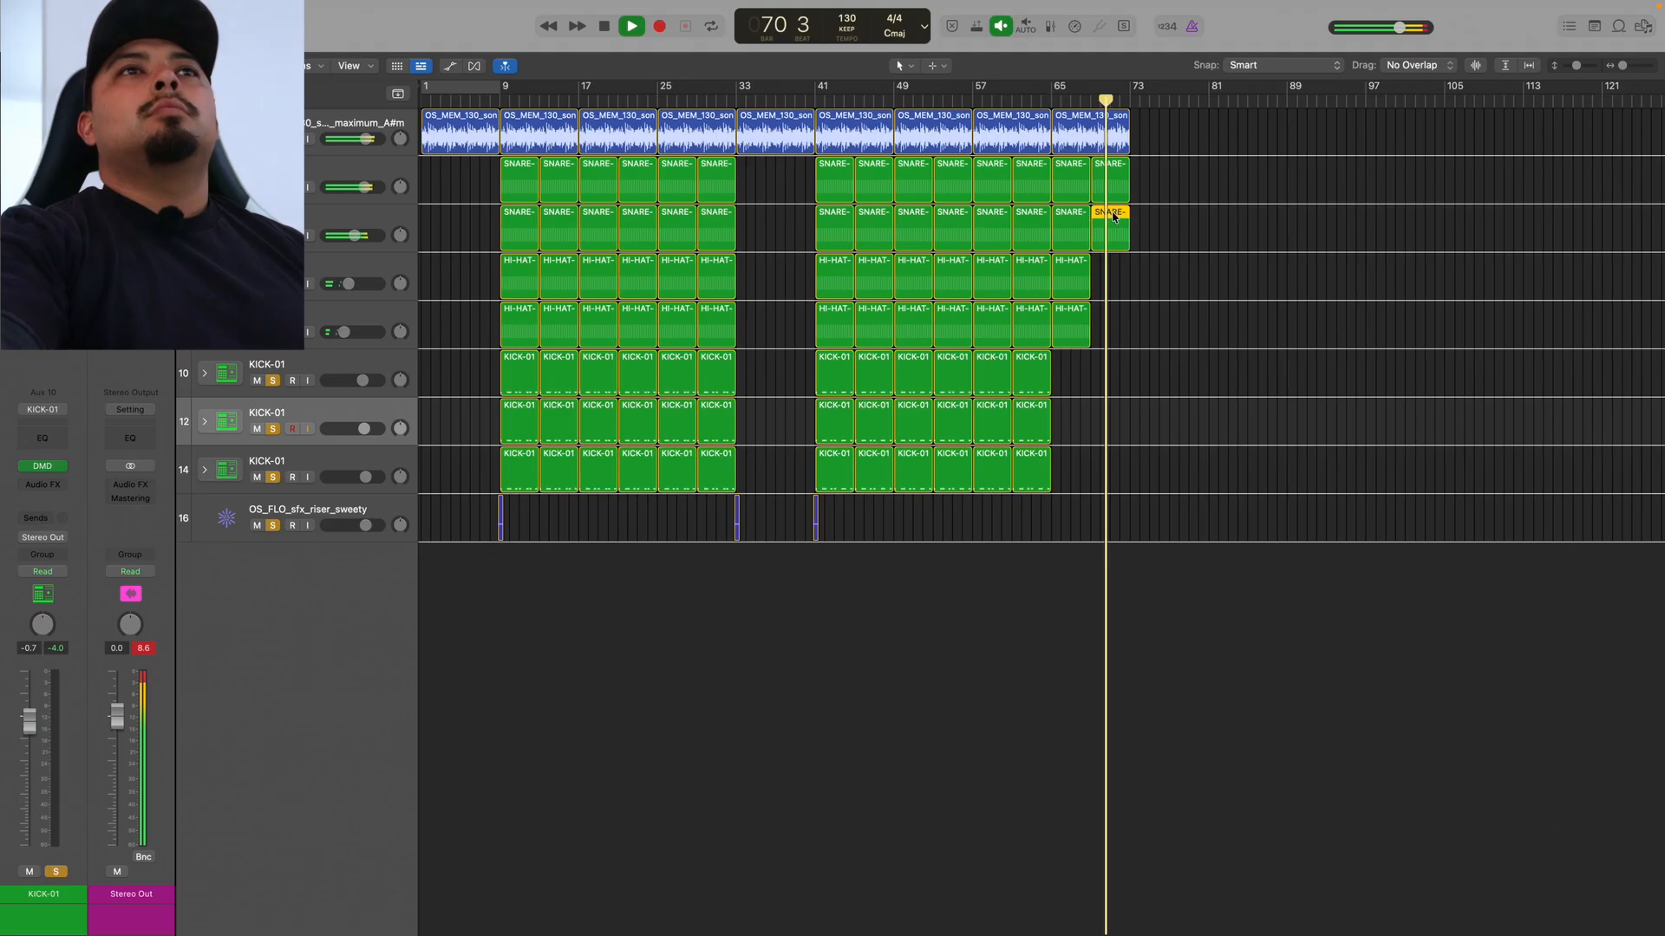
- Extend the piano sample past bar 73 with a single repeated region and shorten that region to end at bar 77
click(1120, 140)
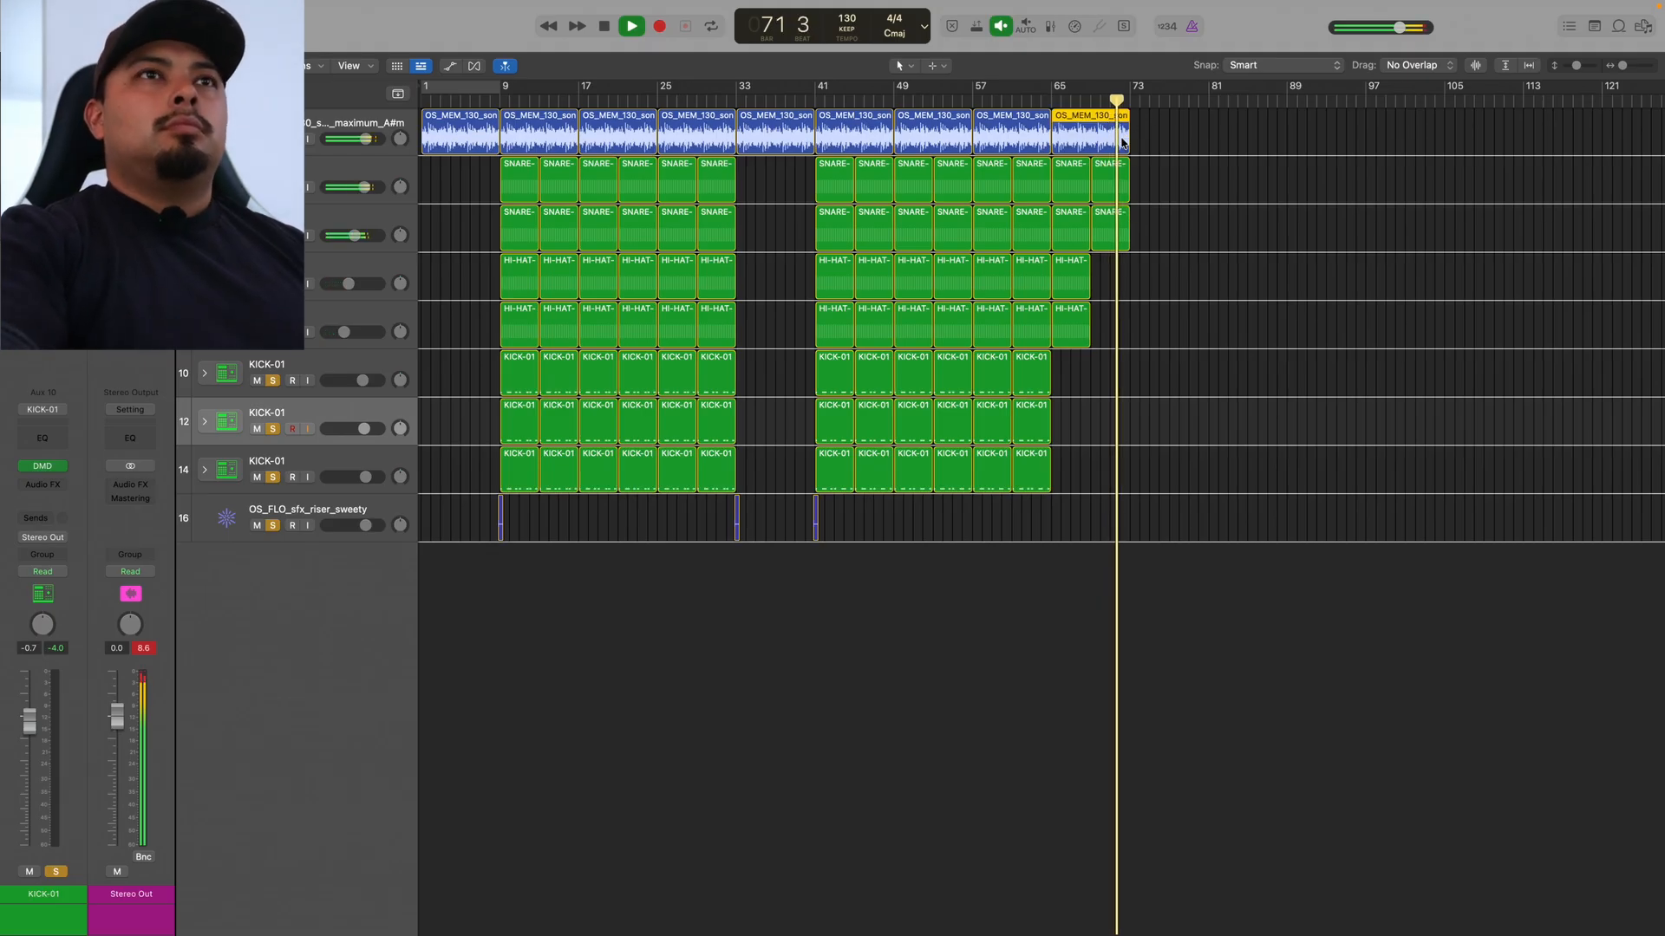
key(super+r)
key(super+r)
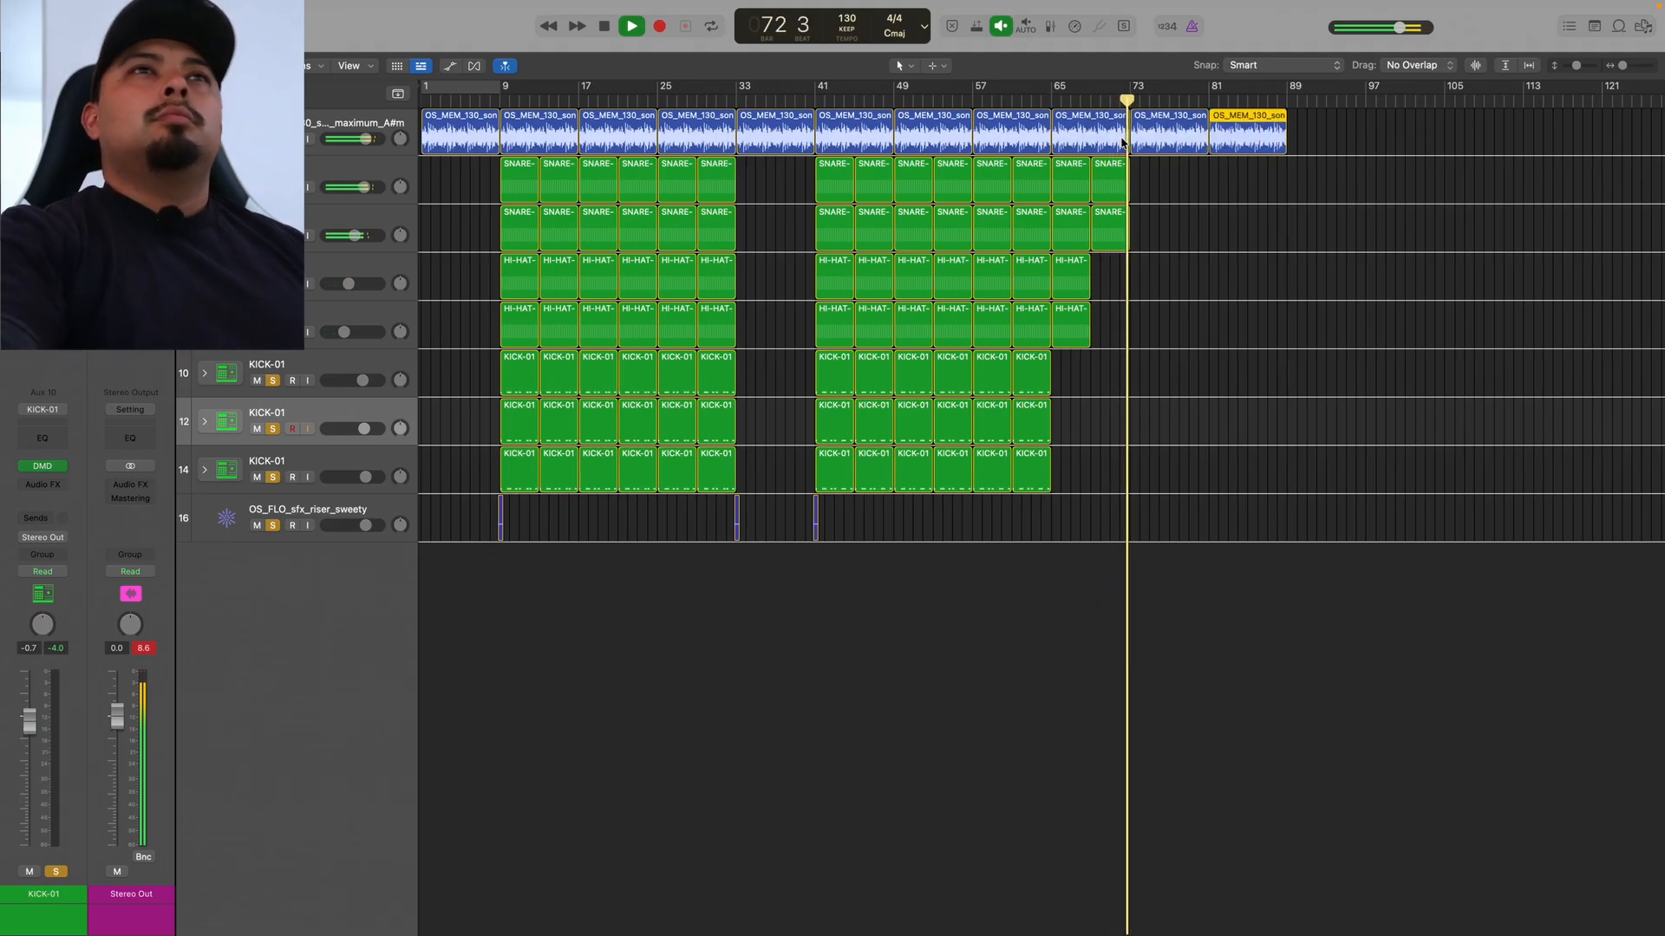
key(Delete)
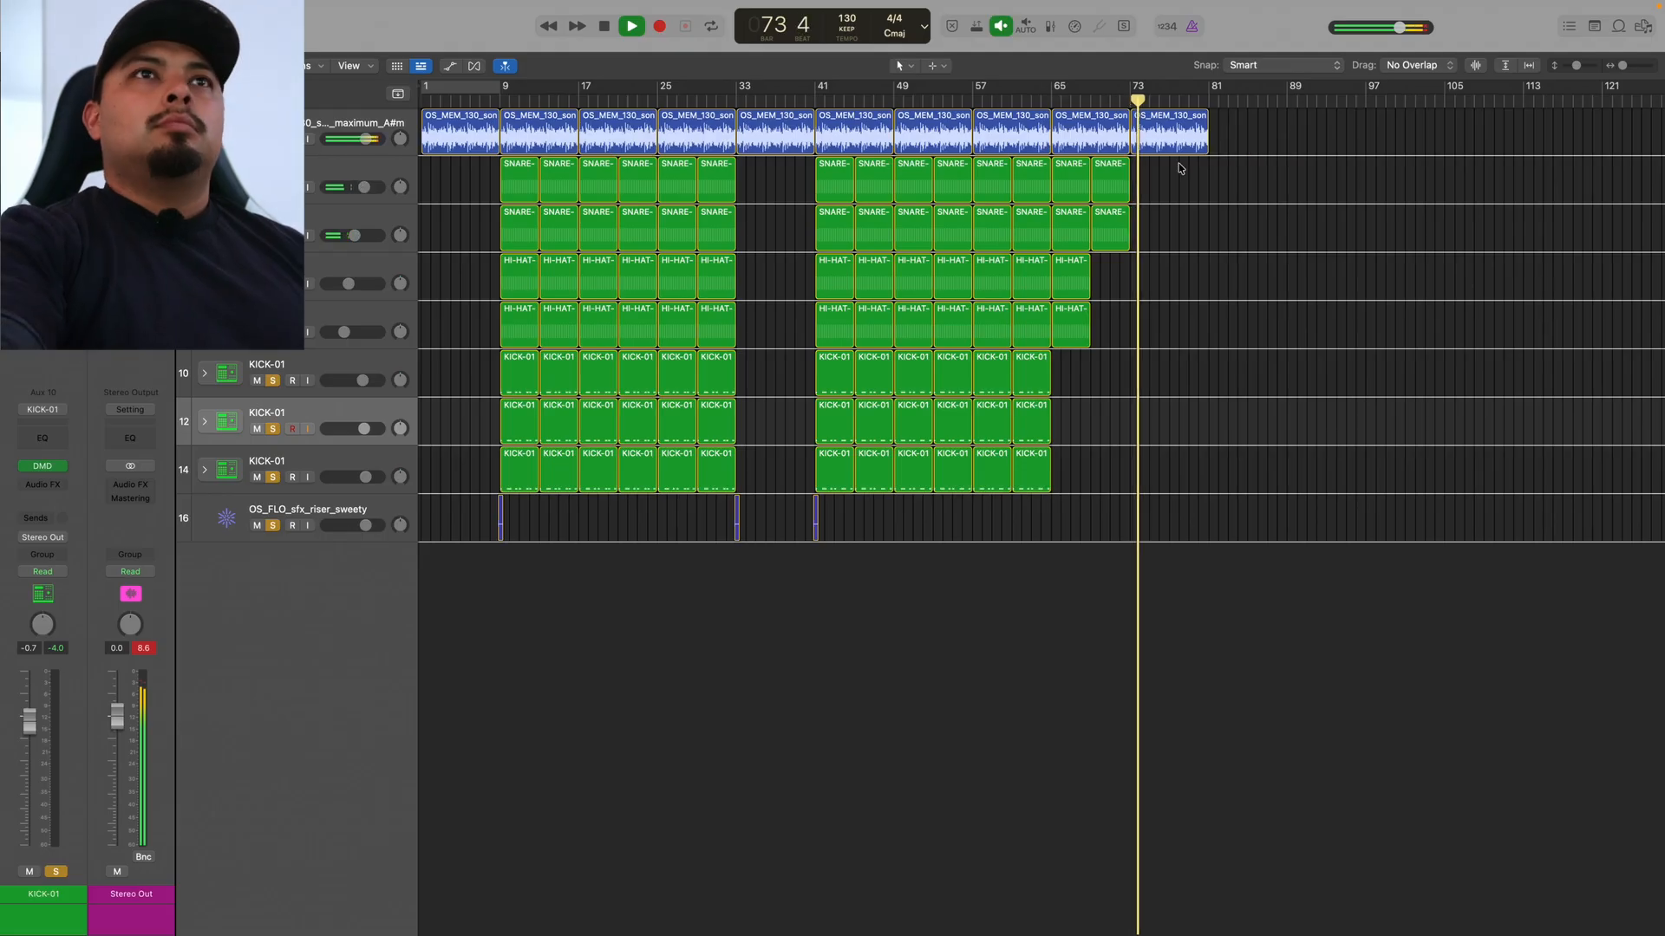
drag(1207, 143, 1169, 130)
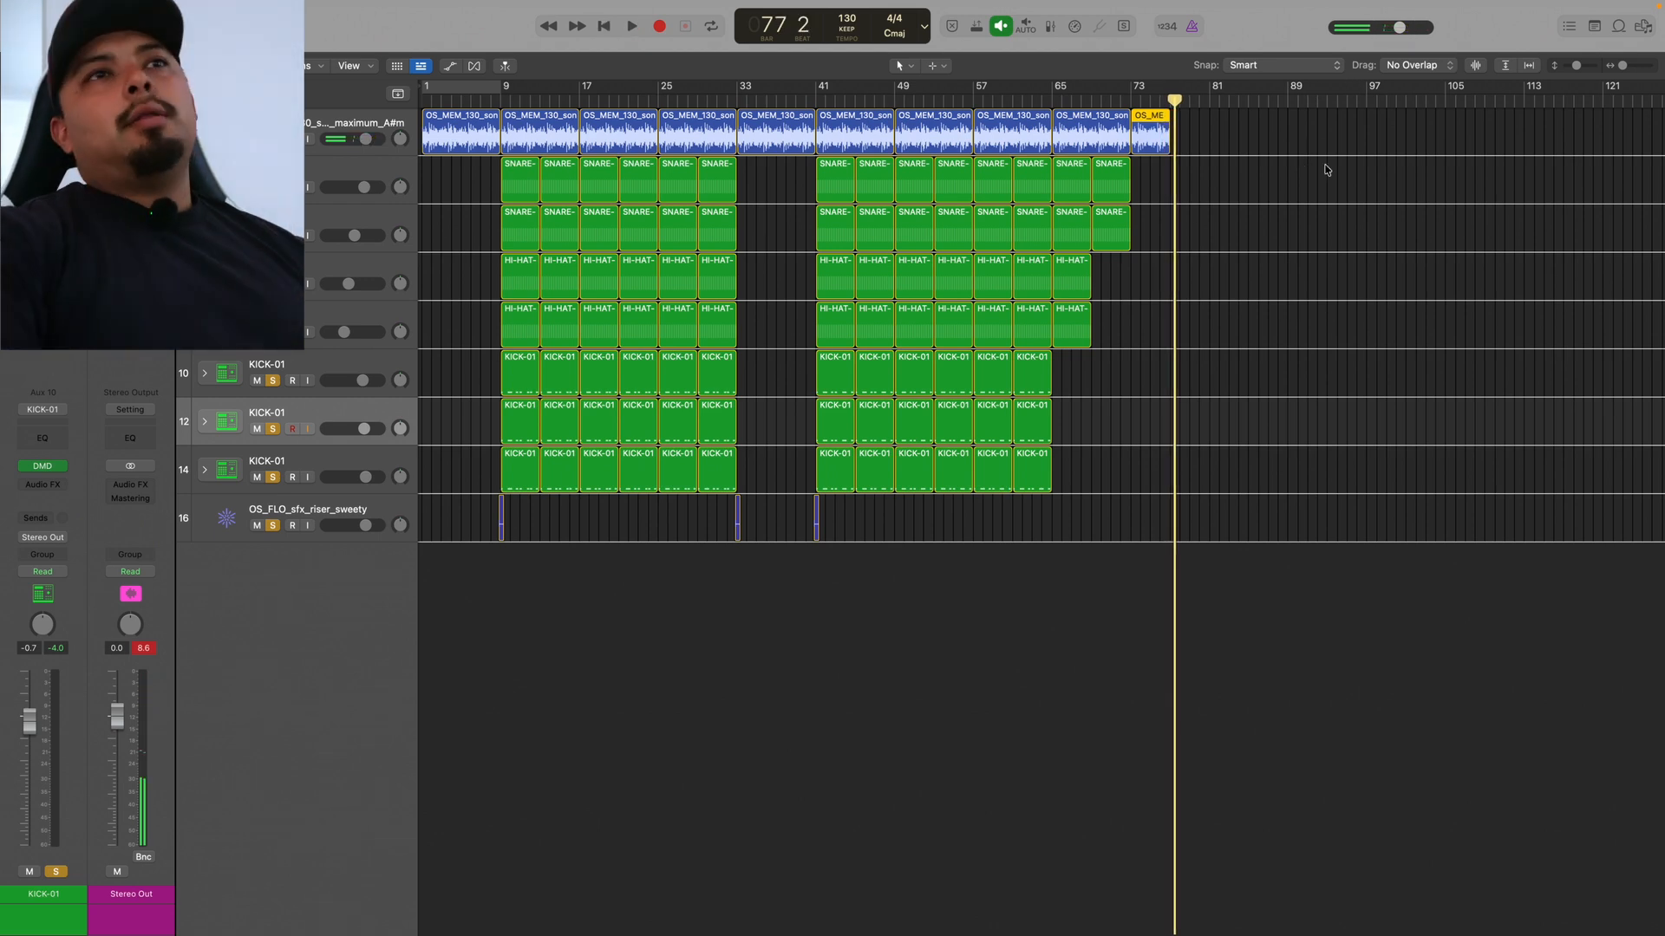
- Play the arrangement from bar 8, just before the first drum section enters
scroll(1335, 173, left, 1)
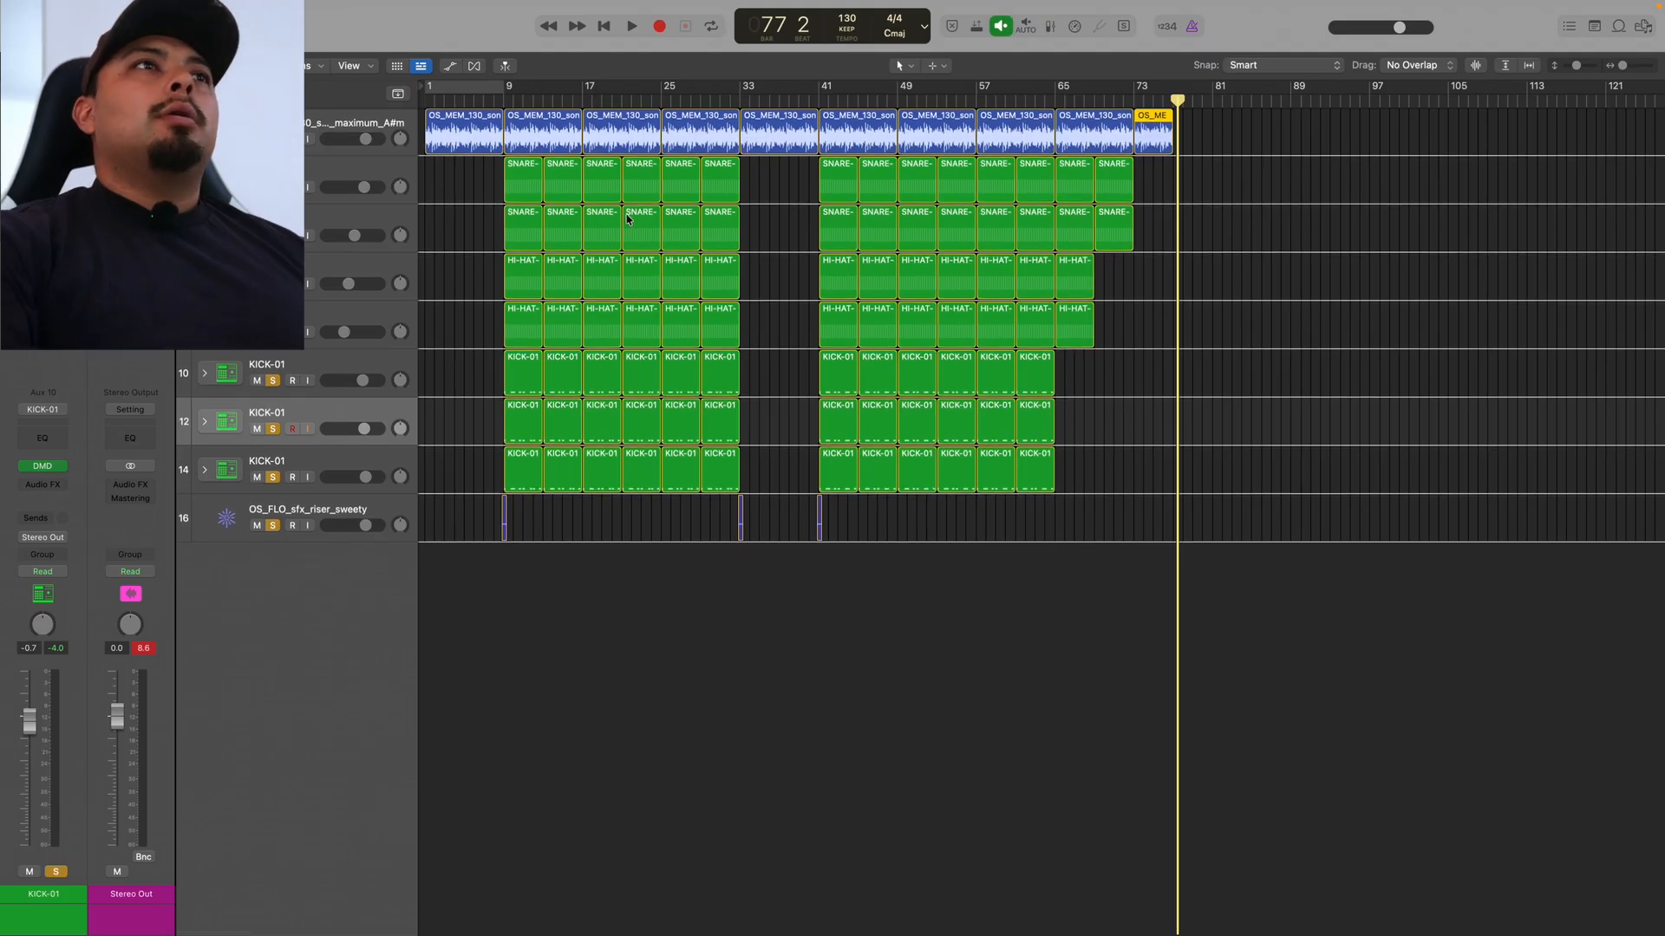
click(495, 100)
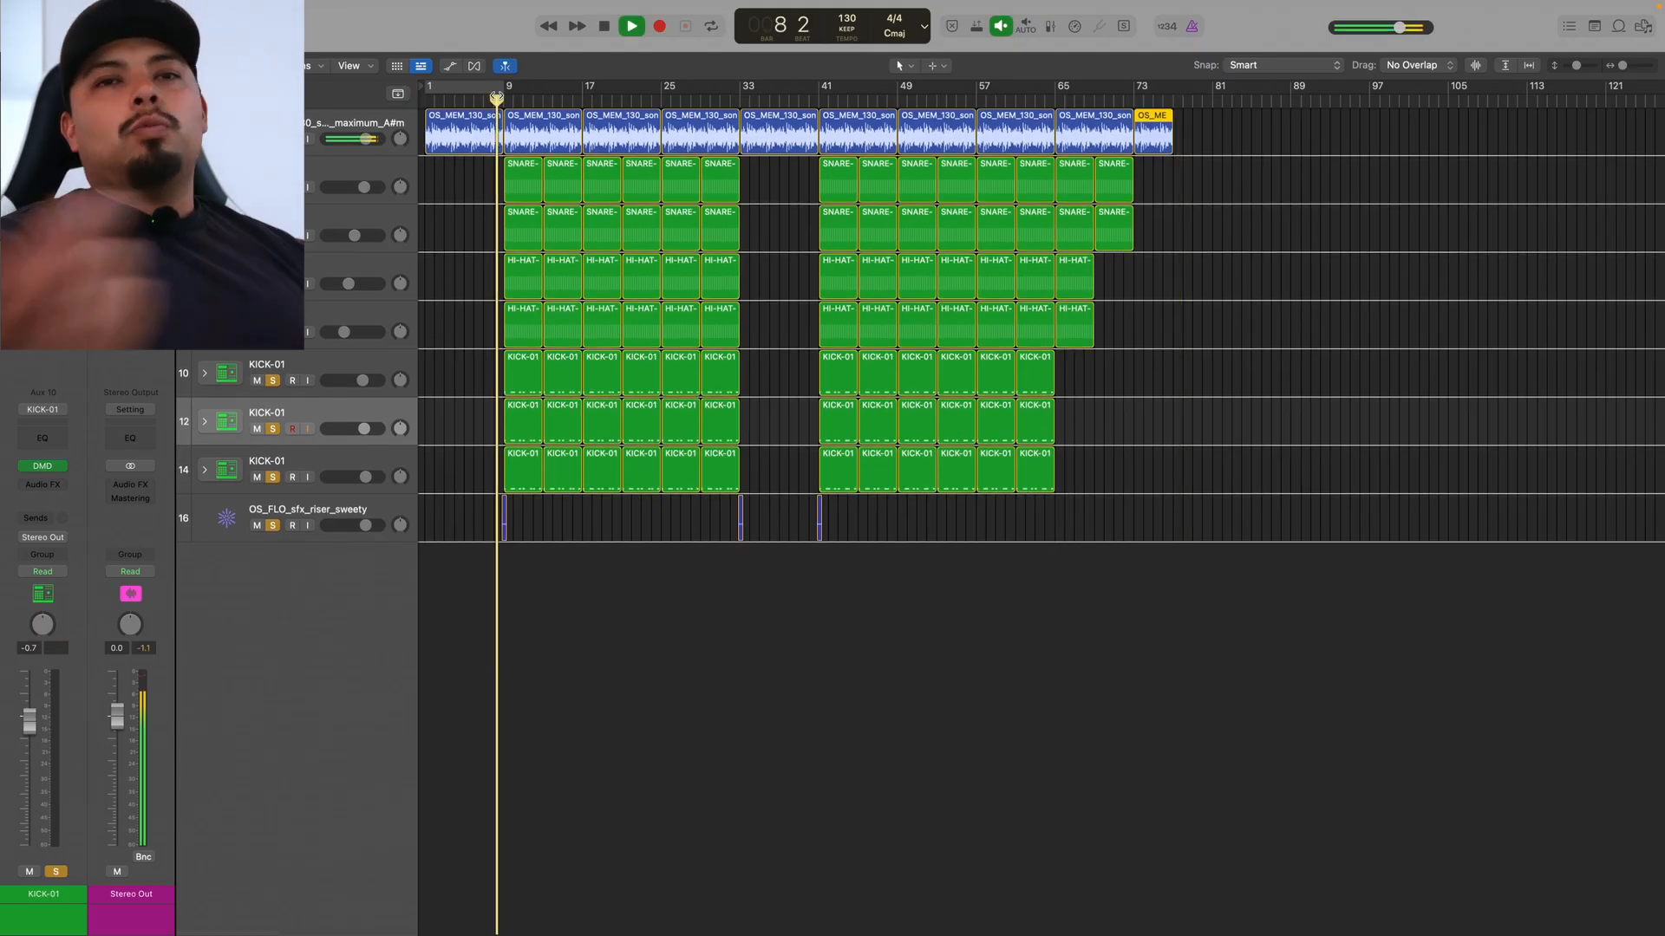